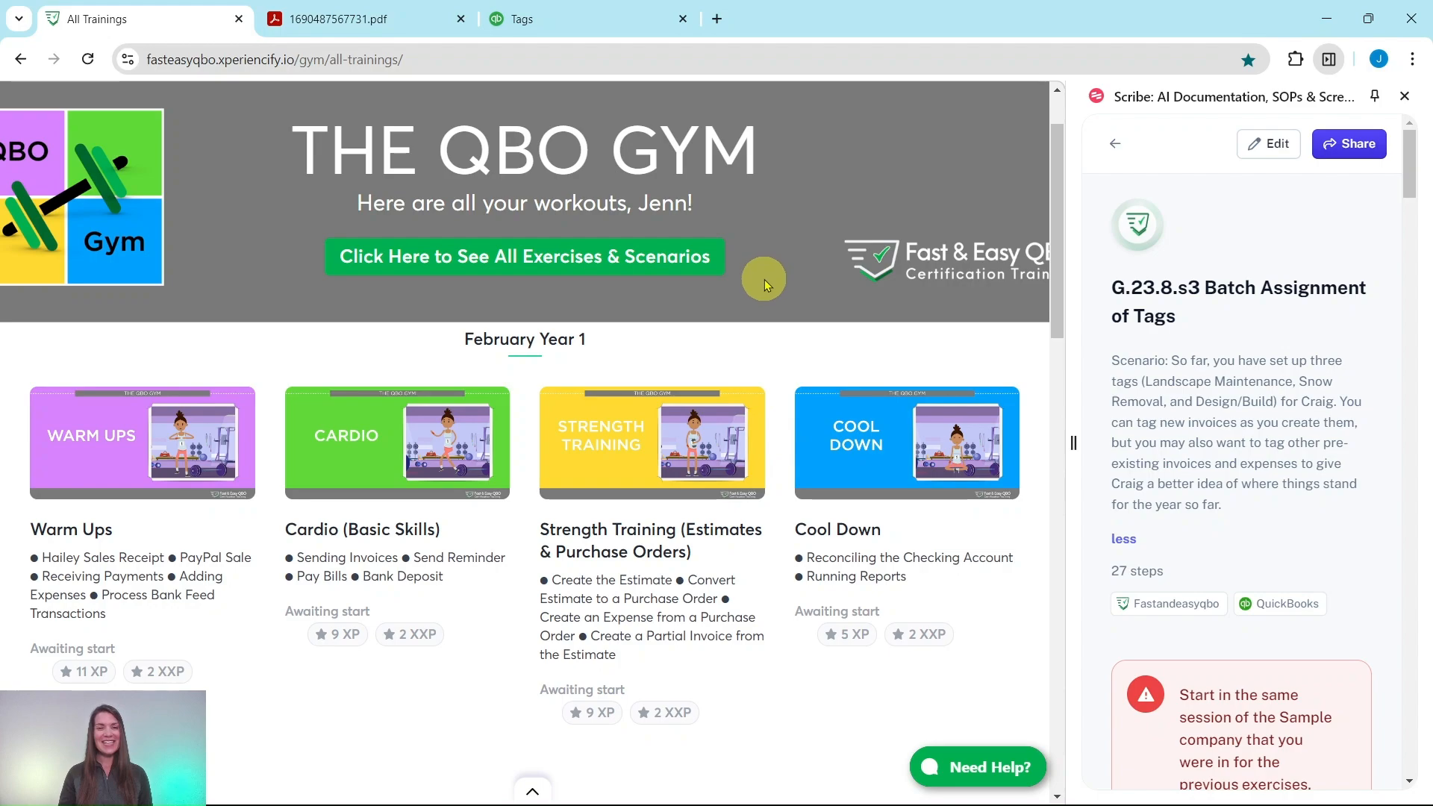
Open the August Year 1 Strength Training (Tags) lesson from the QBO Gym trainings.
{"action": "scroll", "coordinate": [768, 267], "scroll_direction": "down", "scroll_amount": 20}
{"action": "scroll", "coordinate": [760, 301], "scroll_direction": "down", "scroll_amount": 17}
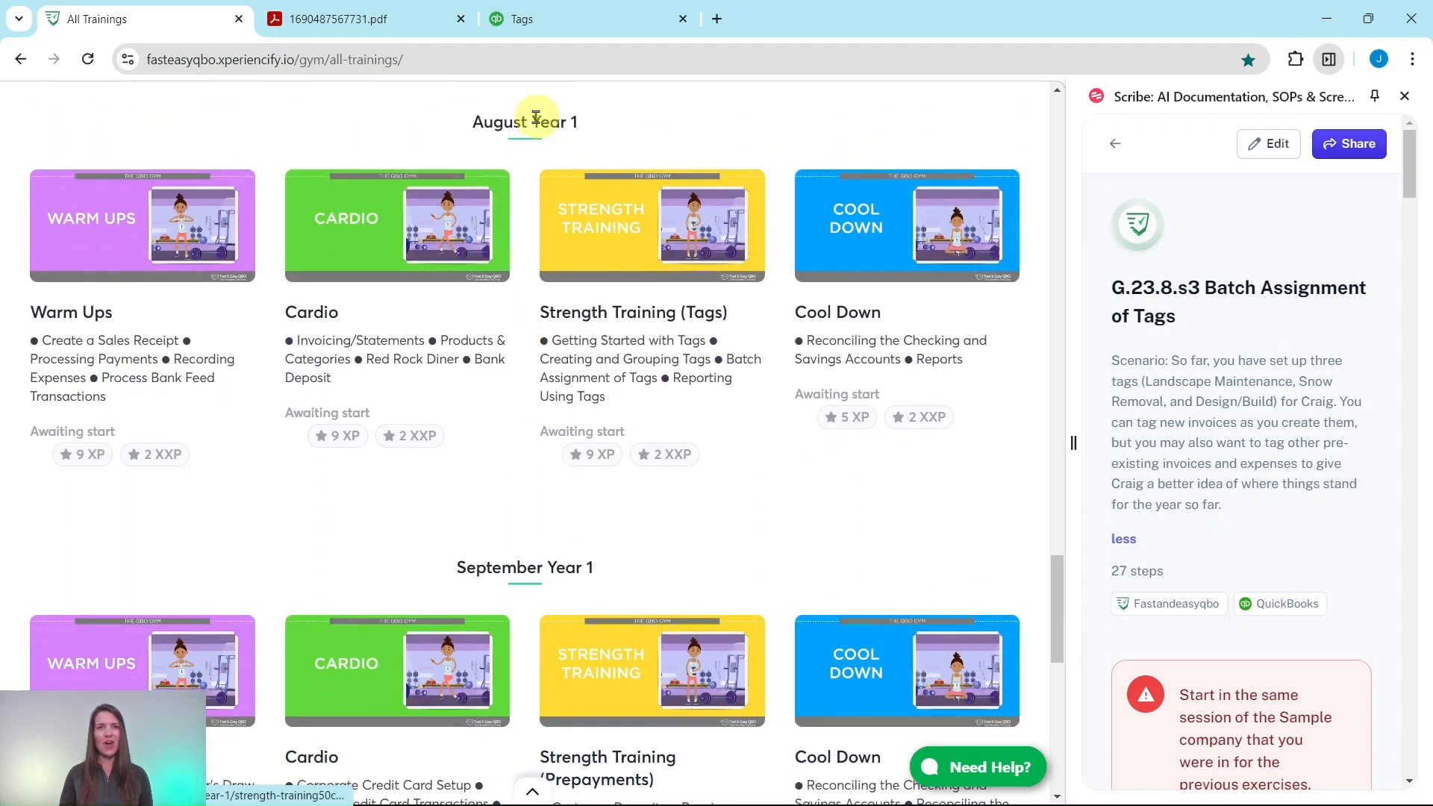
{"action": "left_click", "coordinate": [633, 230]}
{"action": "scroll", "coordinate": [947, 371], "scroll_direction": "down", "scroll_amount": 3}
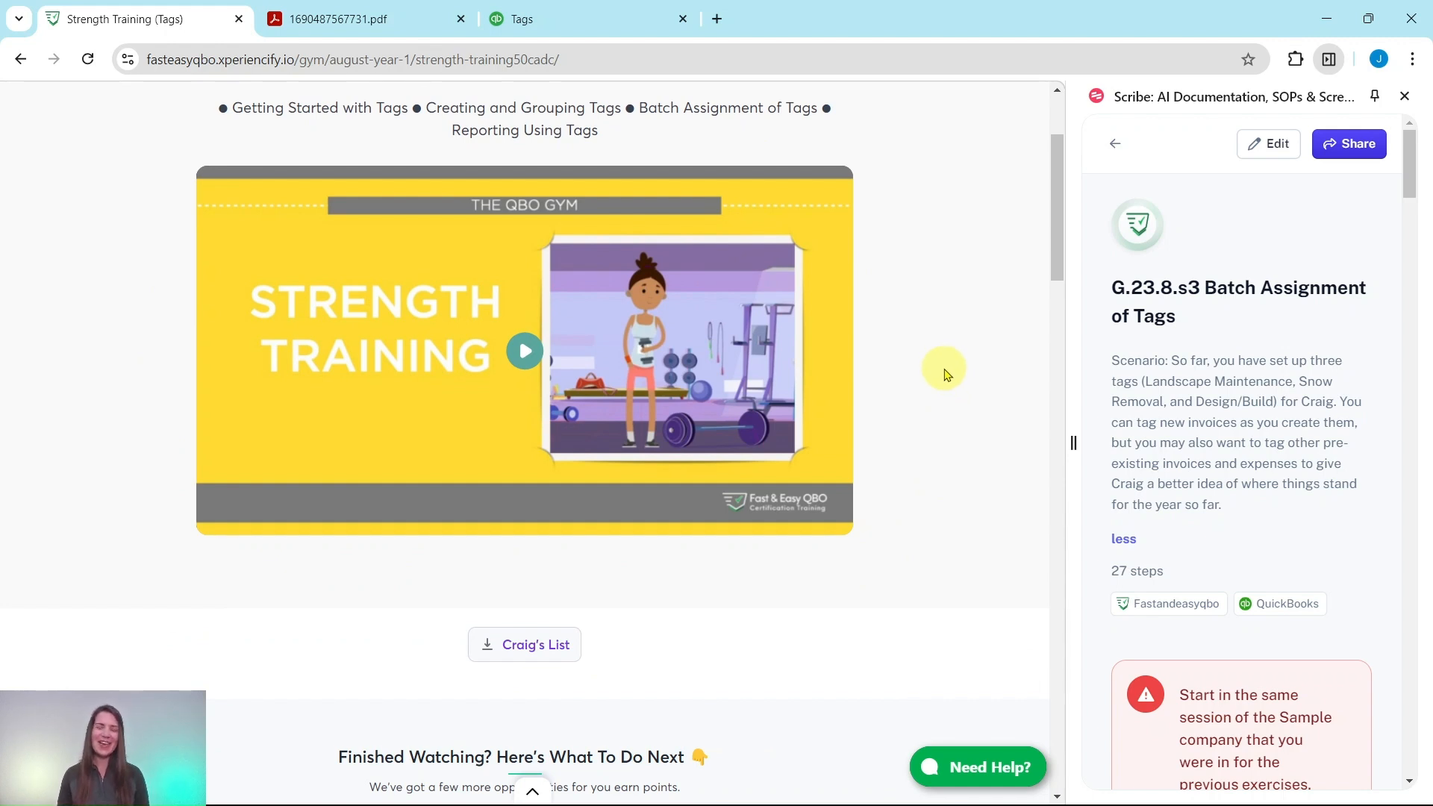
Locate the Hands On Practice G.23.8.s3 exercise on batch tagging money in and money out transactions.
{"action": "scroll", "coordinate": [947, 373], "scroll_direction": "down", "scroll_amount": 2}
{"action": "scroll", "coordinate": [984, 409], "scroll_direction": "down", "scroll_amount": 12}
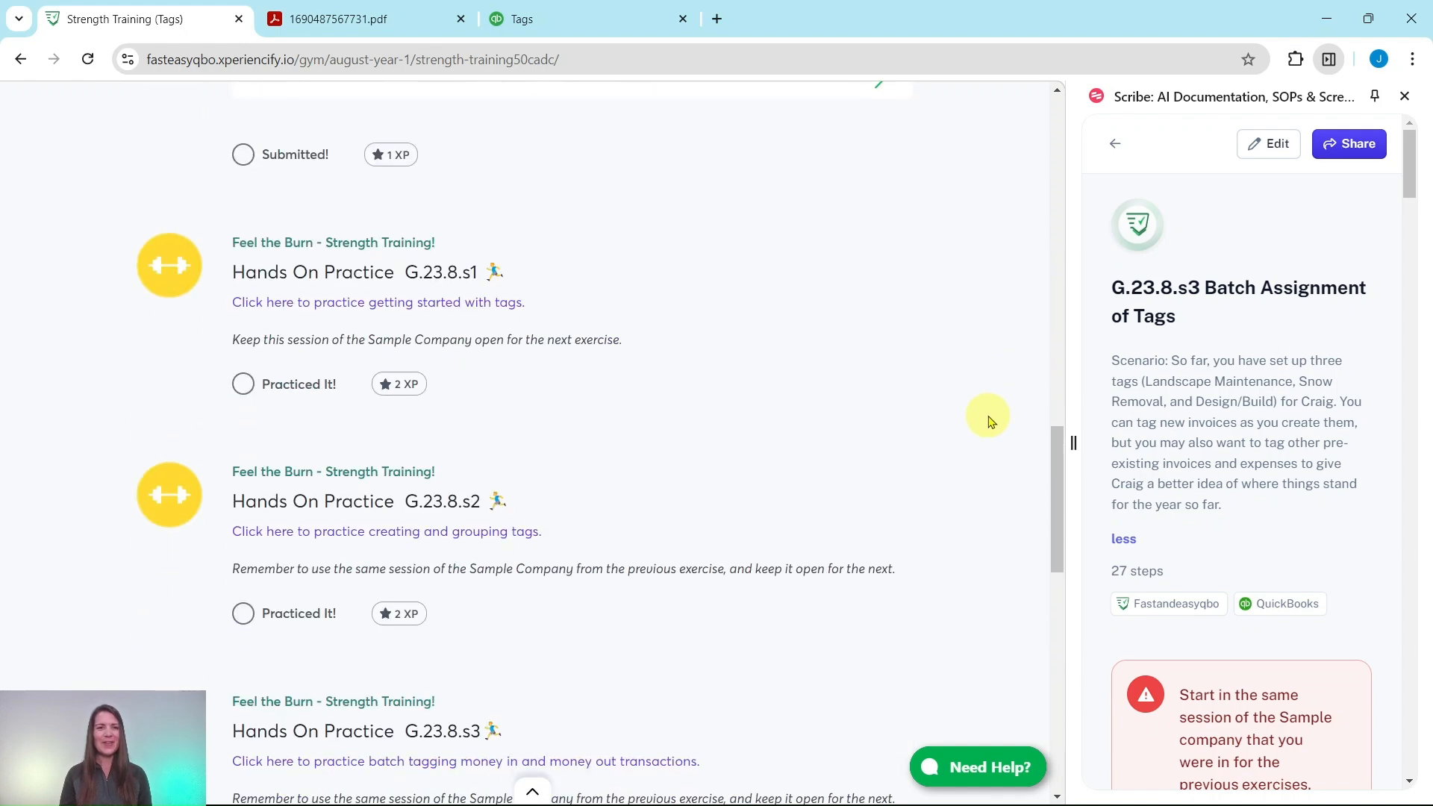
{"action": "scroll", "coordinate": [987, 422], "scroll_direction": "down", "scroll_amount": 2}
{"action": "scroll", "coordinate": [590, 601], "scroll_direction": "down", "scroll_amount": 1}
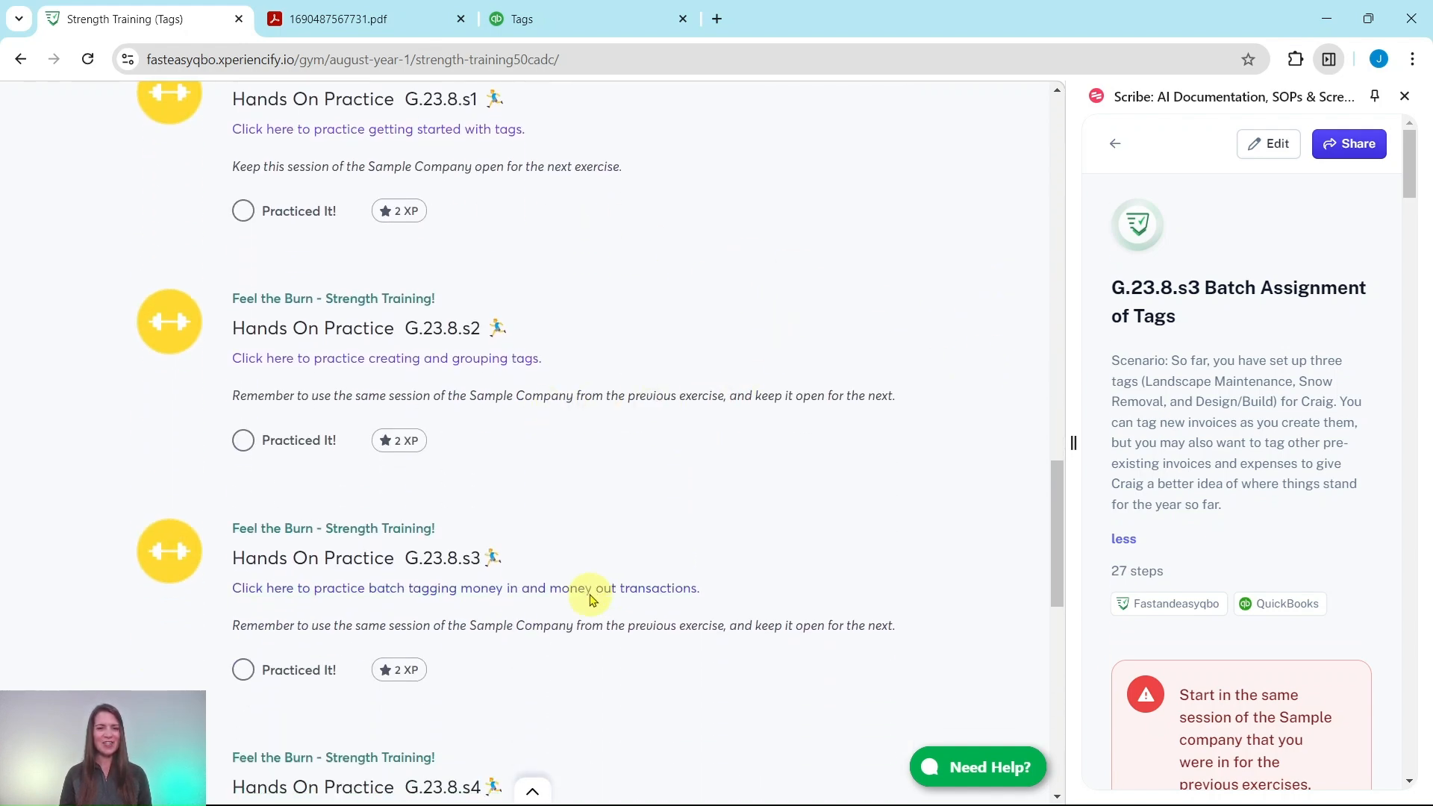
{"action": "scroll", "coordinate": [591, 601], "scroll_direction": "down", "scroll_amount": 6}
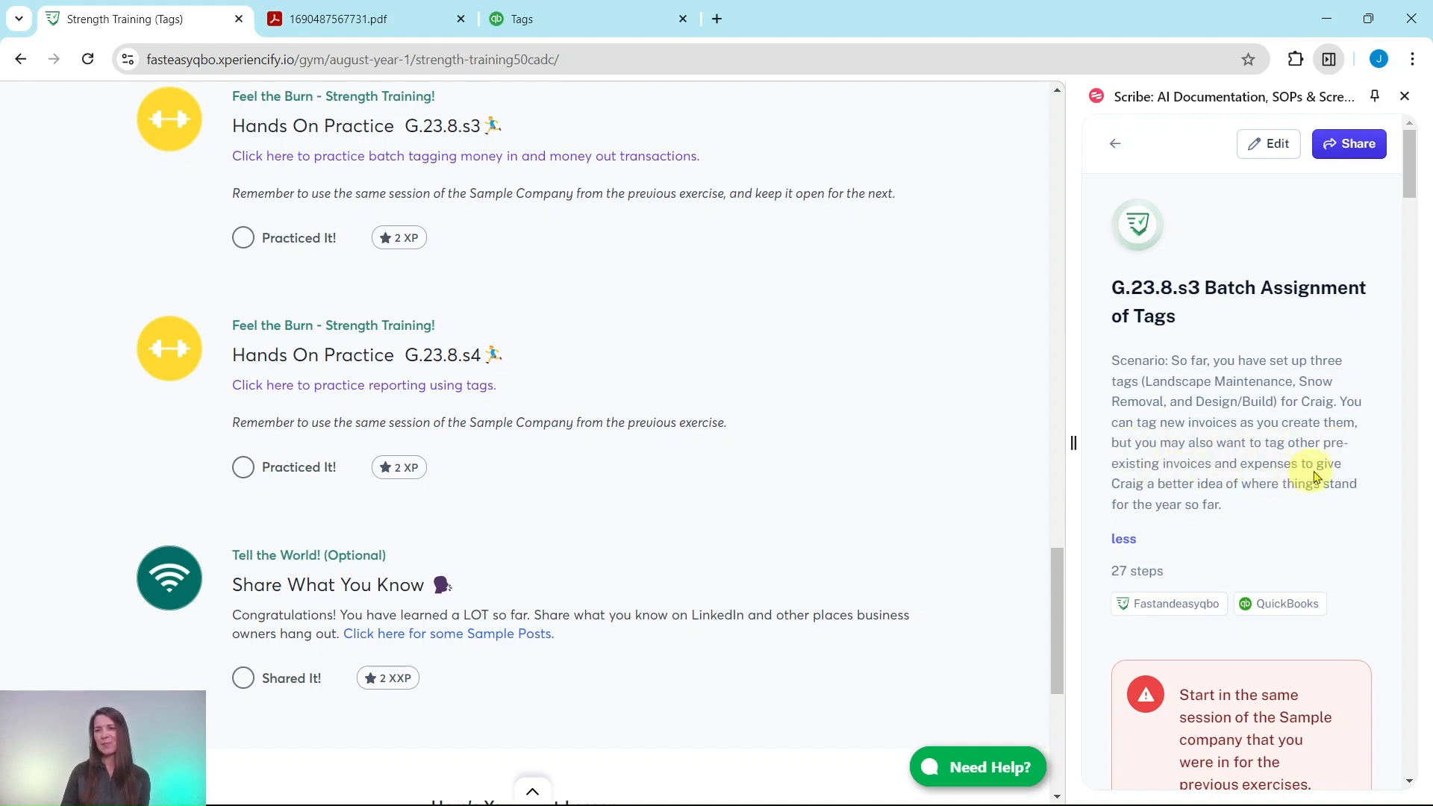
Switch to the QuickBooks Tags page and read the introductory notes of the batch assignment exercise.
{"action": "scroll", "coordinate": [1243, 444], "scroll_direction": "down", "scroll_amount": 5}
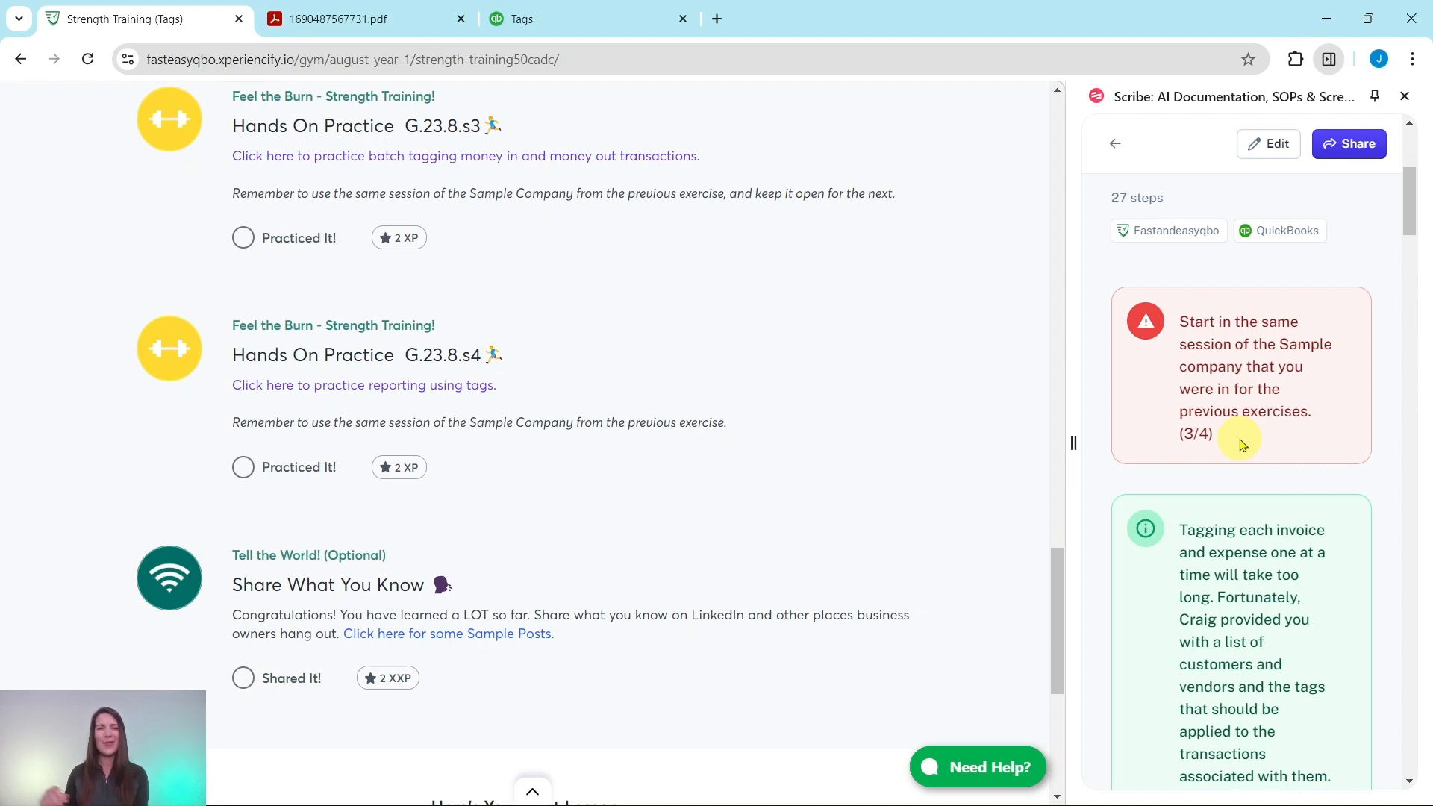
{"action": "left_click", "coordinate": [587, 23]}
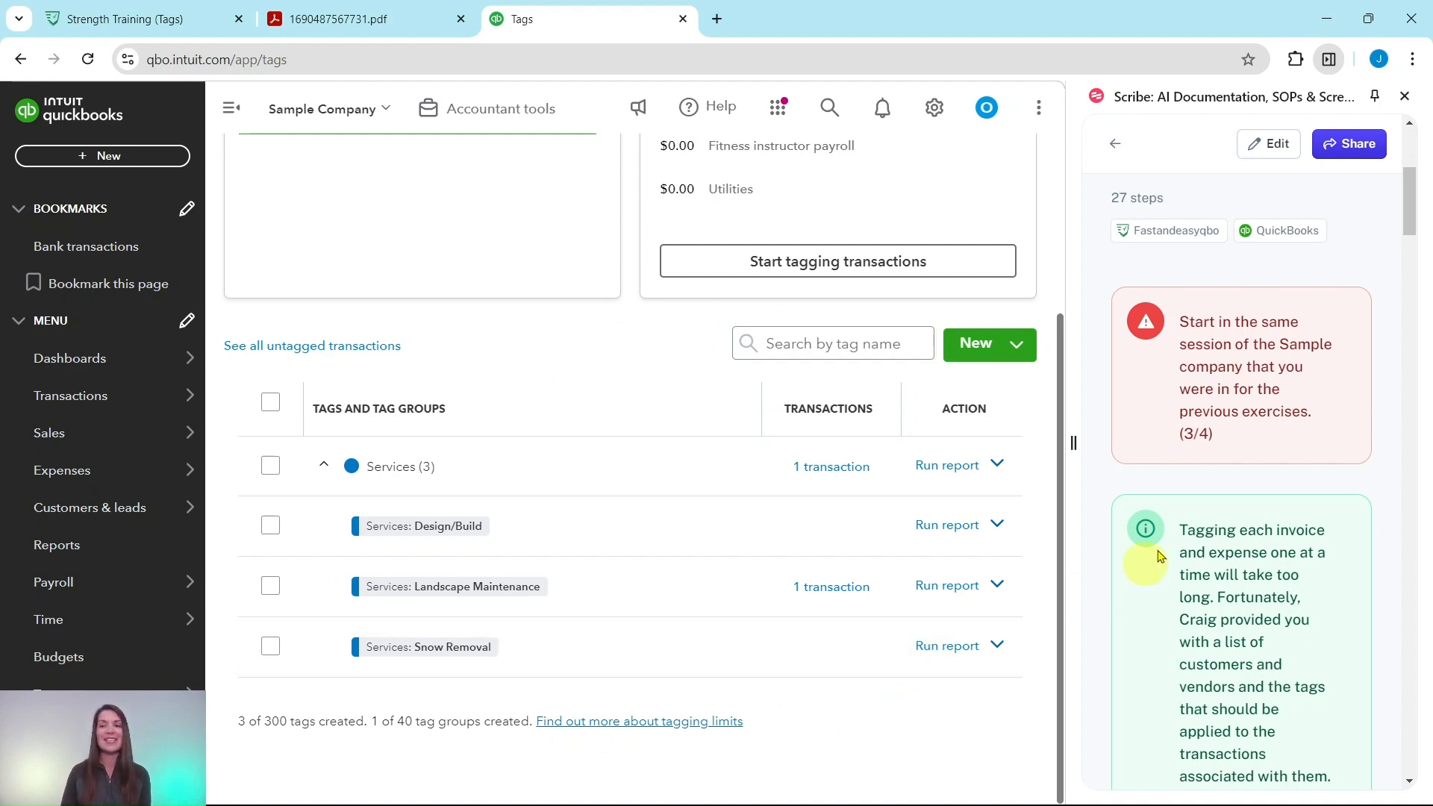
{"action": "scroll", "coordinate": [1228, 406], "scroll_direction": "down", "scroll_amount": 3}
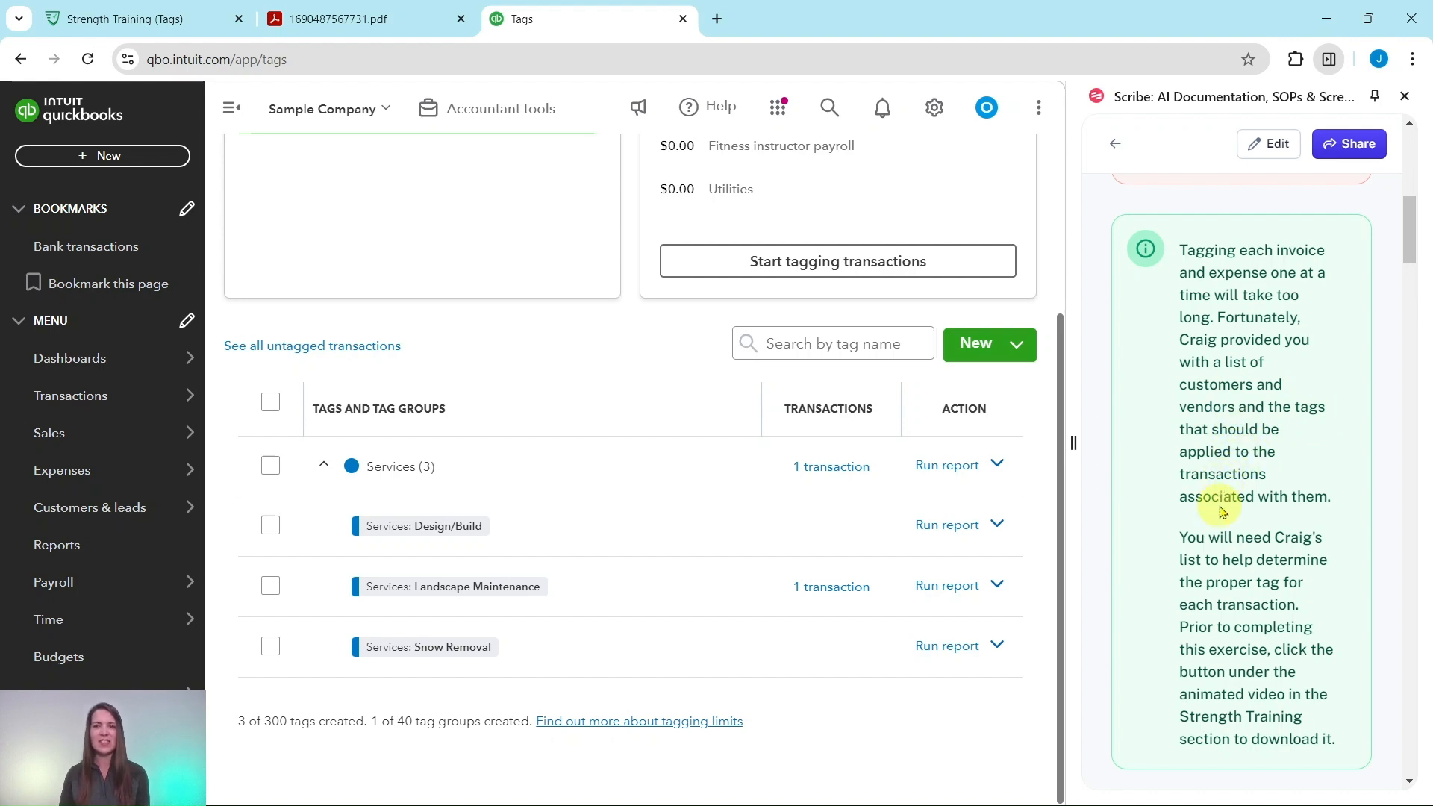
{"action": "scroll", "coordinate": [1230, 515], "scroll_direction": "down", "scroll_amount": 3}
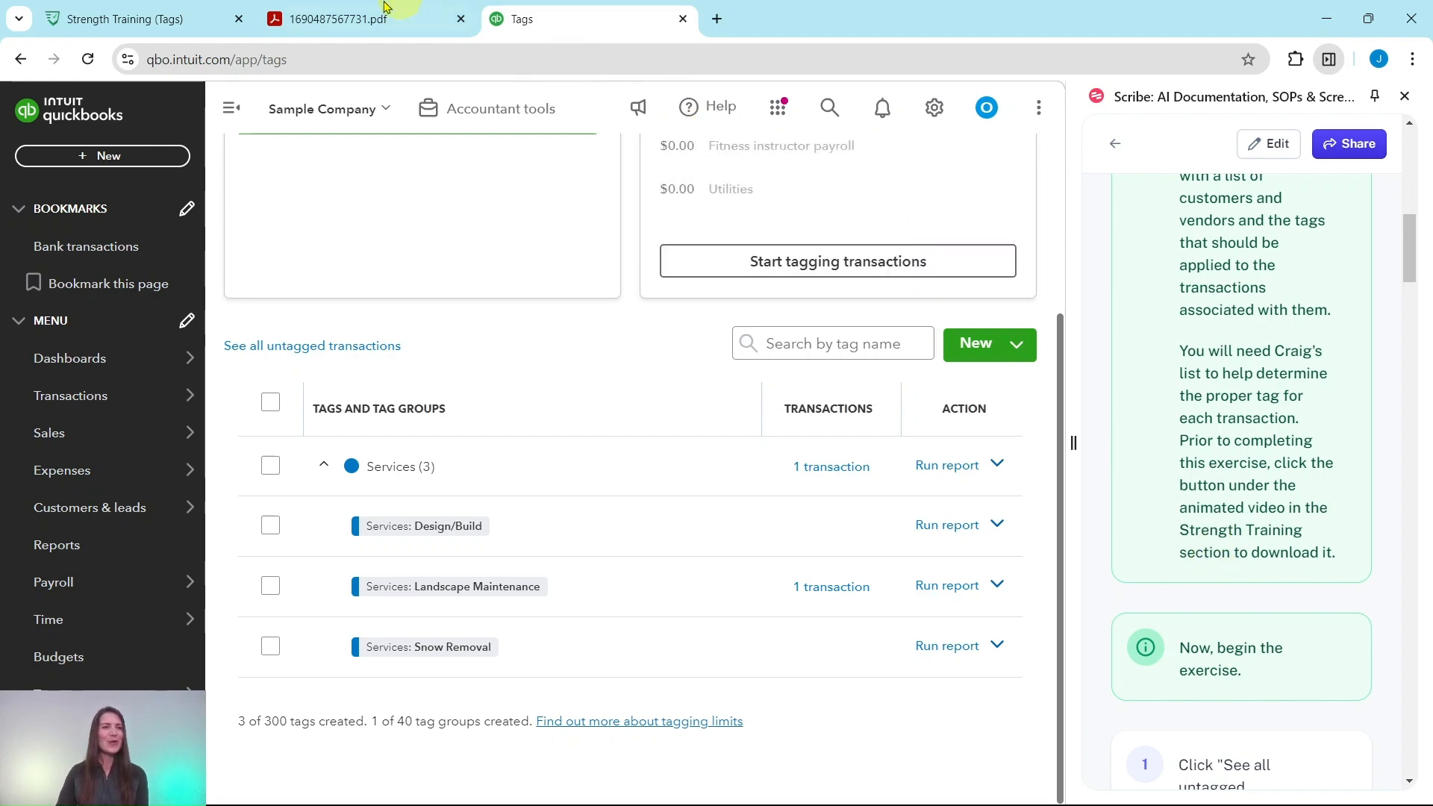
Find the Craig's List download in the Strength Training lesson and view the PDF of customers and vendors by tag.
{"action": "left_click", "coordinate": [133, 16]}
{"action": "scroll", "coordinate": [643, 608], "scroll_direction": "up", "scroll_amount": 10}
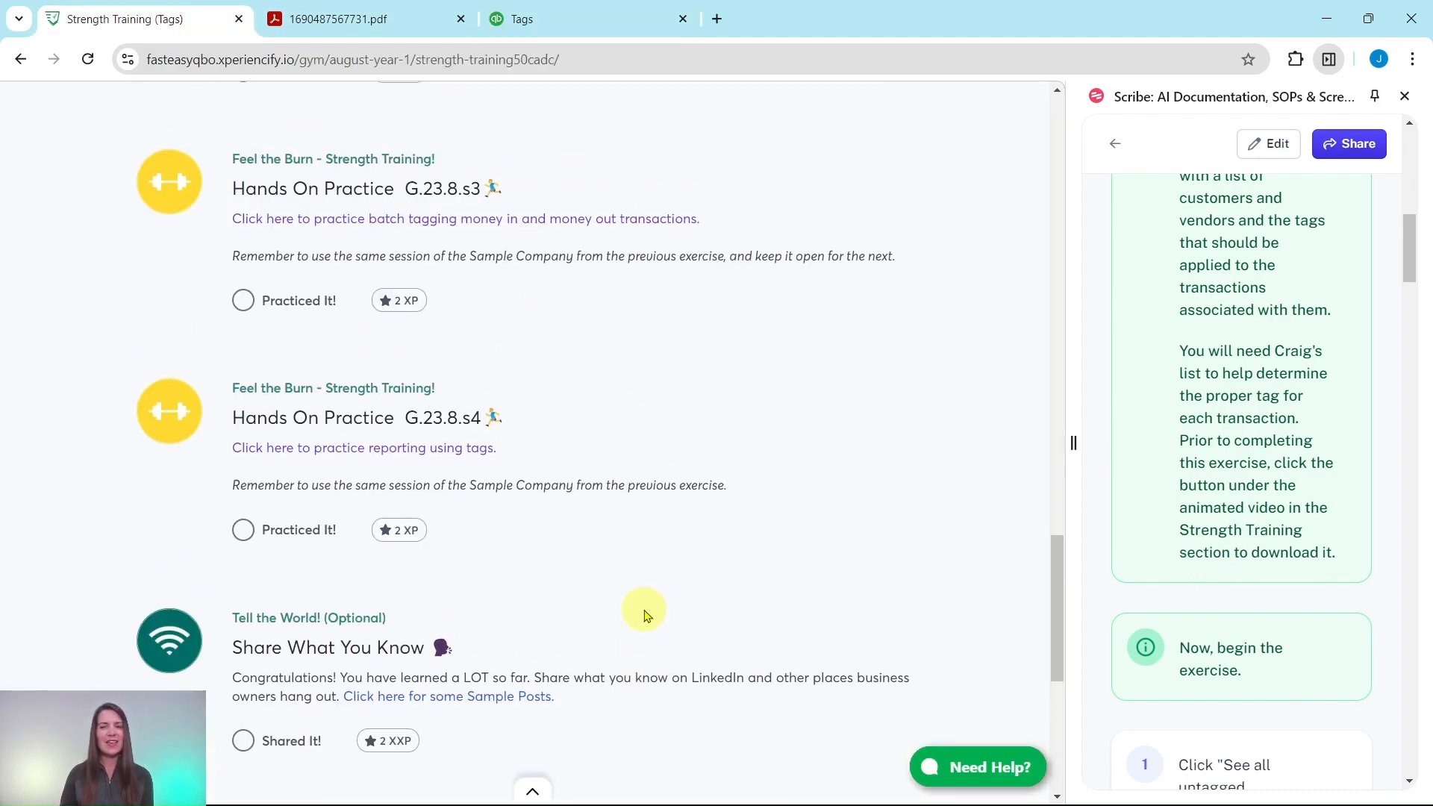
{"action": "scroll", "coordinate": [626, 569], "scroll_direction": "up", "scroll_amount": 12}
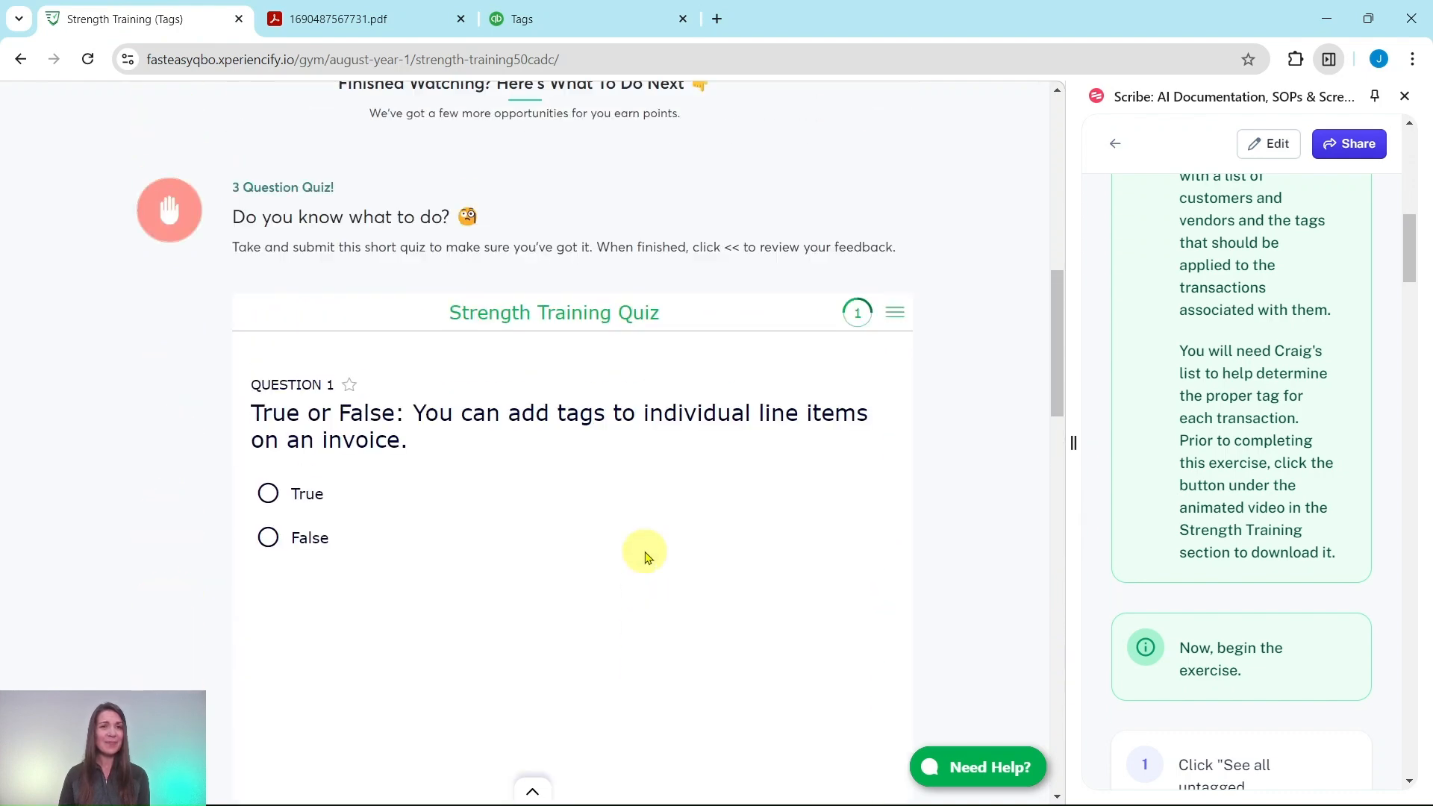
{"action": "scroll", "coordinate": [817, 495], "scroll_direction": "up", "scroll_amount": 1}
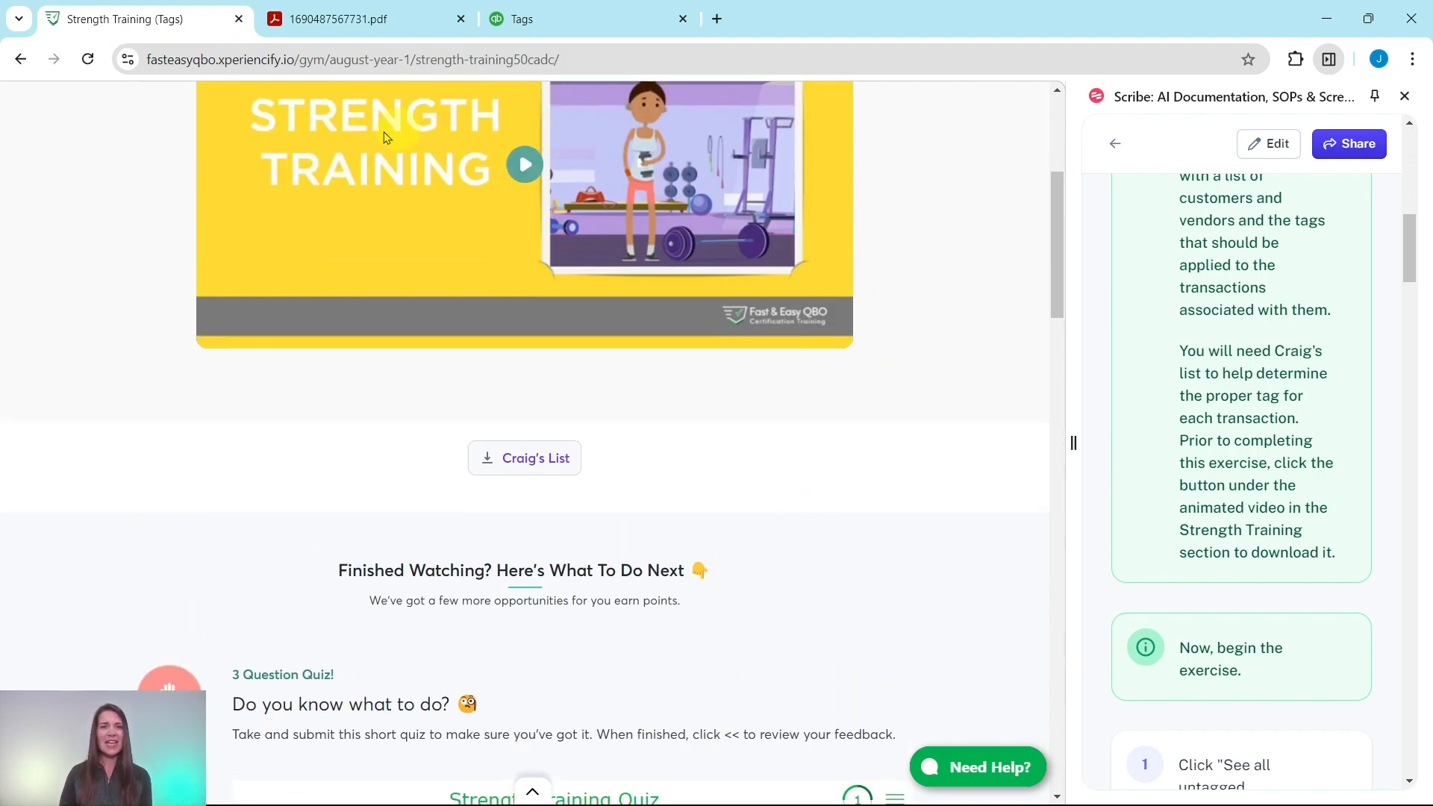
{"action": "scroll", "coordinate": [826, 351], "scroll_direction": "down", "scroll_amount": 1}
{"action": "scroll", "coordinate": [827, 351], "scroll_direction": "down", "scroll_amount": 1}
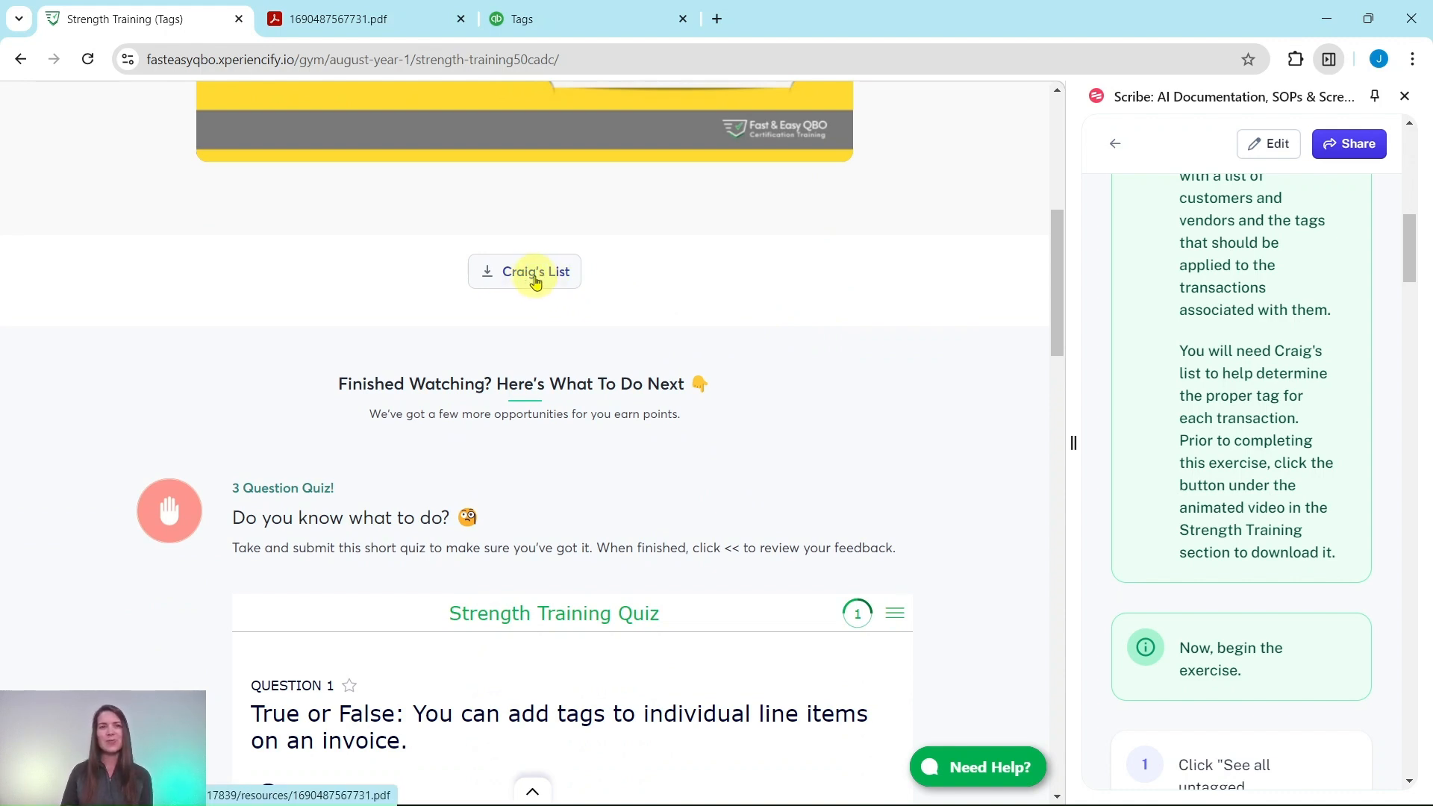
{"action": "left_click", "coordinate": [367, 35]}
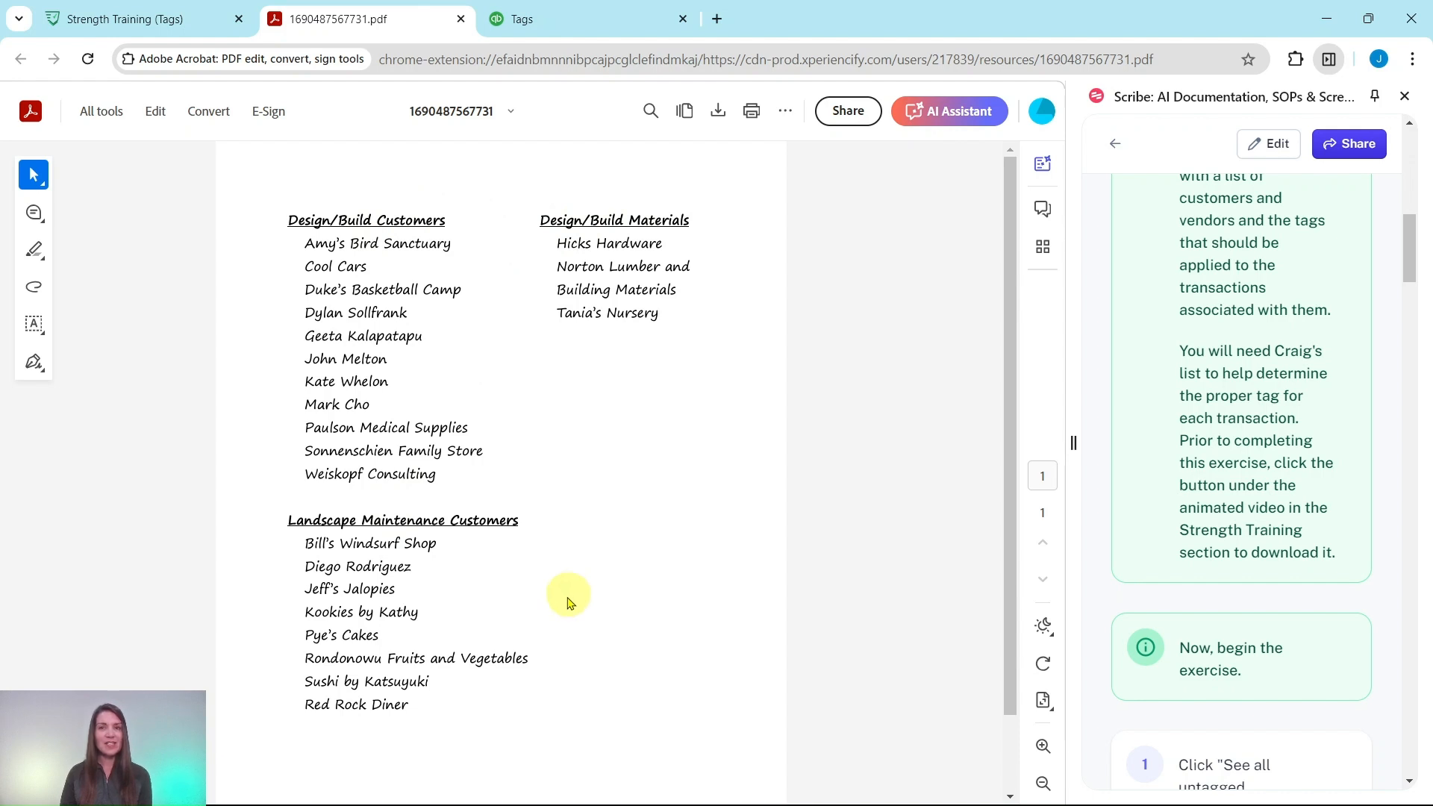
Return to QuickBooks and show all untagged transactions.
{"action": "scroll", "coordinate": [1285, 441], "scroll_direction": "down", "scroll_amount": 4}
{"action": "scroll", "coordinate": [1291, 437], "scroll_direction": "down", "scroll_amount": 2}
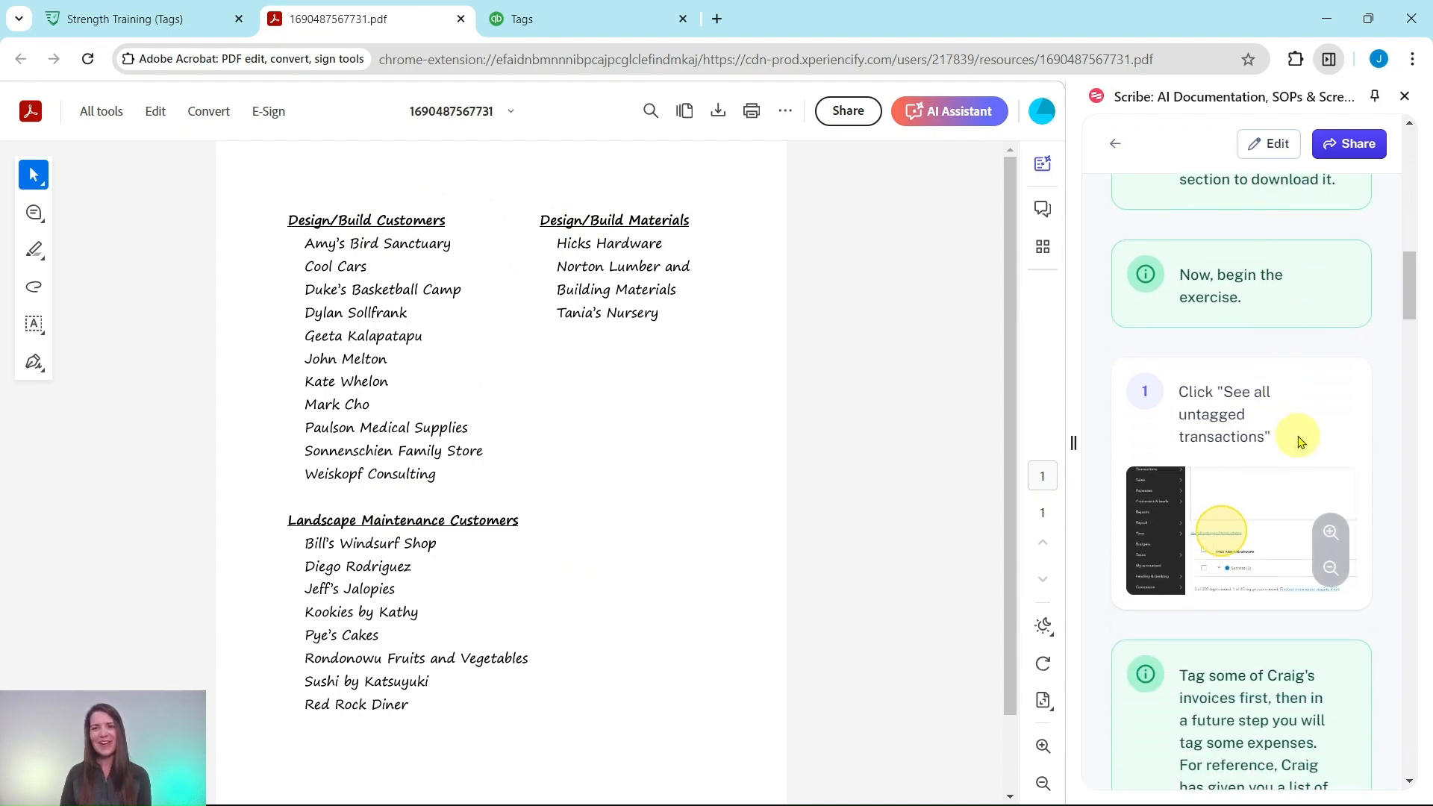
{"action": "left_click", "coordinate": [575, 22]}
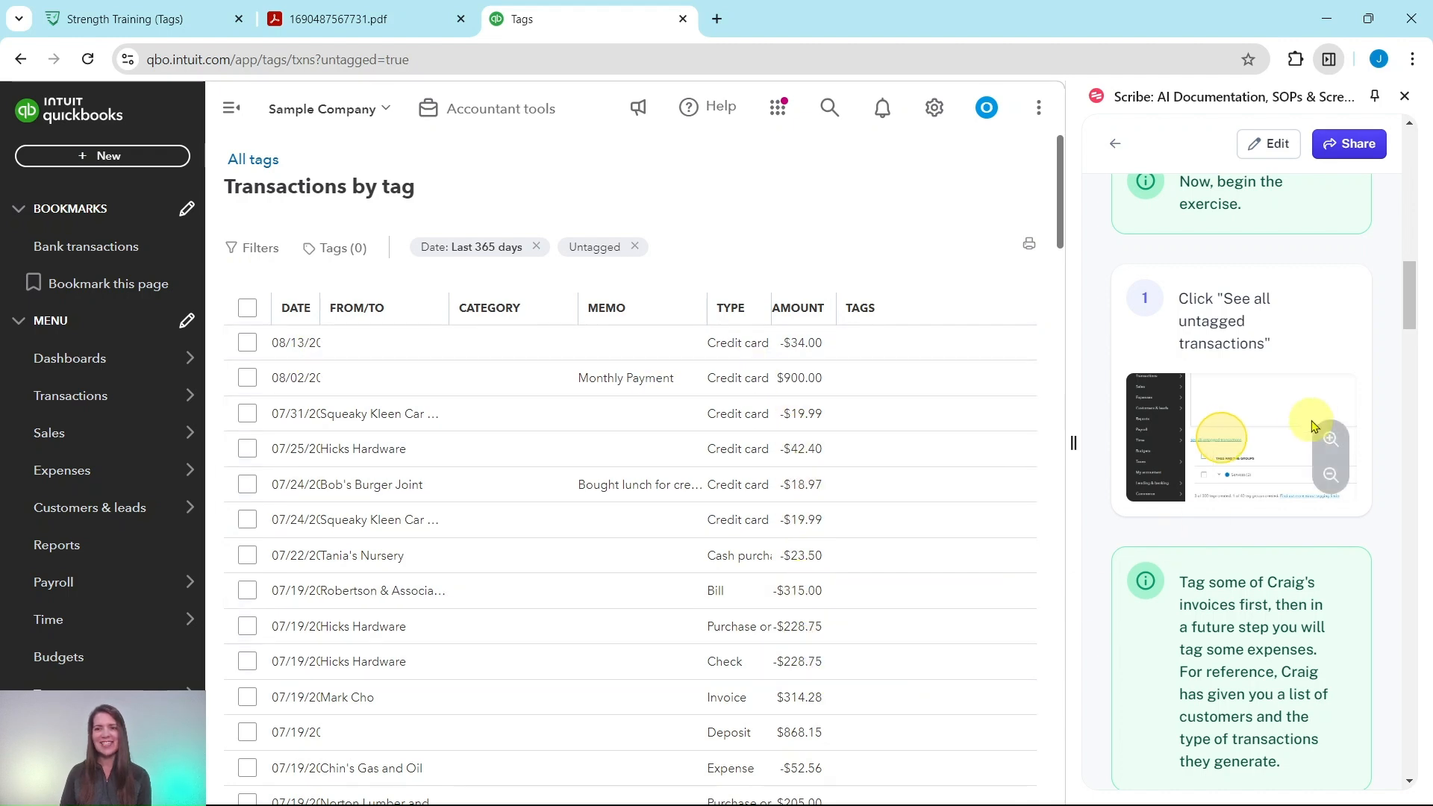
Read the instructions for tagging Craig's invoices and check his customer list in the PDF.
{"action": "scroll", "coordinate": [1273, 411], "scroll_direction": "down", "scroll_amount": 4}
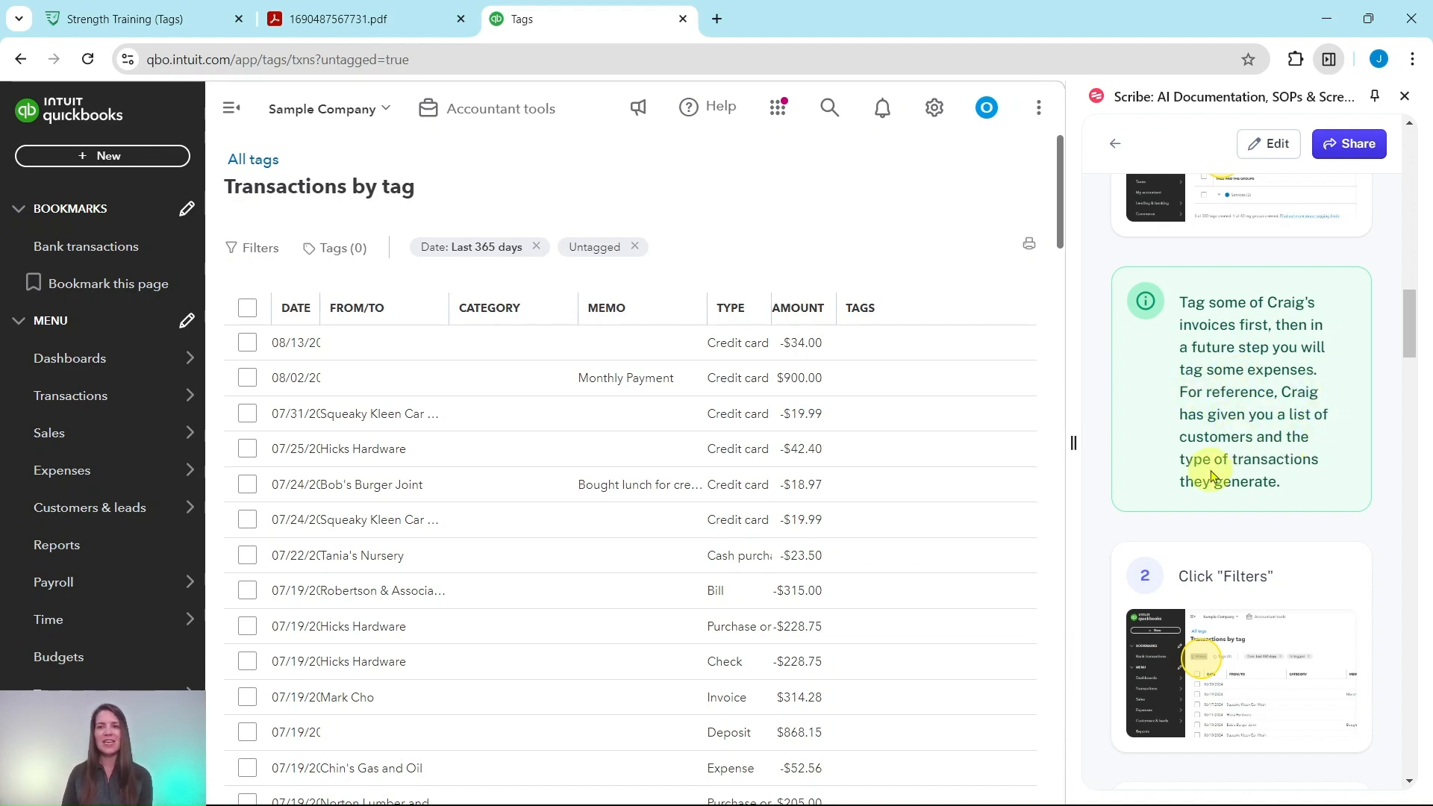
{"action": "scroll", "coordinate": [1254, 456], "scroll_direction": "down", "scroll_amount": 3}
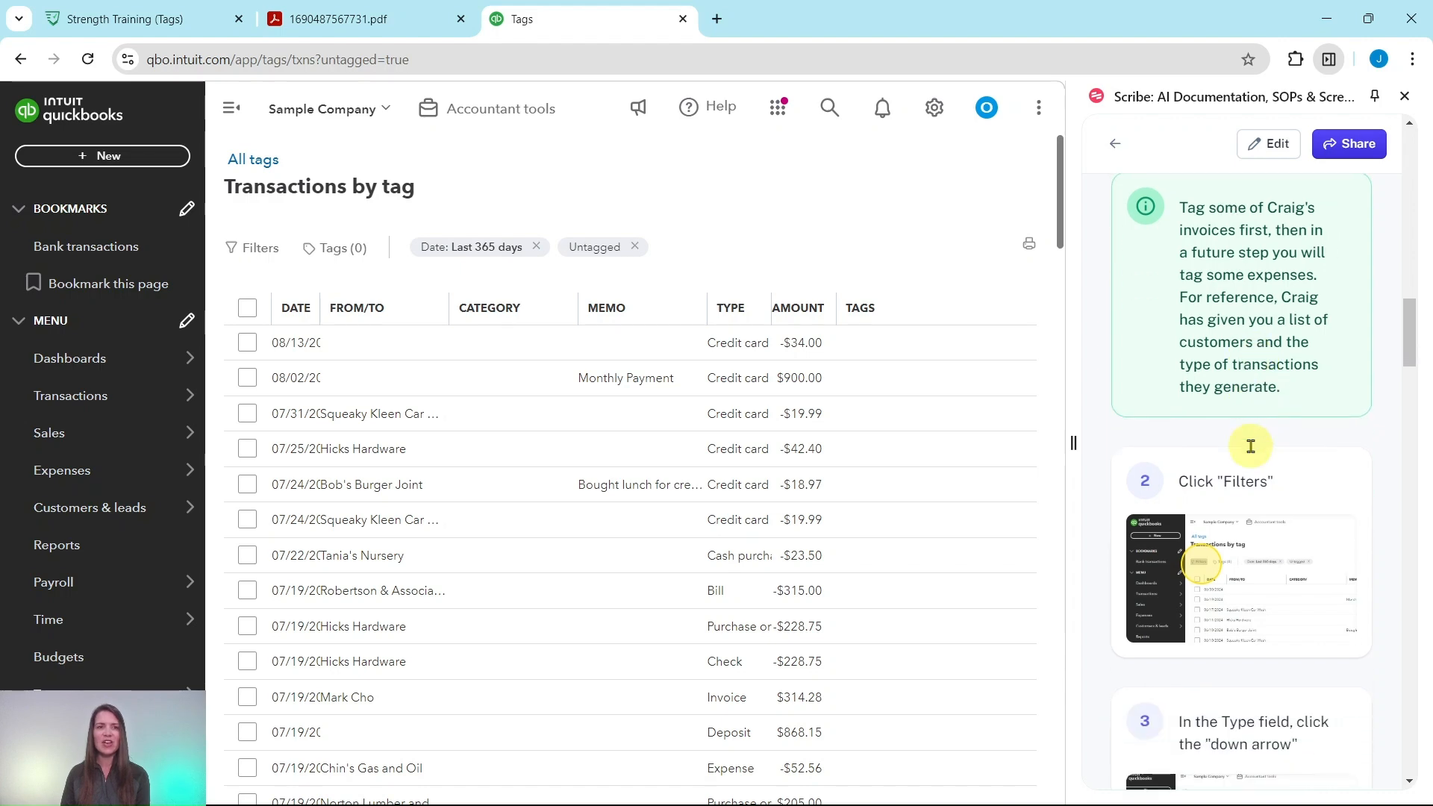
{"action": "left_click", "coordinate": [367, 17]}
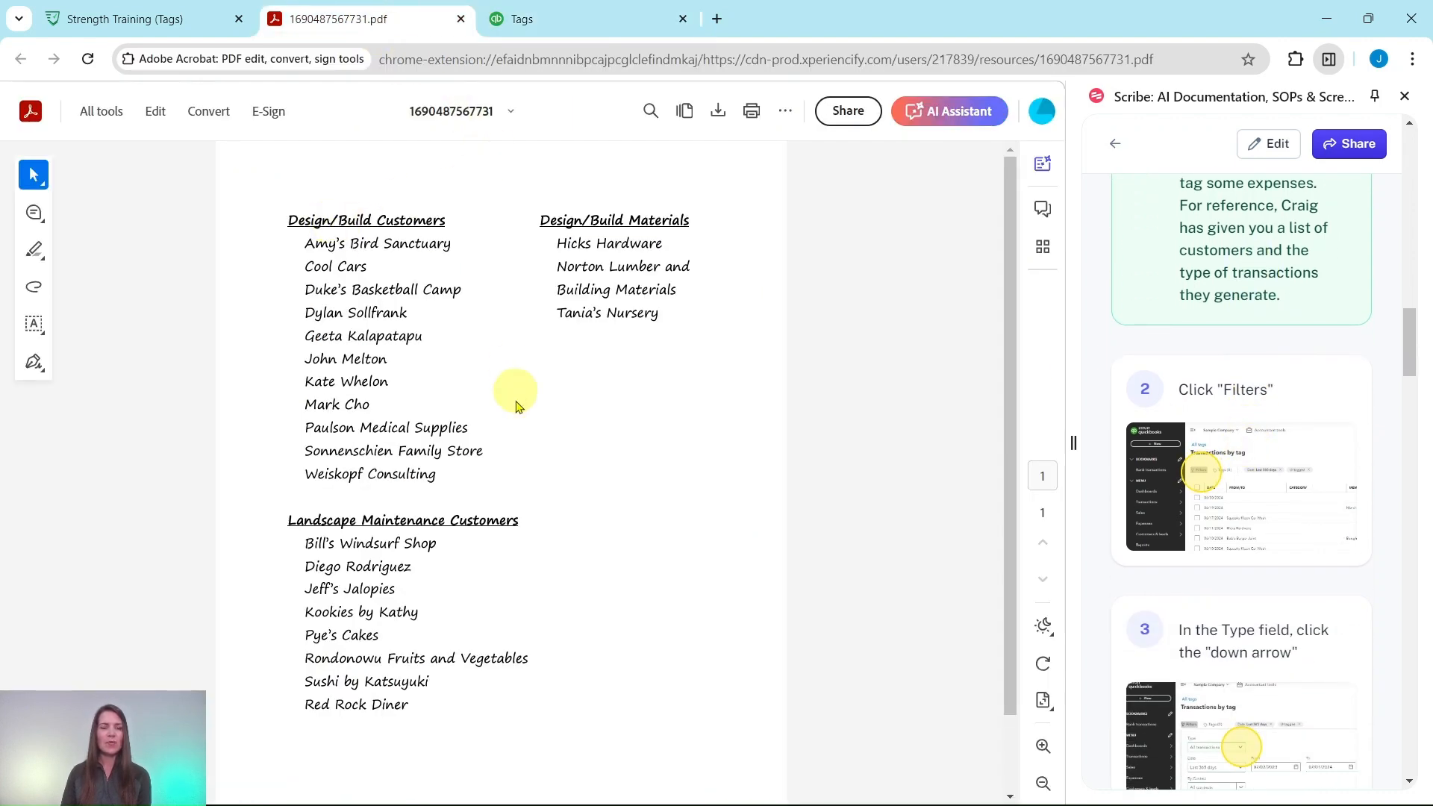
{"action": "left_click", "coordinate": [523, 20]}
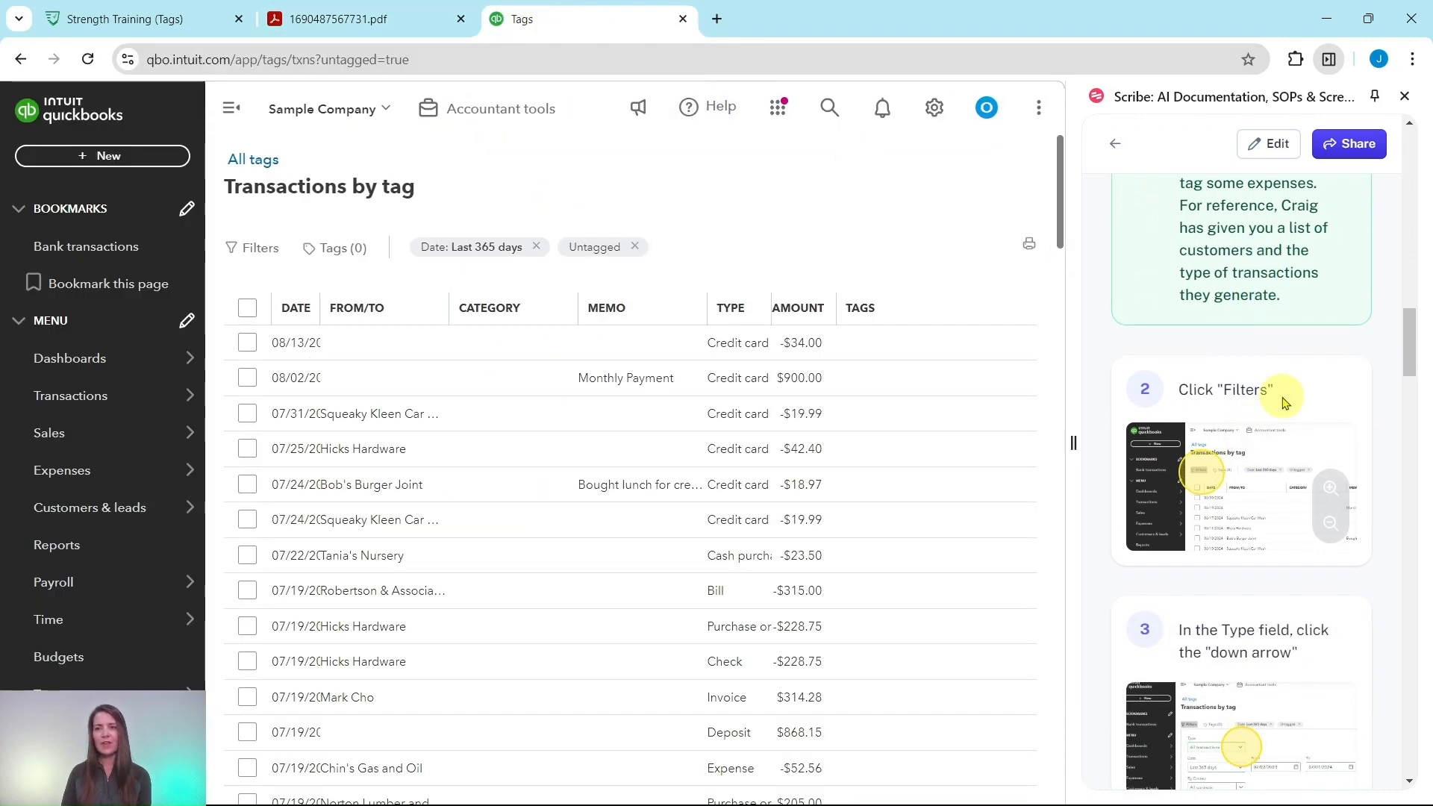
{"action": "scroll", "coordinate": [1238, 432], "scroll_direction": "down", "scroll_amount": 2}
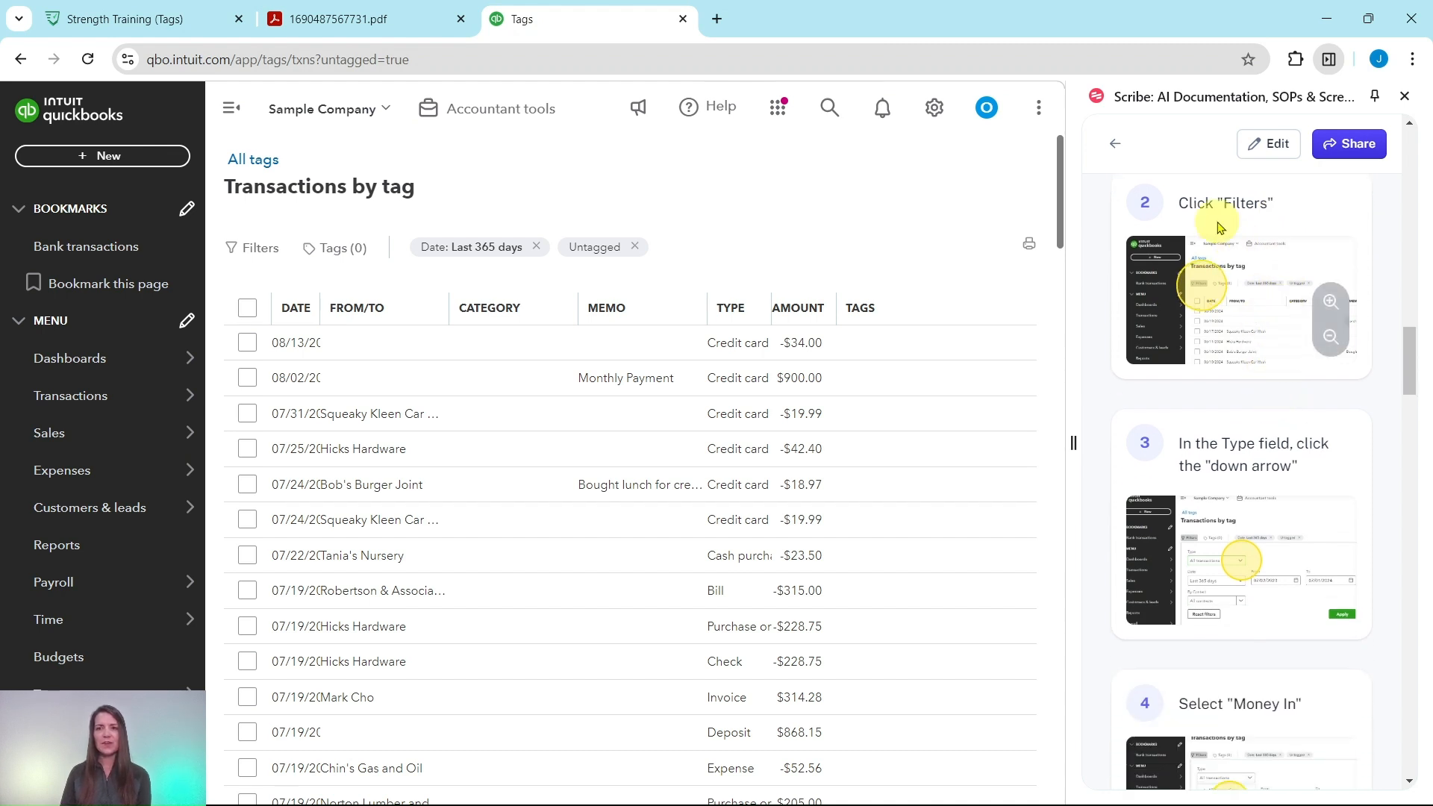
Filter the untagged transactions by the type Money In.
{"action": "left_click", "coordinate": [244, 252]}
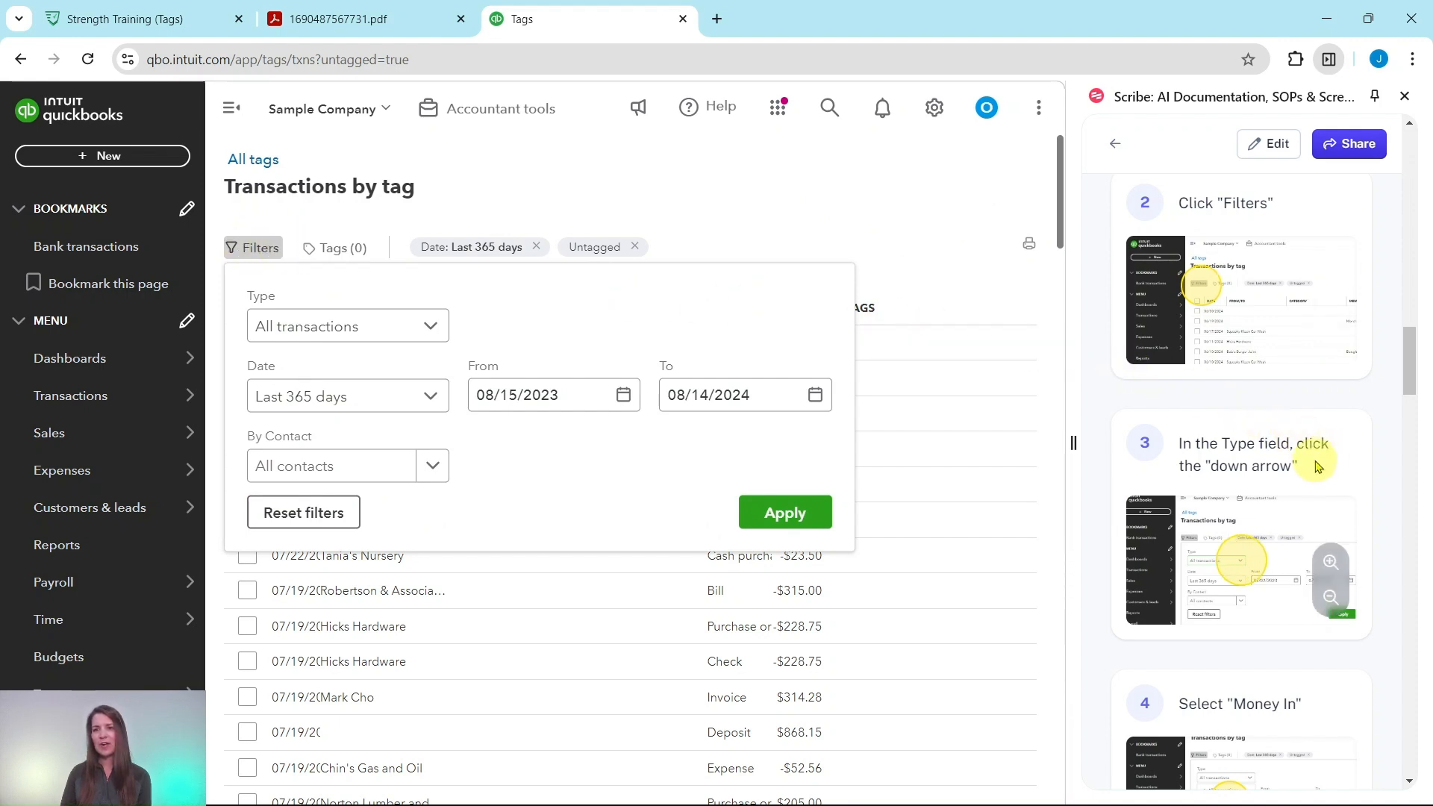
{"action": "scroll", "coordinate": [1304, 468], "scroll_direction": "down", "scroll_amount": 1}
{"action": "scroll", "coordinate": [1290, 478], "scroll_direction": "down", "scroll_amount": 1}
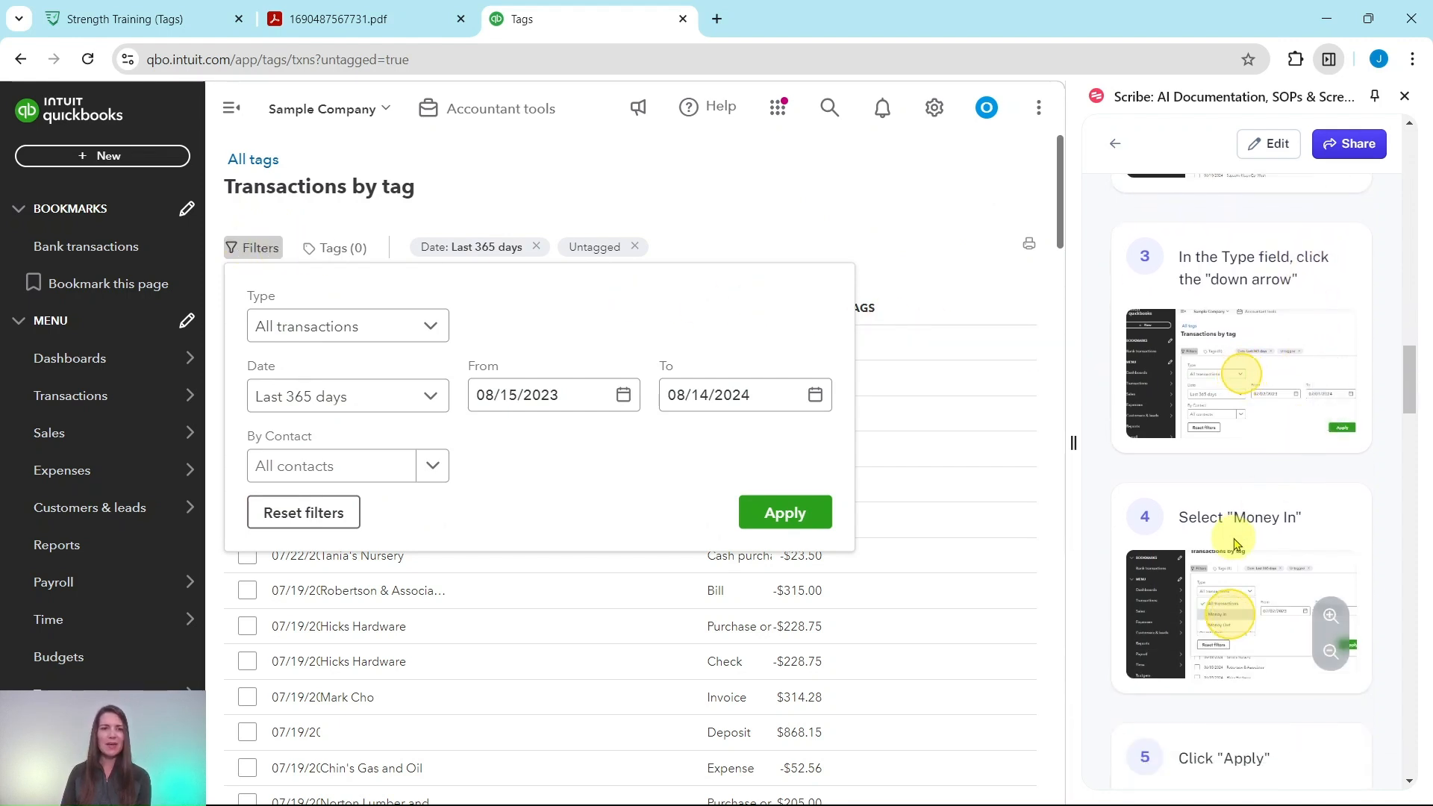
{"action": "left_click", "coordinate": [409, 332]}
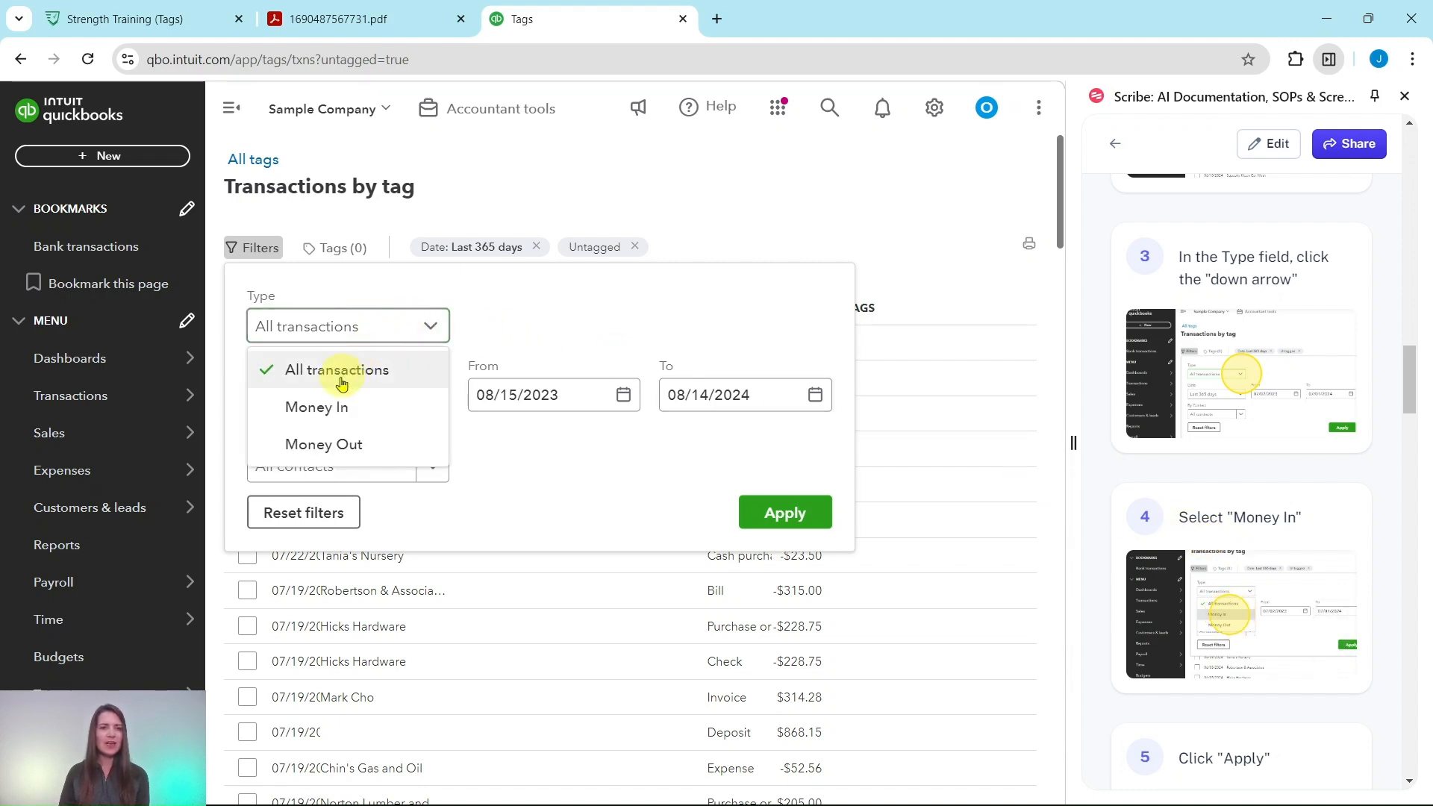
{"action": "left_click", "coordinate": [331, 410]}
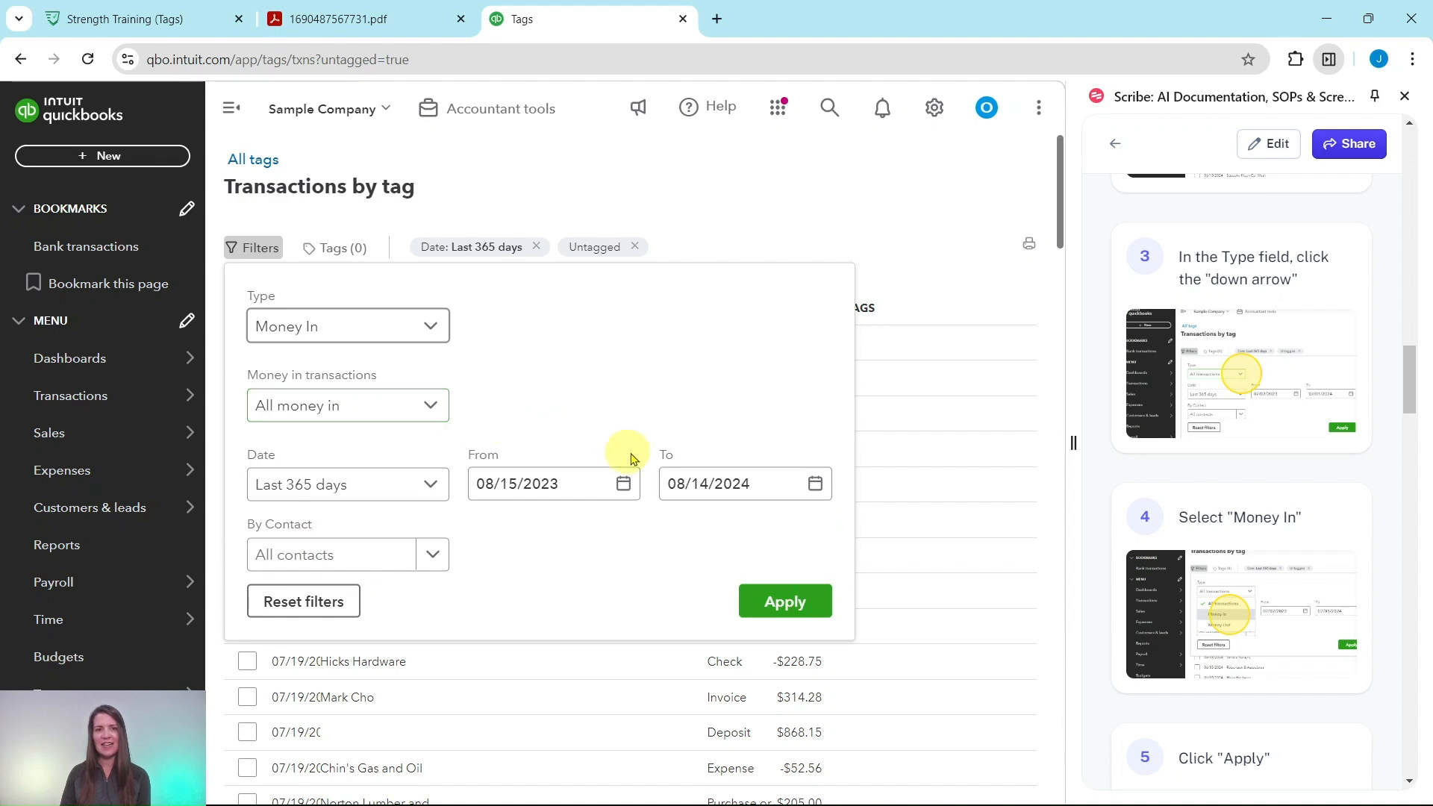
{"action": "left_click", "coordinate": [778, 606]}
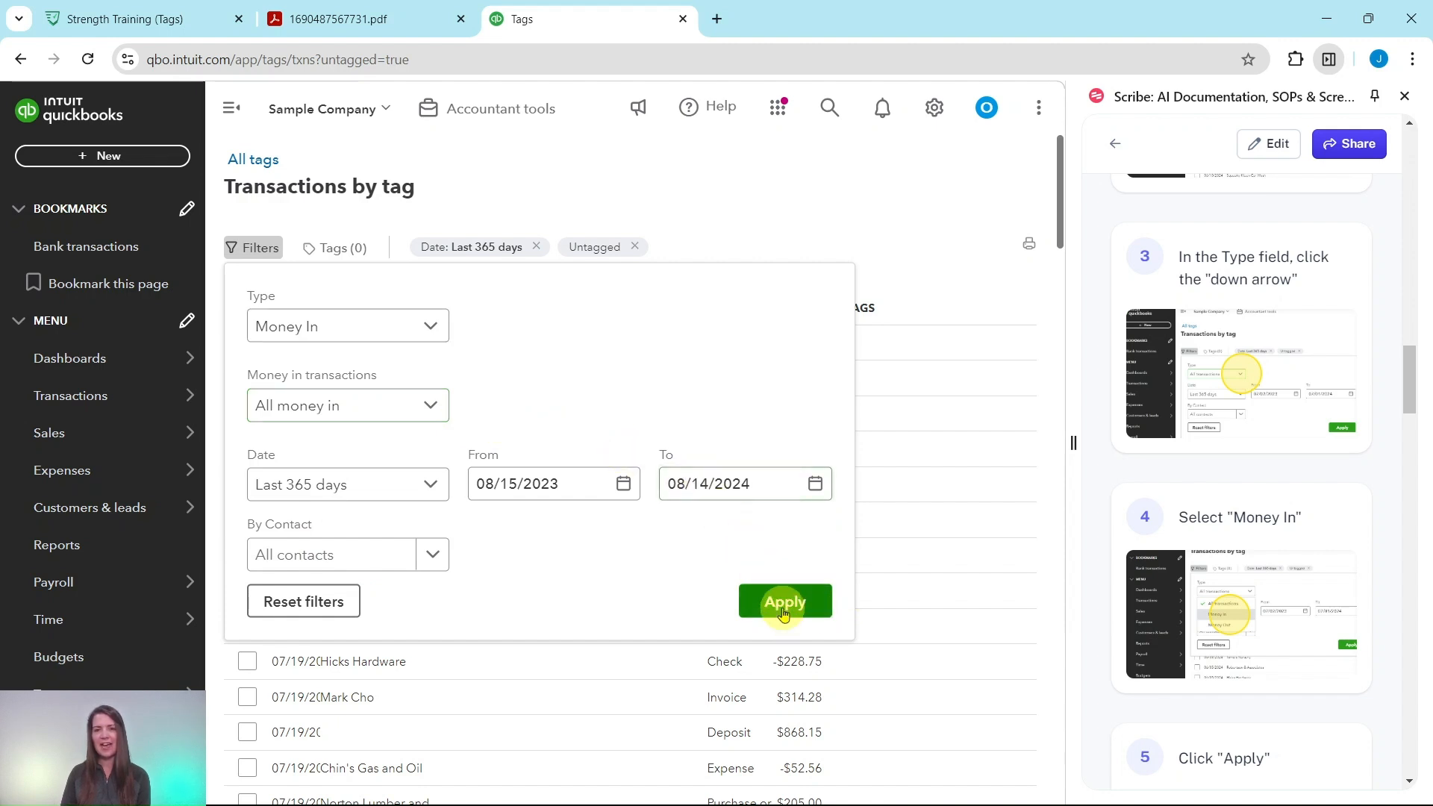
Compare the Money In transactions with the Design/Build customers on Craig's list, following the instructions for selecting the first four matches.
{"action": "scroll", "coordinate": [1253, 548], "scroll_direction": "down", "scroll_amount": 1}
{"action": "scroll", "coordinate": [1252, 548], "scroll_direction": "down", "scroll_amount": 4}
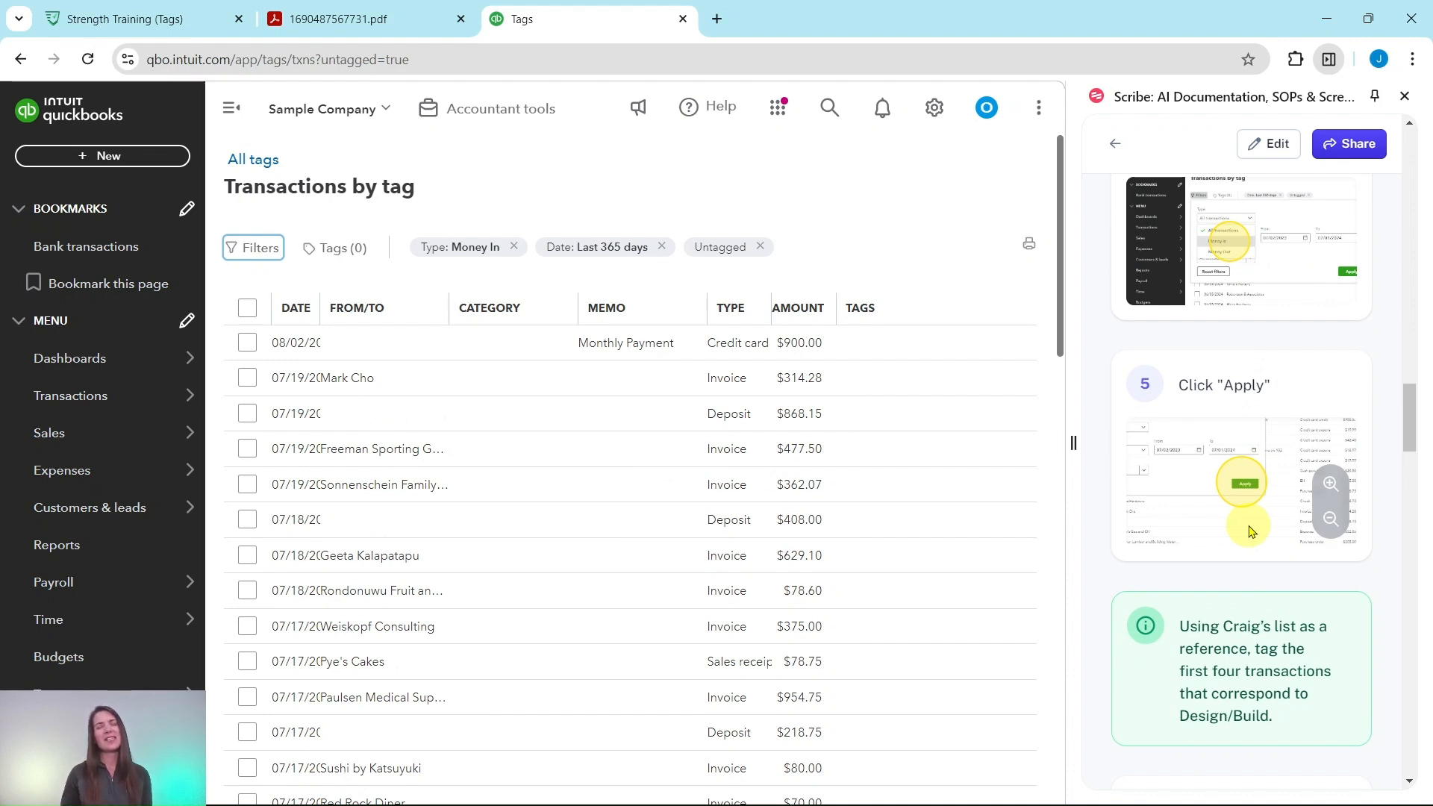
{"action": "scroll", "coordinate": [1248, 492], "scroll_direction": "down", "scroll_amount": 4}
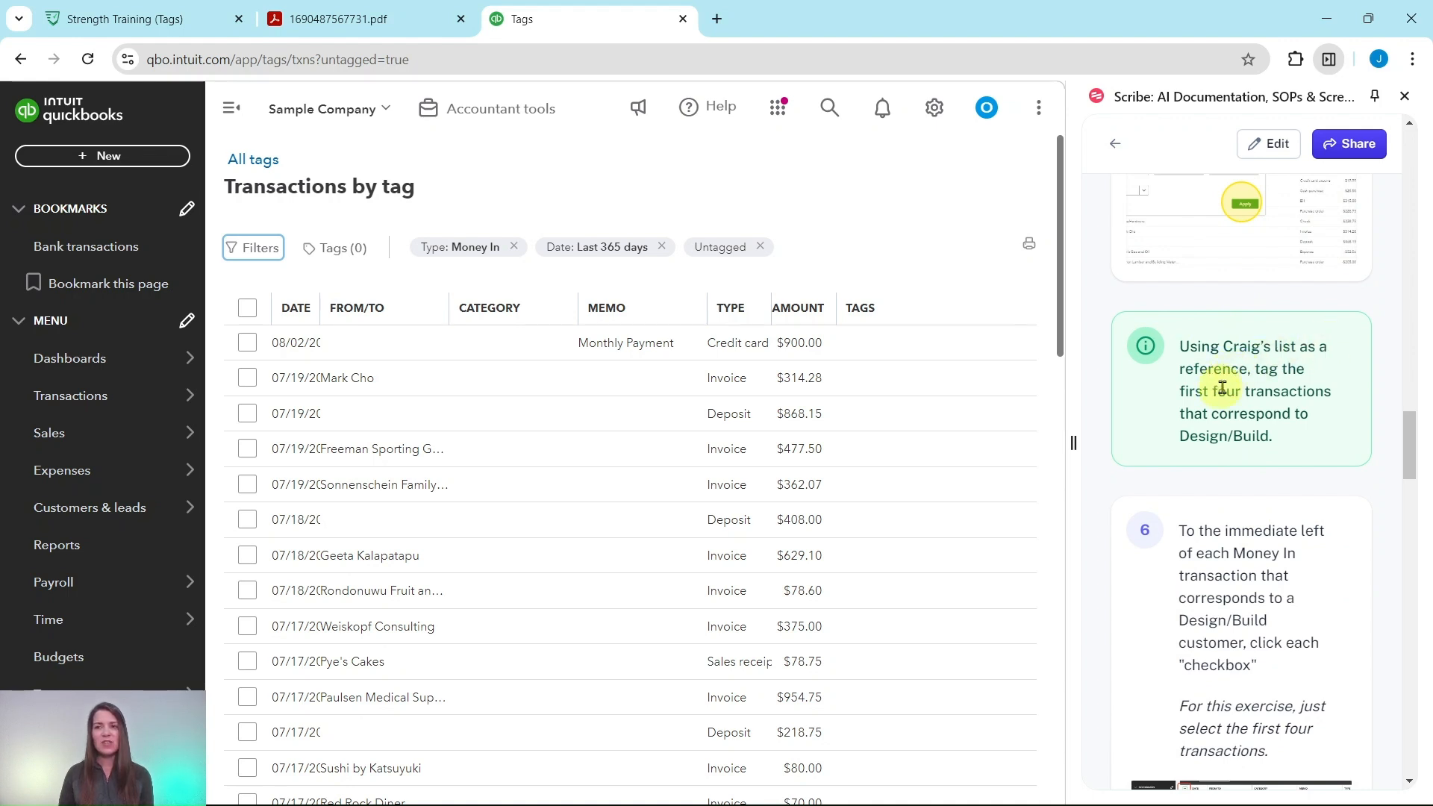
{"action": "scroll", "coordinate": [1251, 419], "scroll_direction": "down", "scroll_amount": 3}
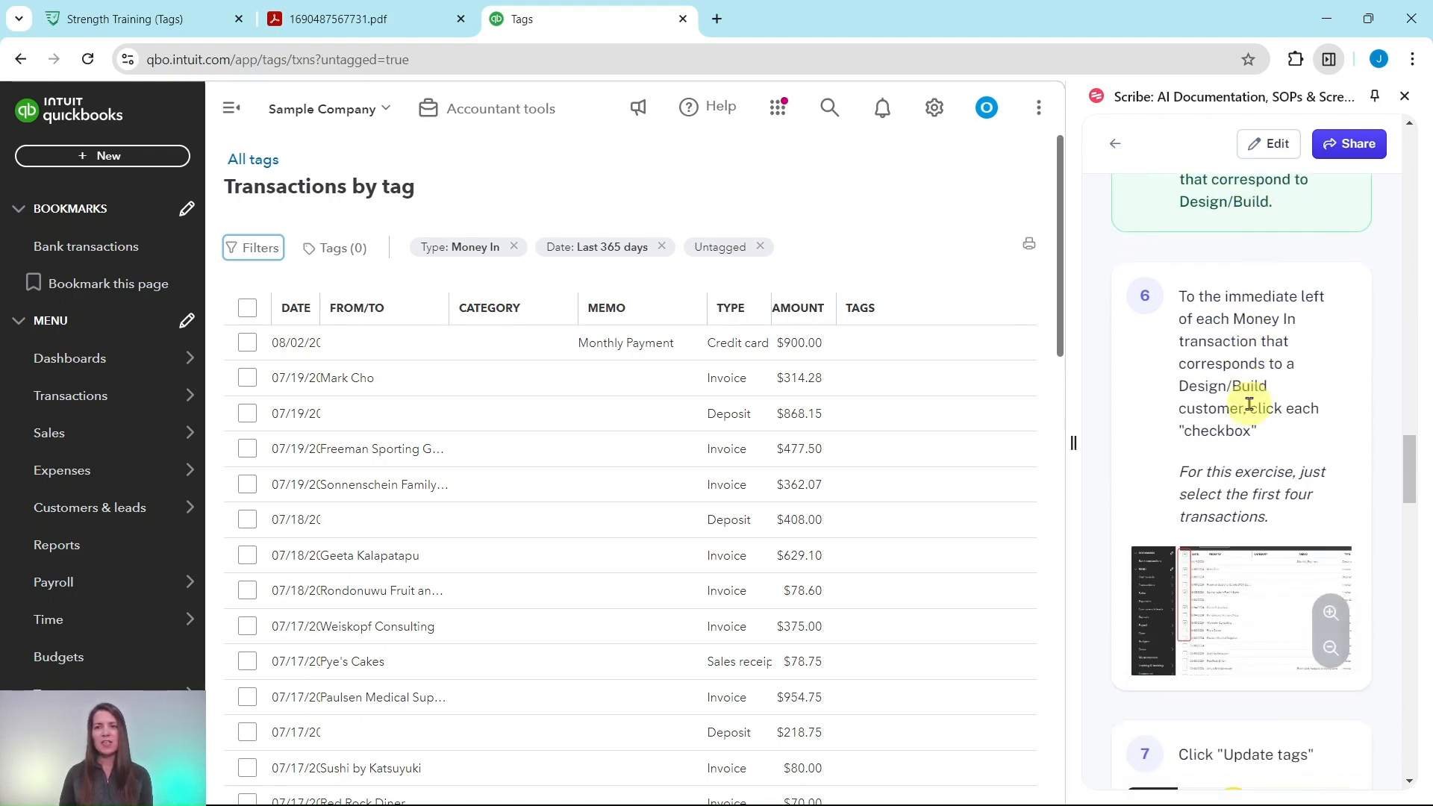
{"action": "scroll", "coordinate": [1245, 403], "scroll_direction": "up", "scroll_amount": 1}
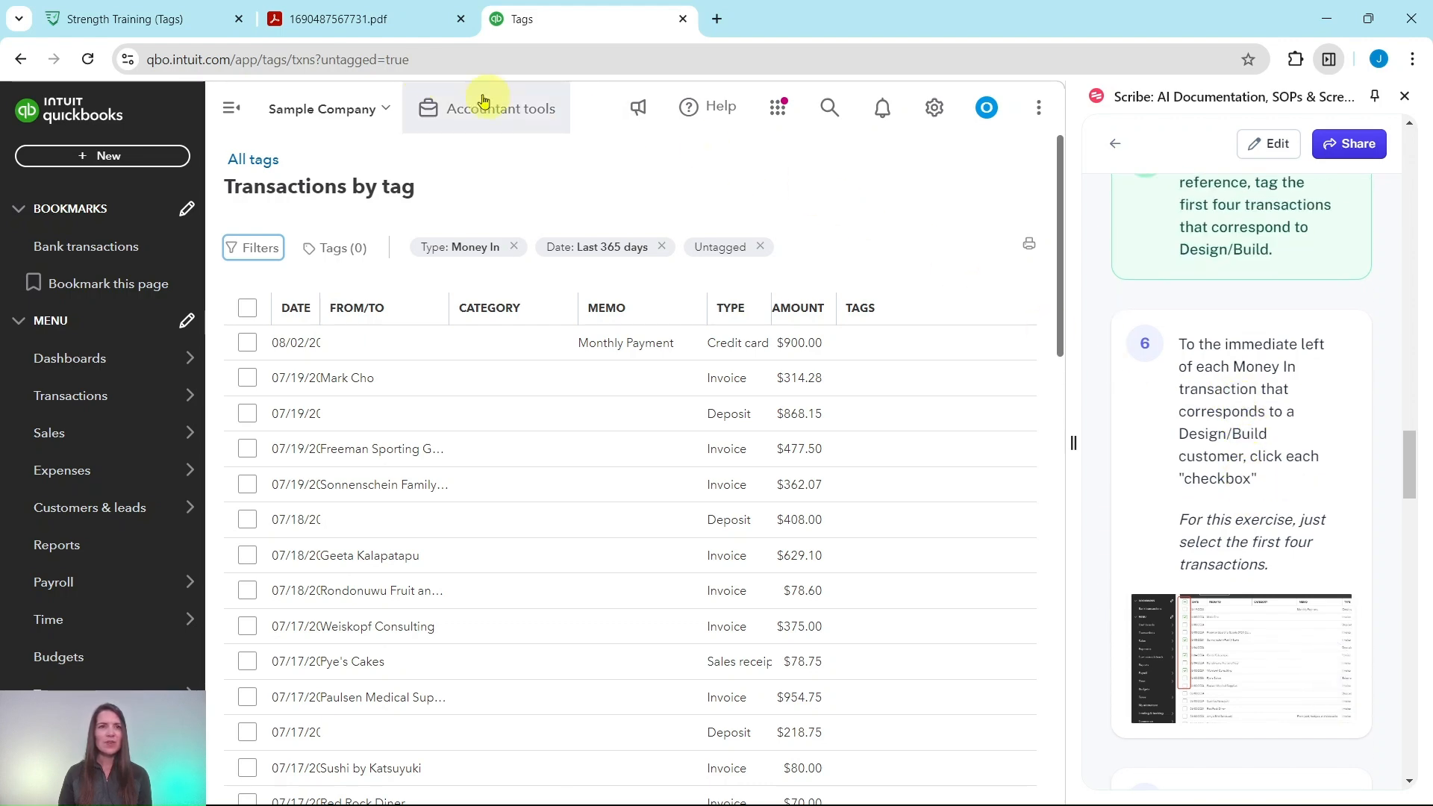
{"action": "left_click", "coordinate": [376, 21]}
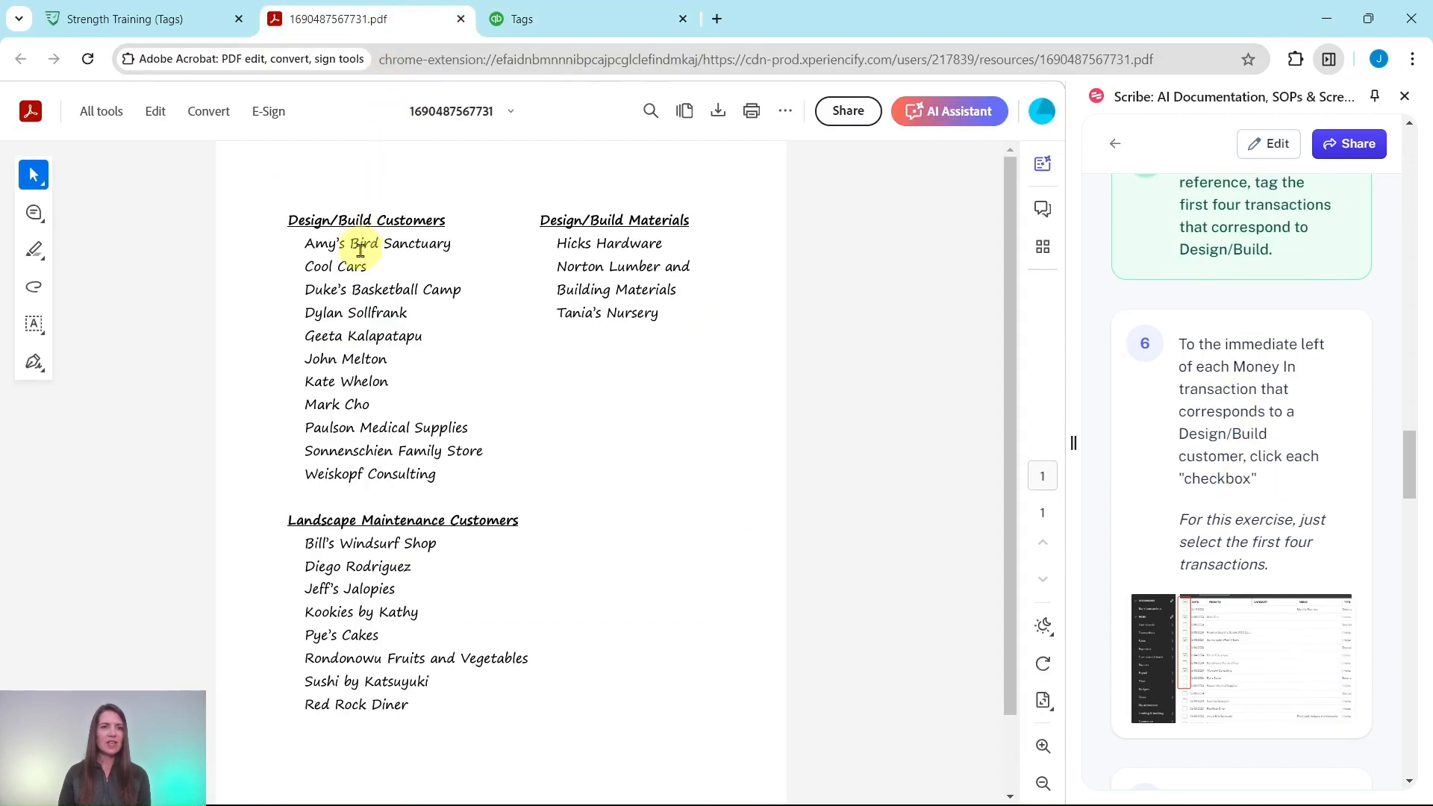
{"action": "left_click", "coordinate": [559, 21]}
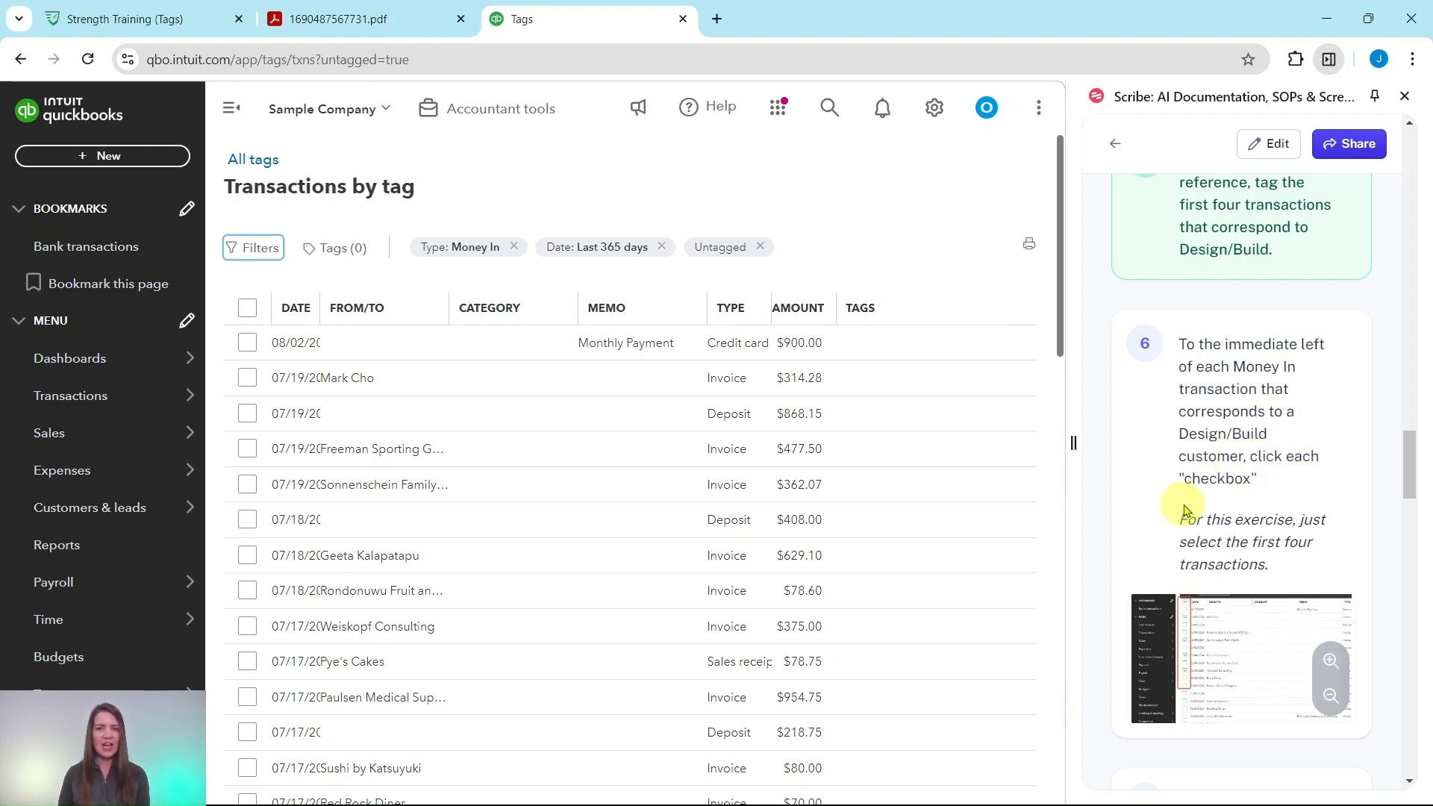
{"action": "scroll", "coordinate": [1256, 505], "scroll_direction": "down", "scroll_amount": 3}
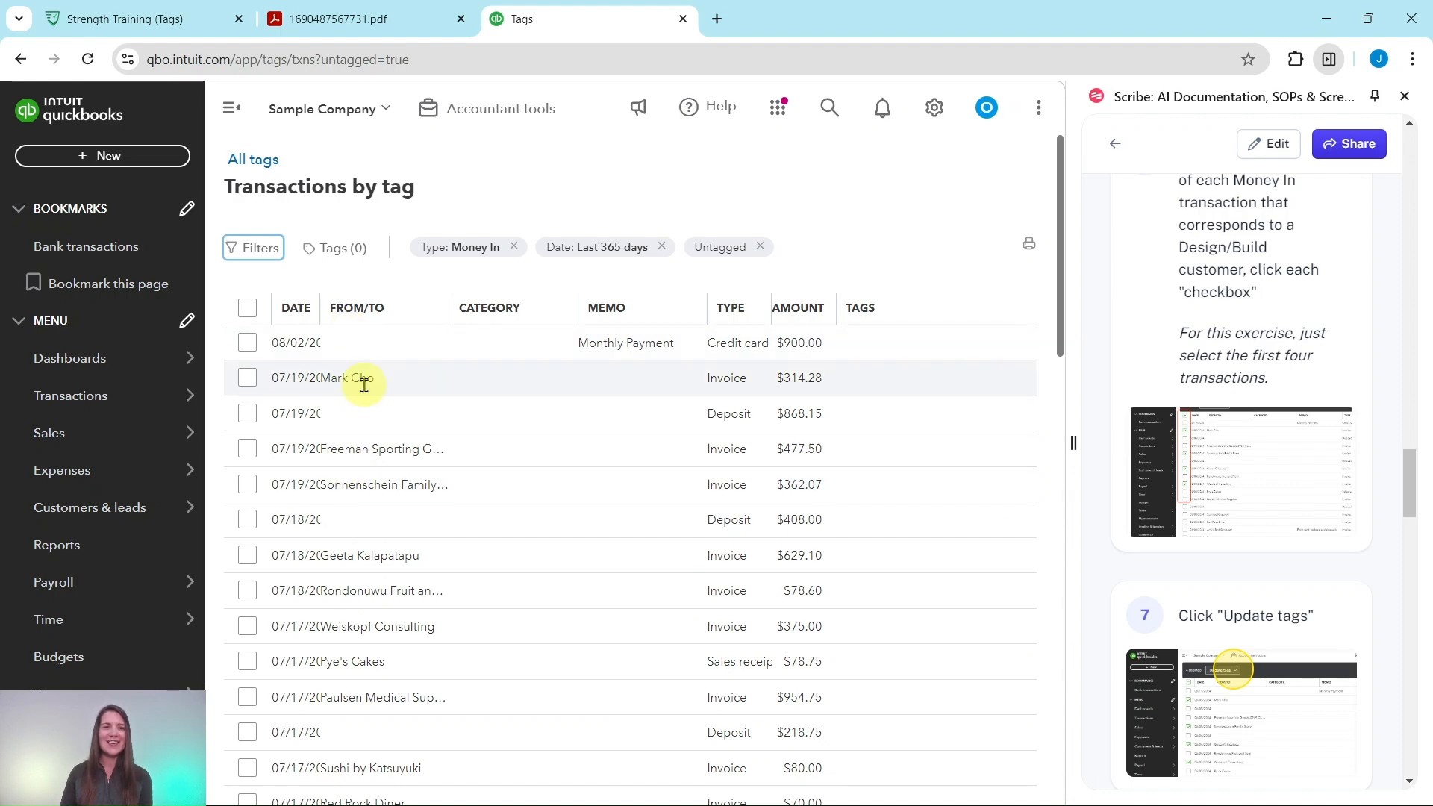
{"action": "left_click", "coordinate": [309, 20]}
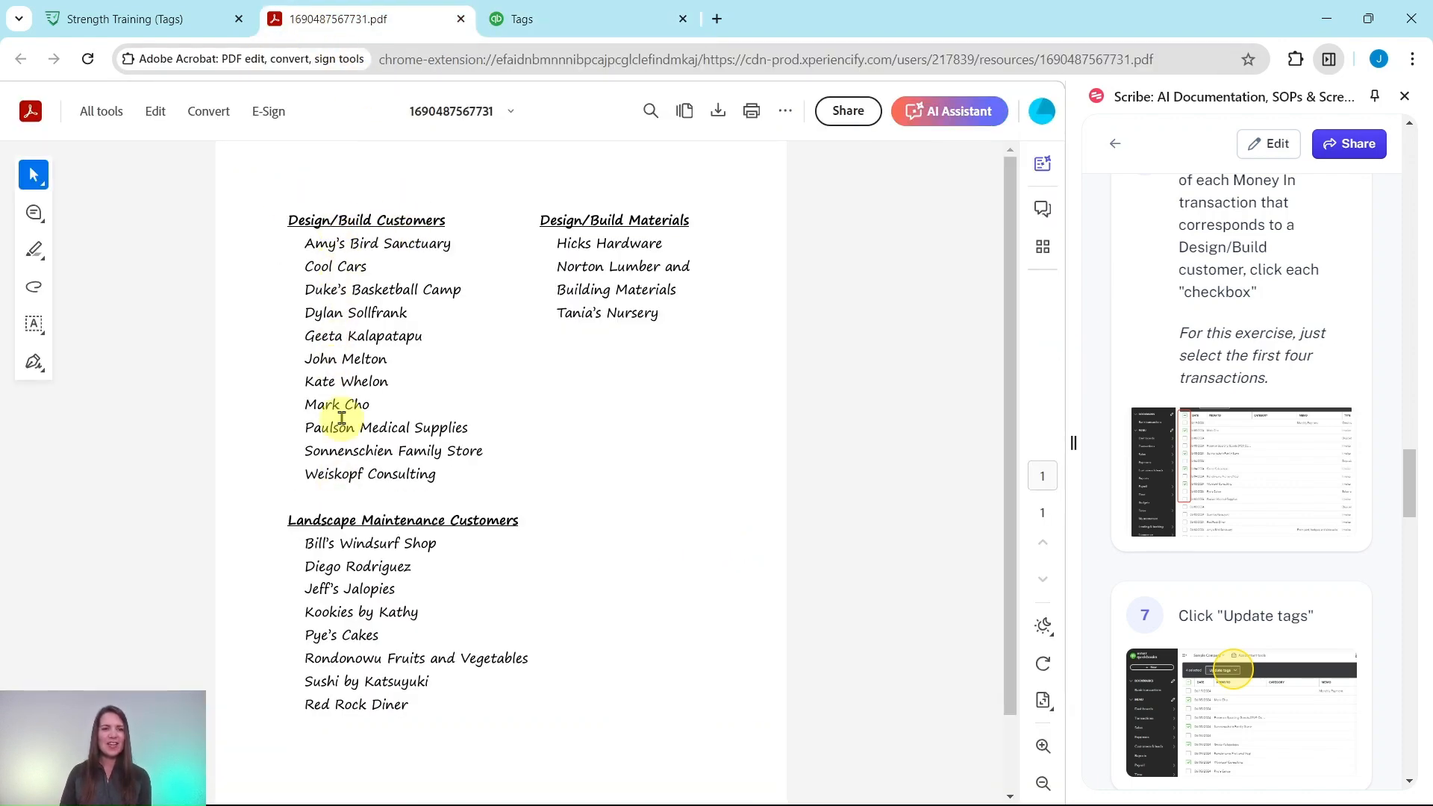
{"action": "left_click", "coordinate": [575, 19]}
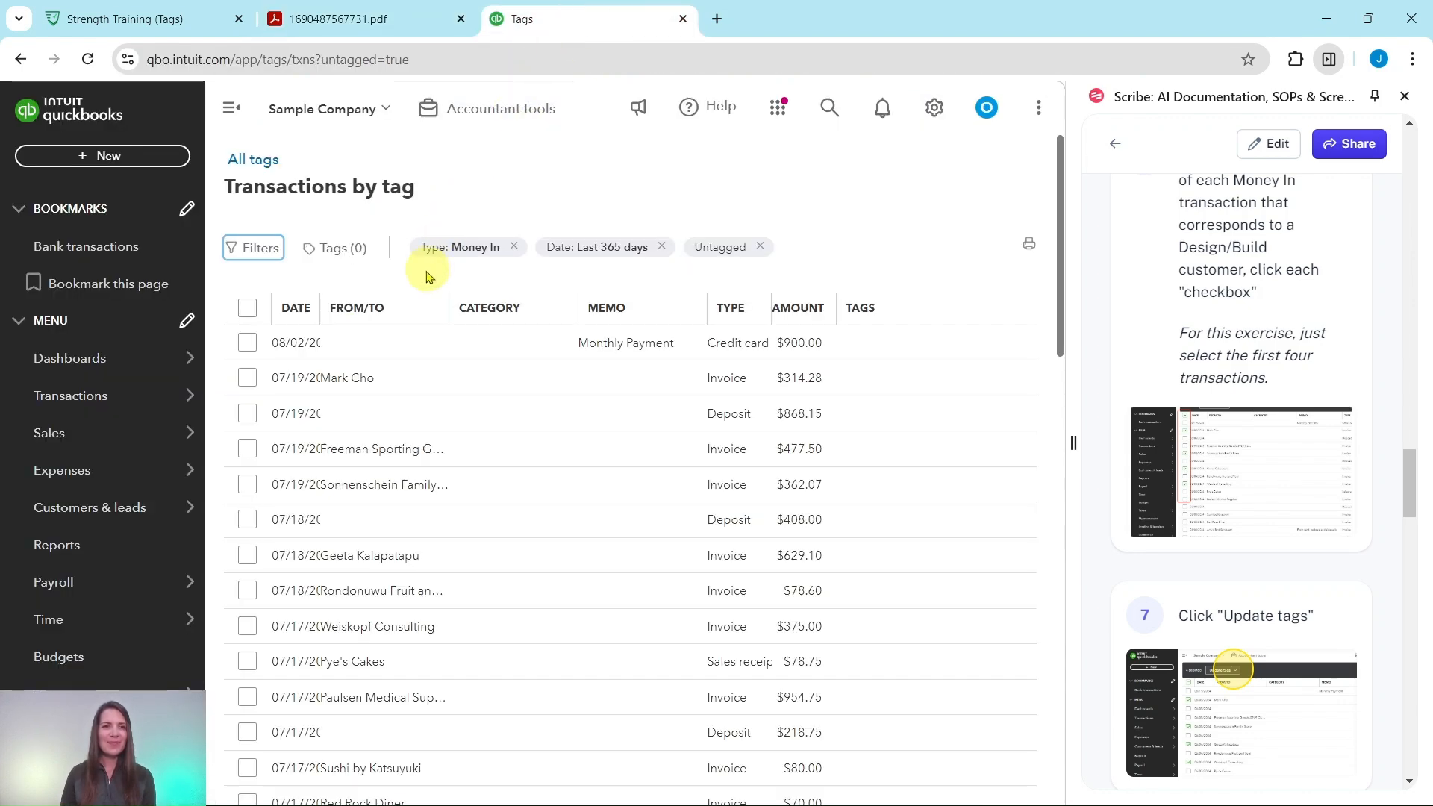
Check the Design/Build customers in the PDF list and select the matching $314.28 invoice among the Money In transactions.
{"action": "left_click", "coordinate": [323, 20]}
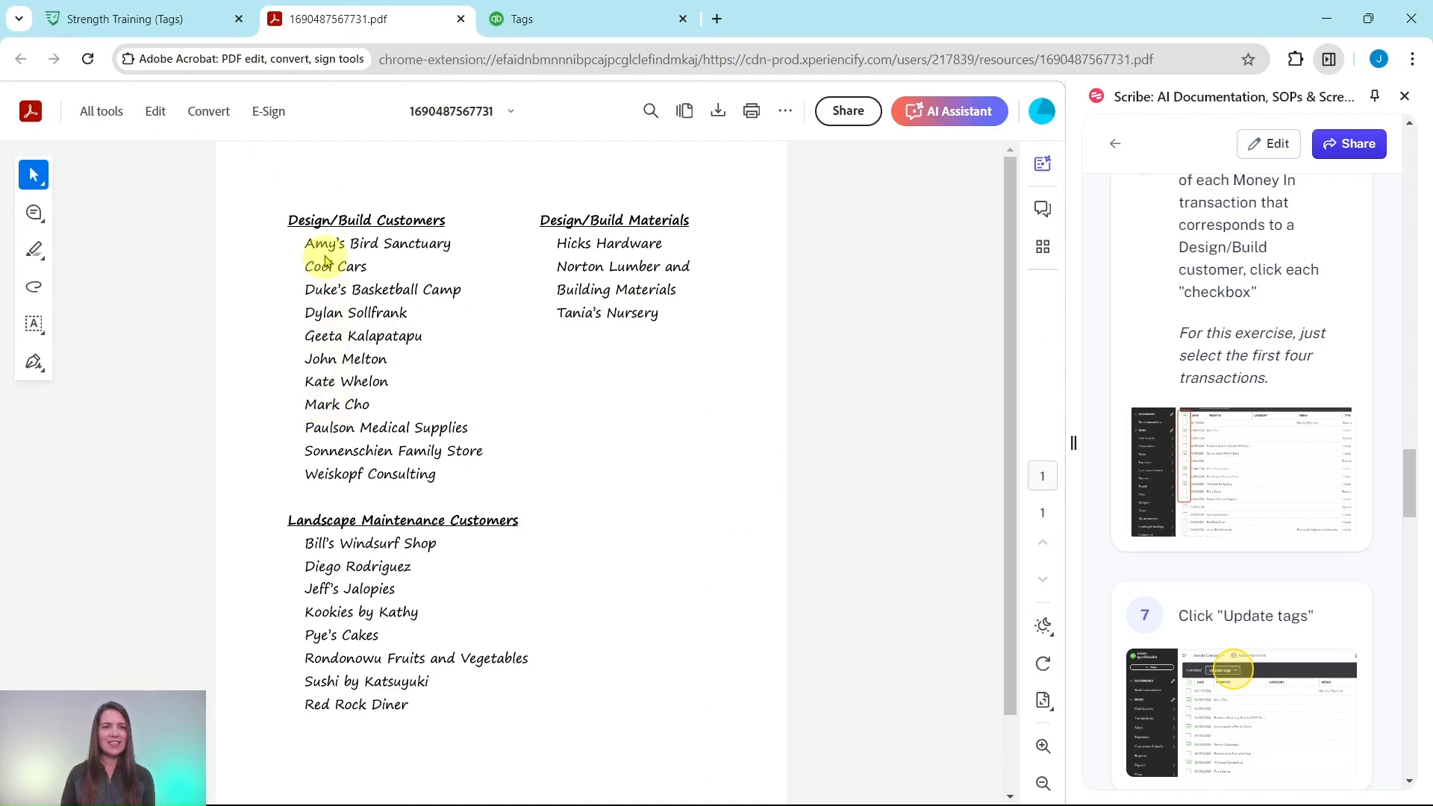
{"action": "left_click", "coordinate": [542, 20]}
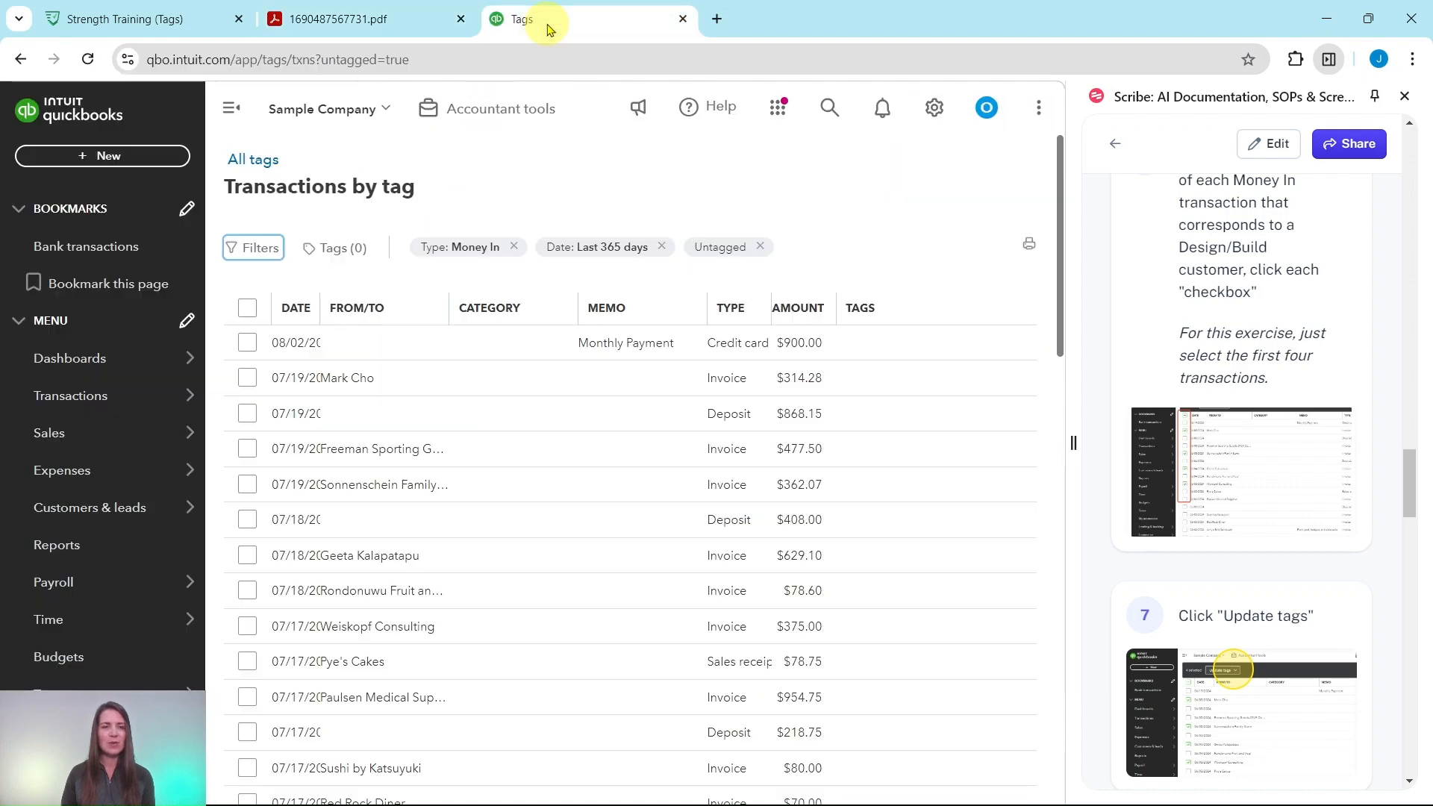
{"action": "left_click", "coordinate": [248, 379]}
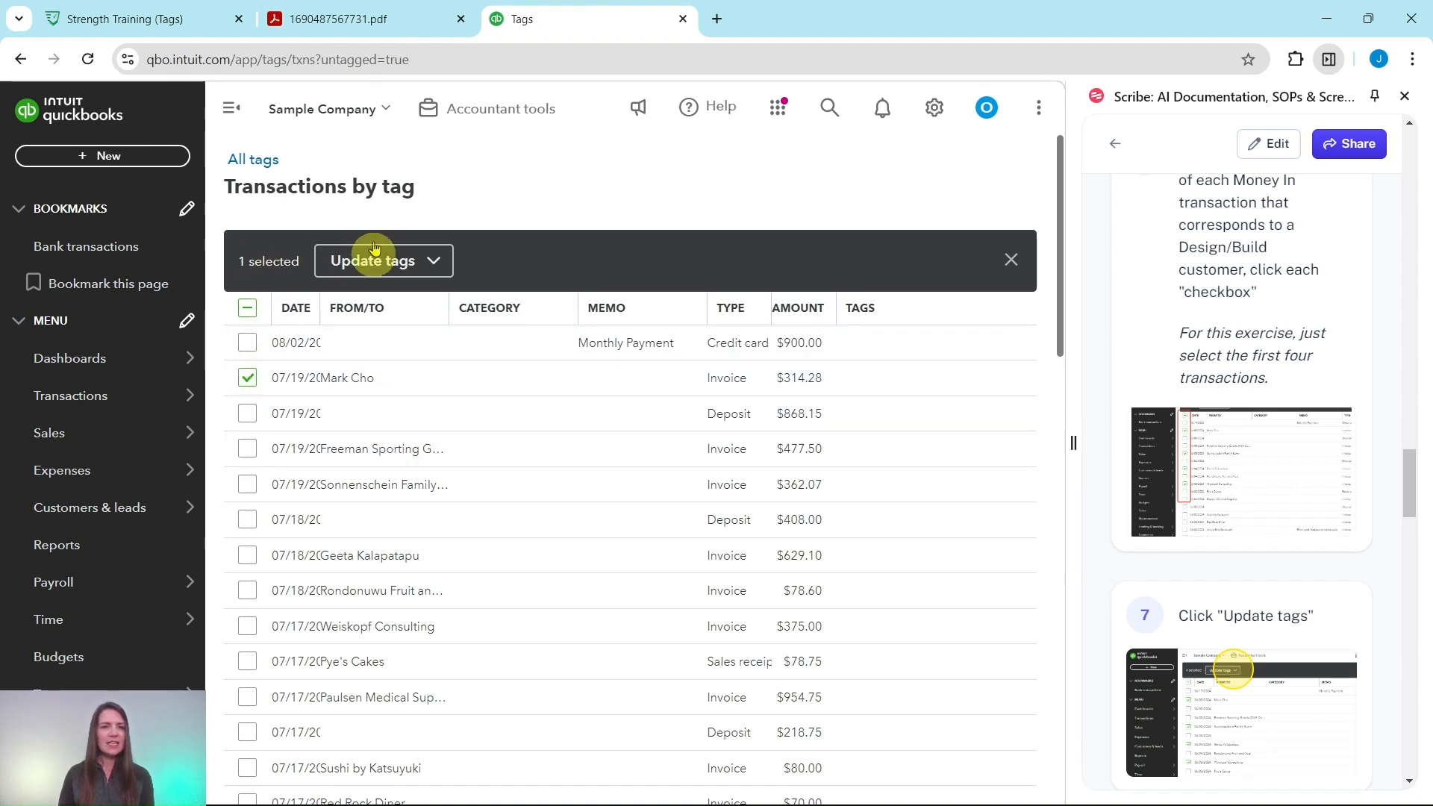
Compare the following transactions with the PDF list and add the Sonnenschein Family Store invoice to the selection.
{"action": "left_click", "coordinate": [377, 20]}
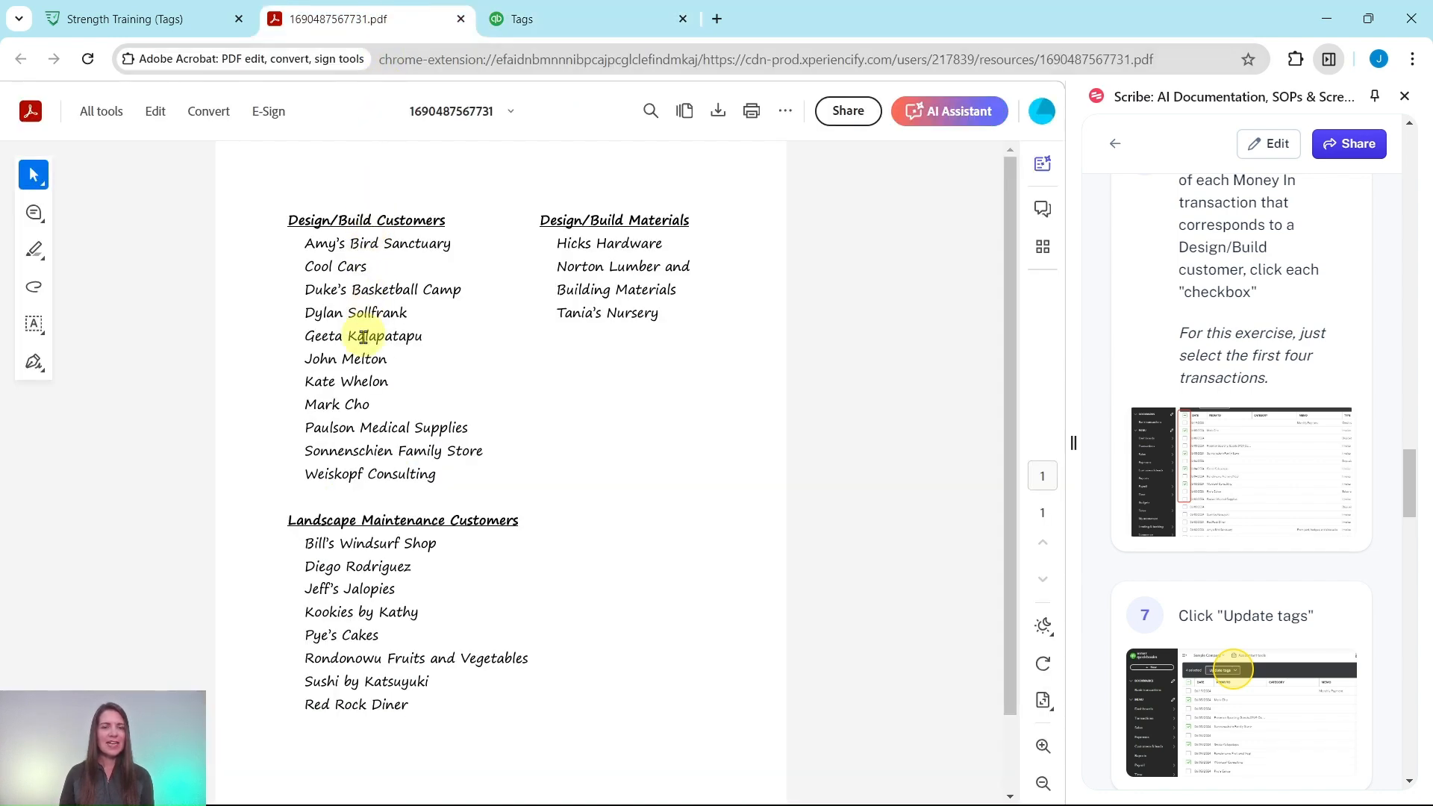
{"action": "left_click", "coordinate": [559, 21]}
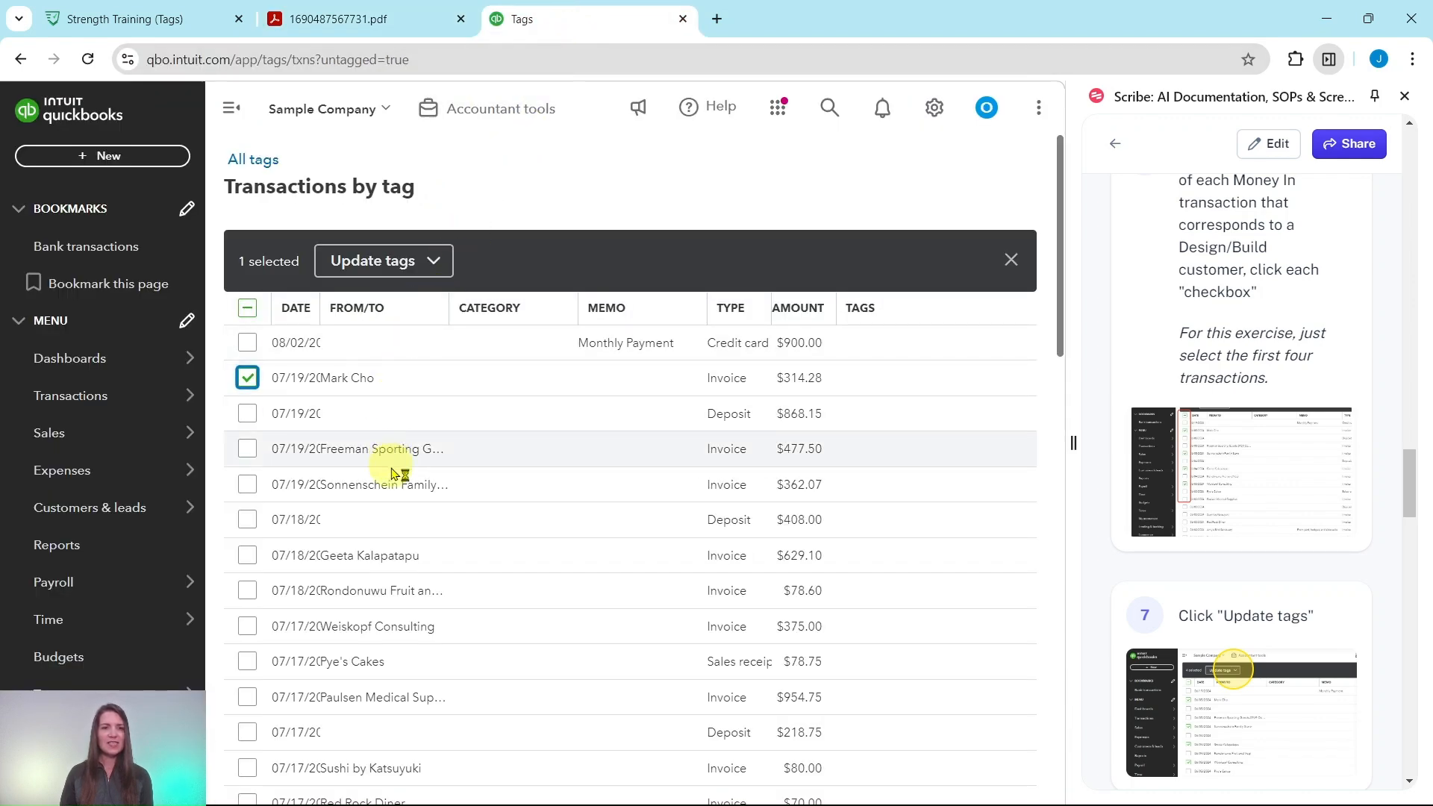
{"action": "left_click", "coordinate": [358, 30]}
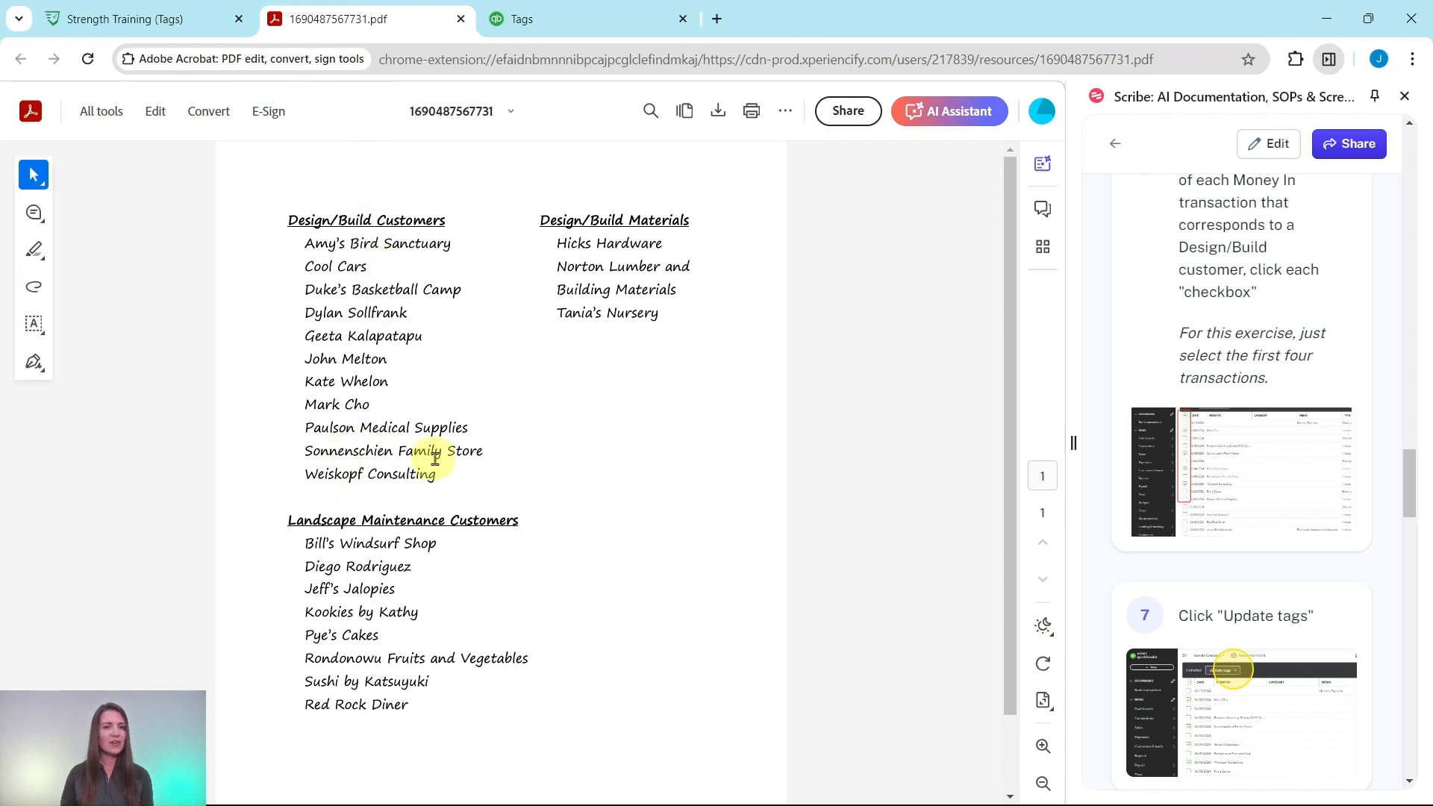
{"action": "left_click", "coordinate": [535, 27]}
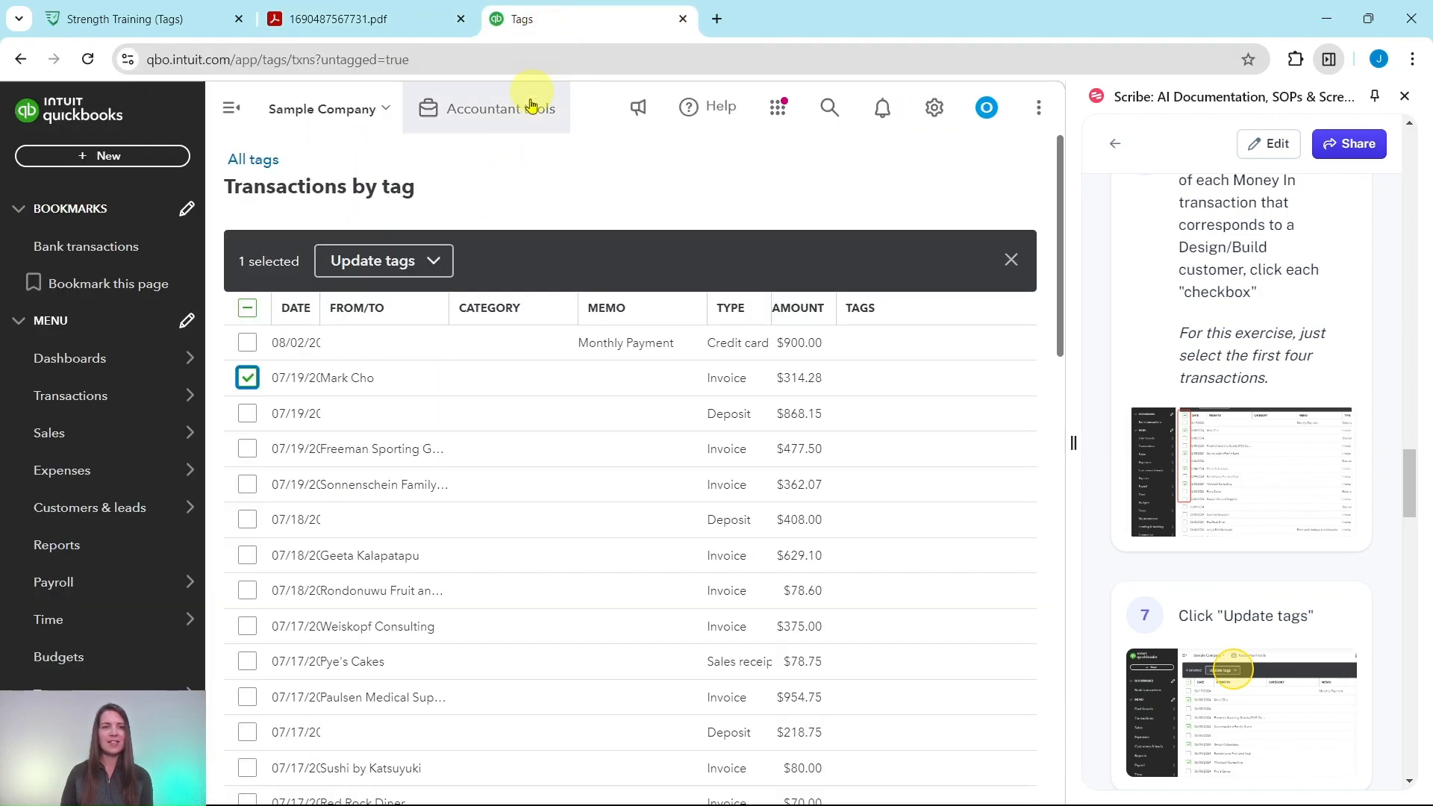
{"action": "left_click", "coordinate": [247, 484]}
Verify the next Design/Build customer against the PDF list and add the $629.10 invoice to the selection.
{"action": "scroll", "coordinate": [448, 442], "scroll_direction": "down", "scroll_amount": 2}
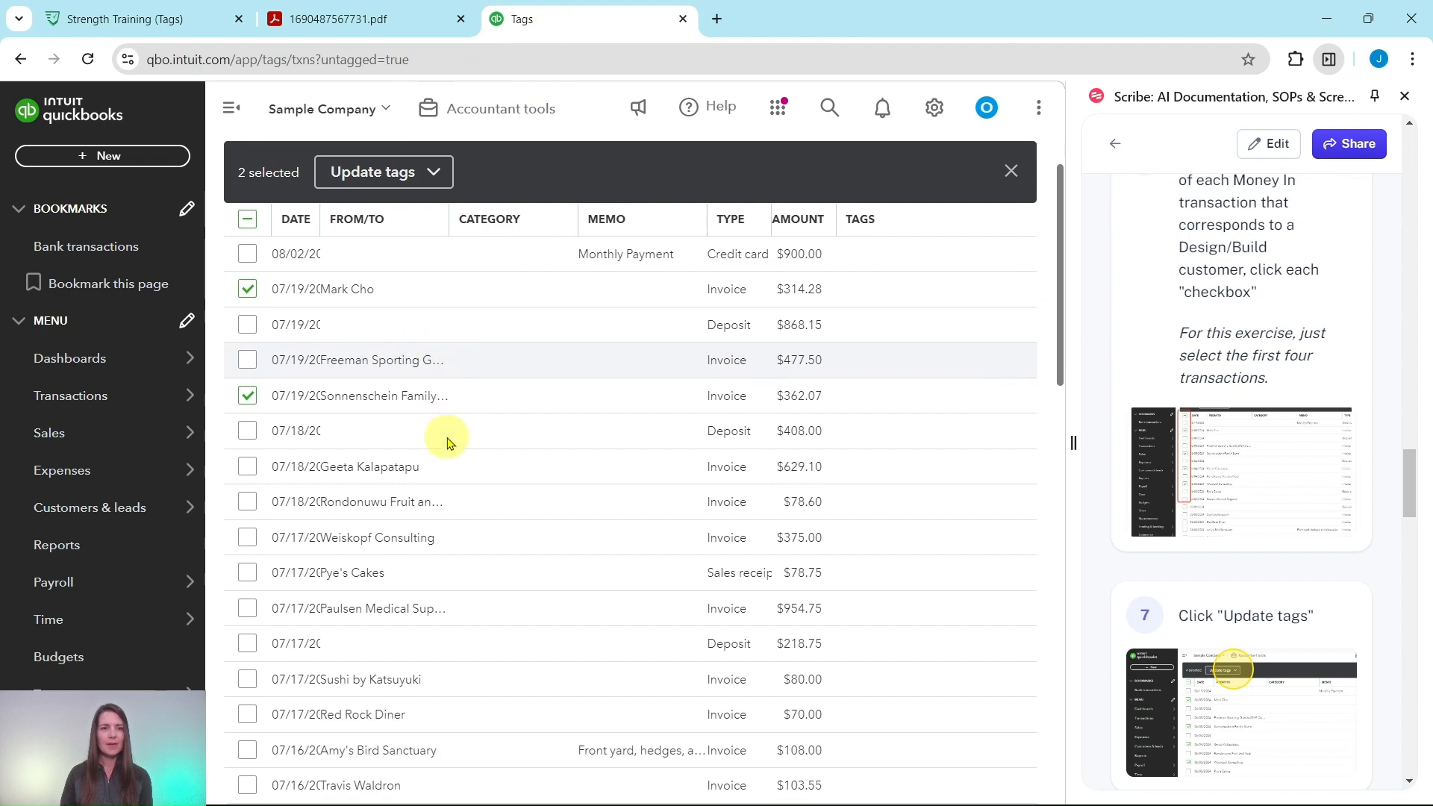
{"action": "scroll", "coordinate": [448, 440], "scroll_direction": "down", "scroll_amount": 2}
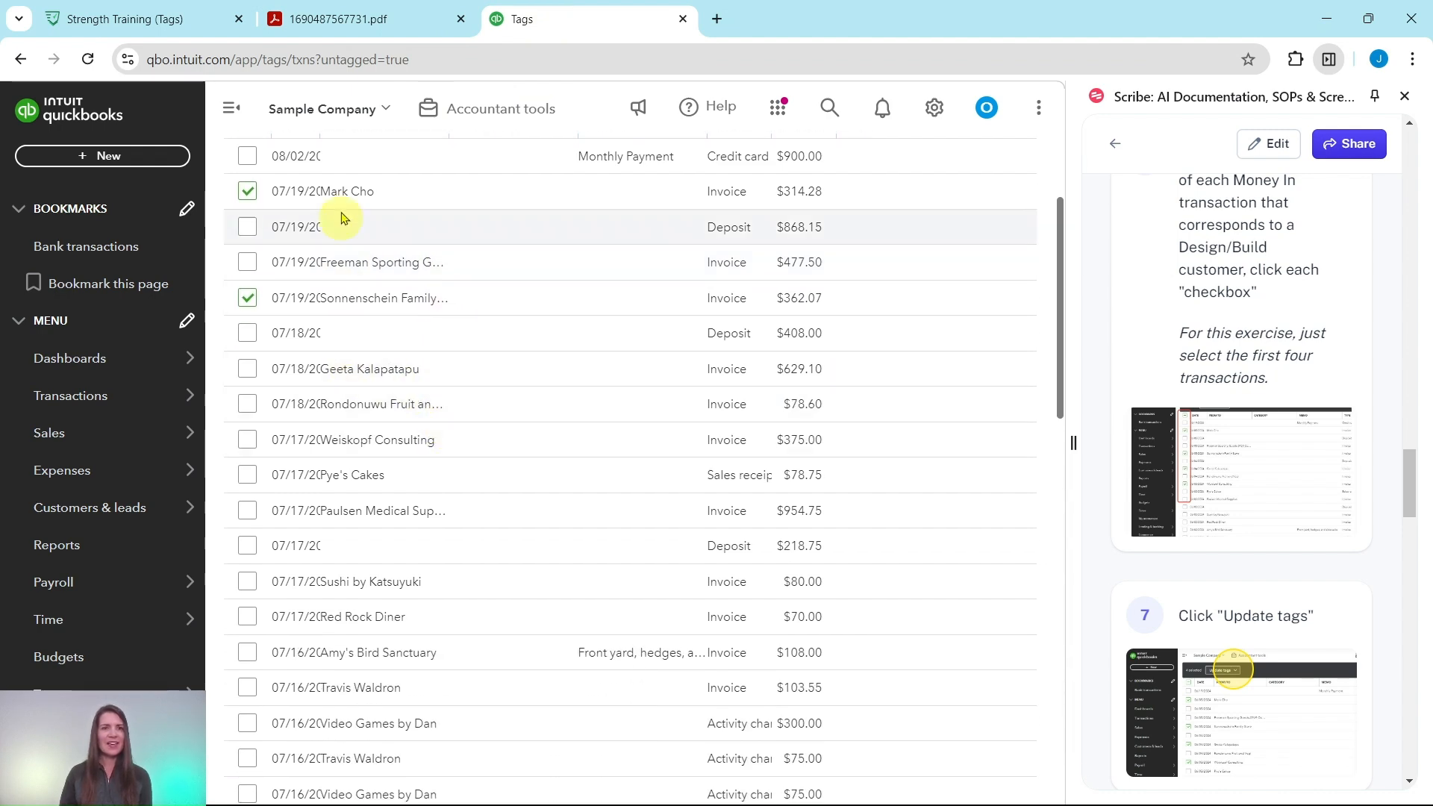
{"action": "left_click", "coordinate": [340, 23]}
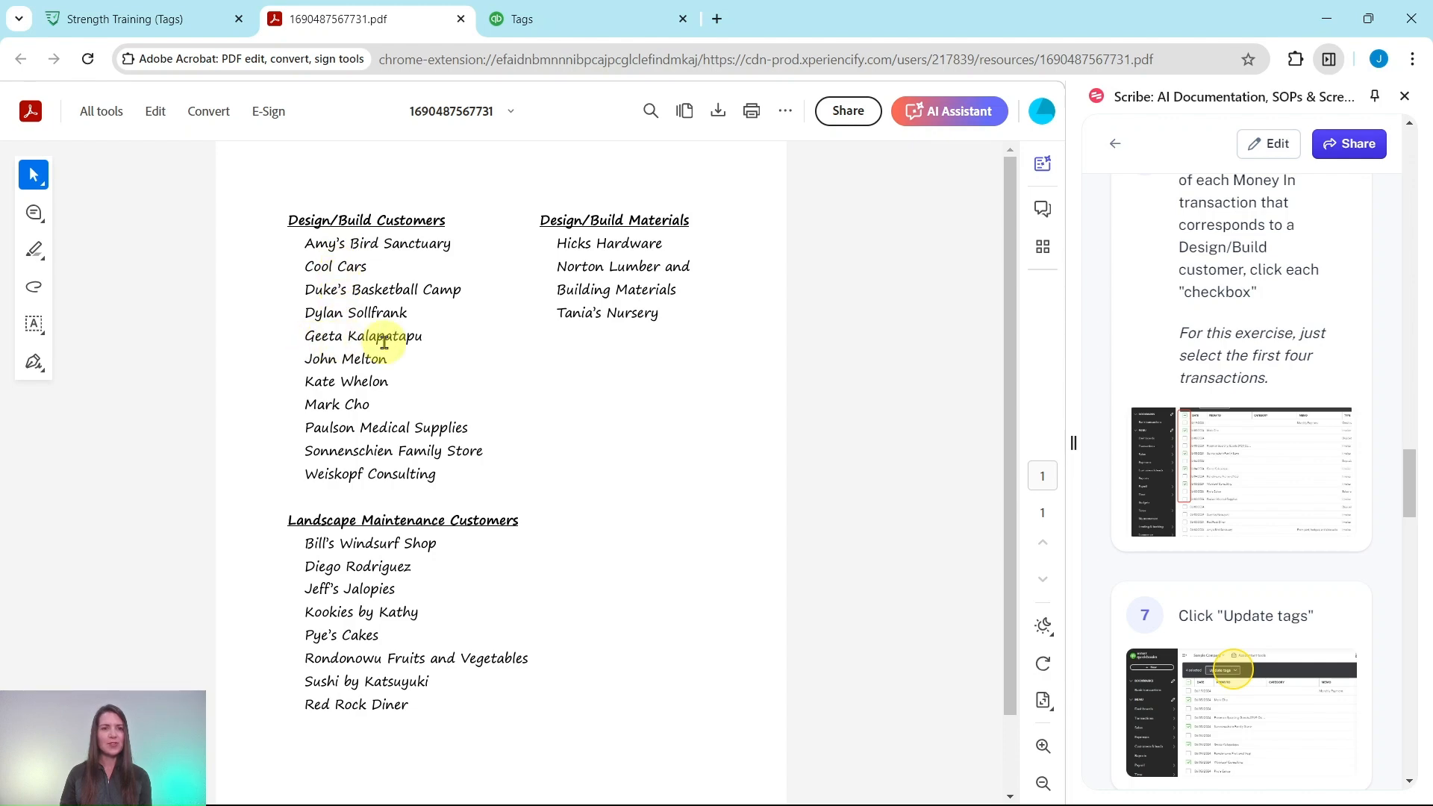
{"action": "left_click", "coordinate": [538, 27]}
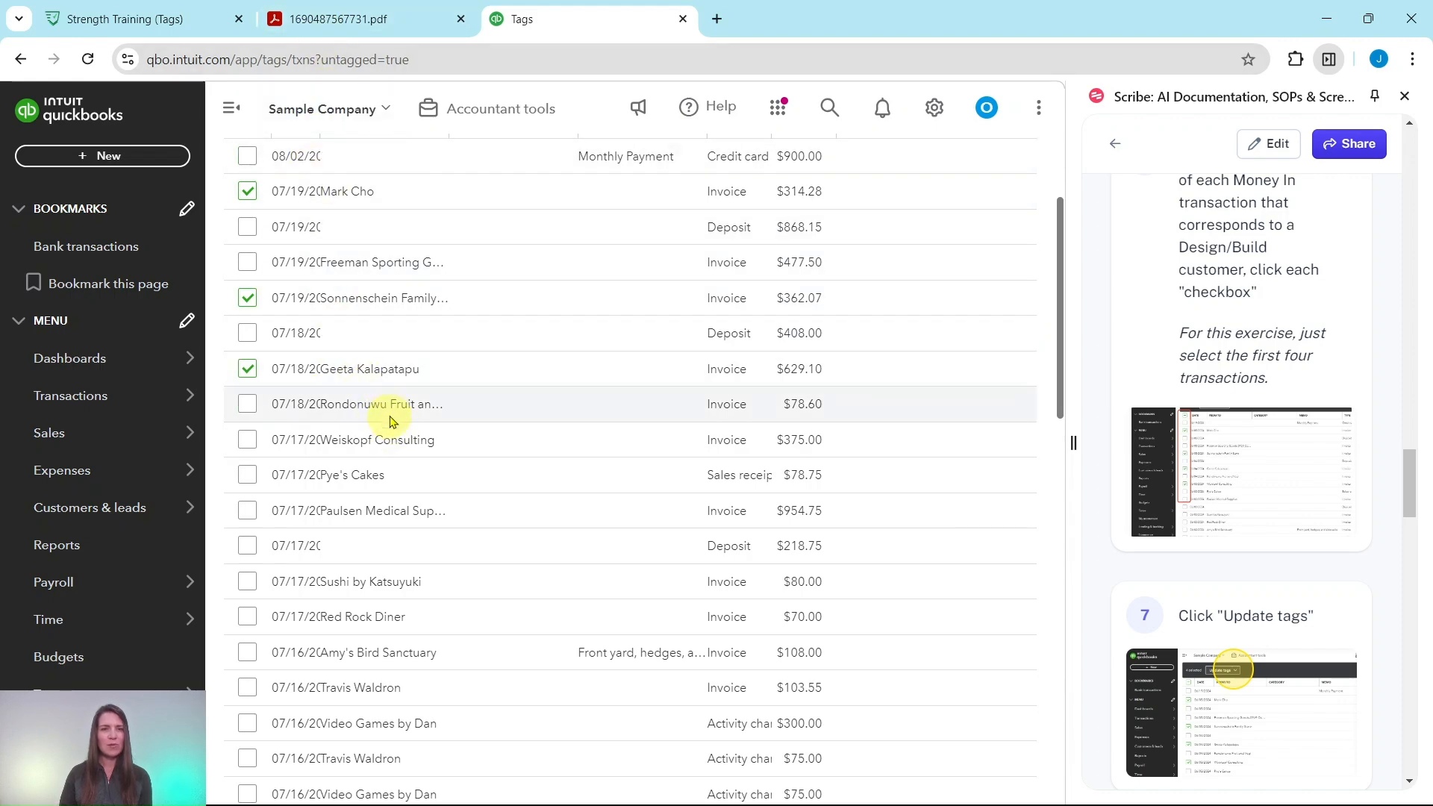
Check the remaining names against the Design/Build list and select the Weiskopf Consulting invoice as the fourth transaction.
{"action": "left_click", "coordinate": [385, 26]}
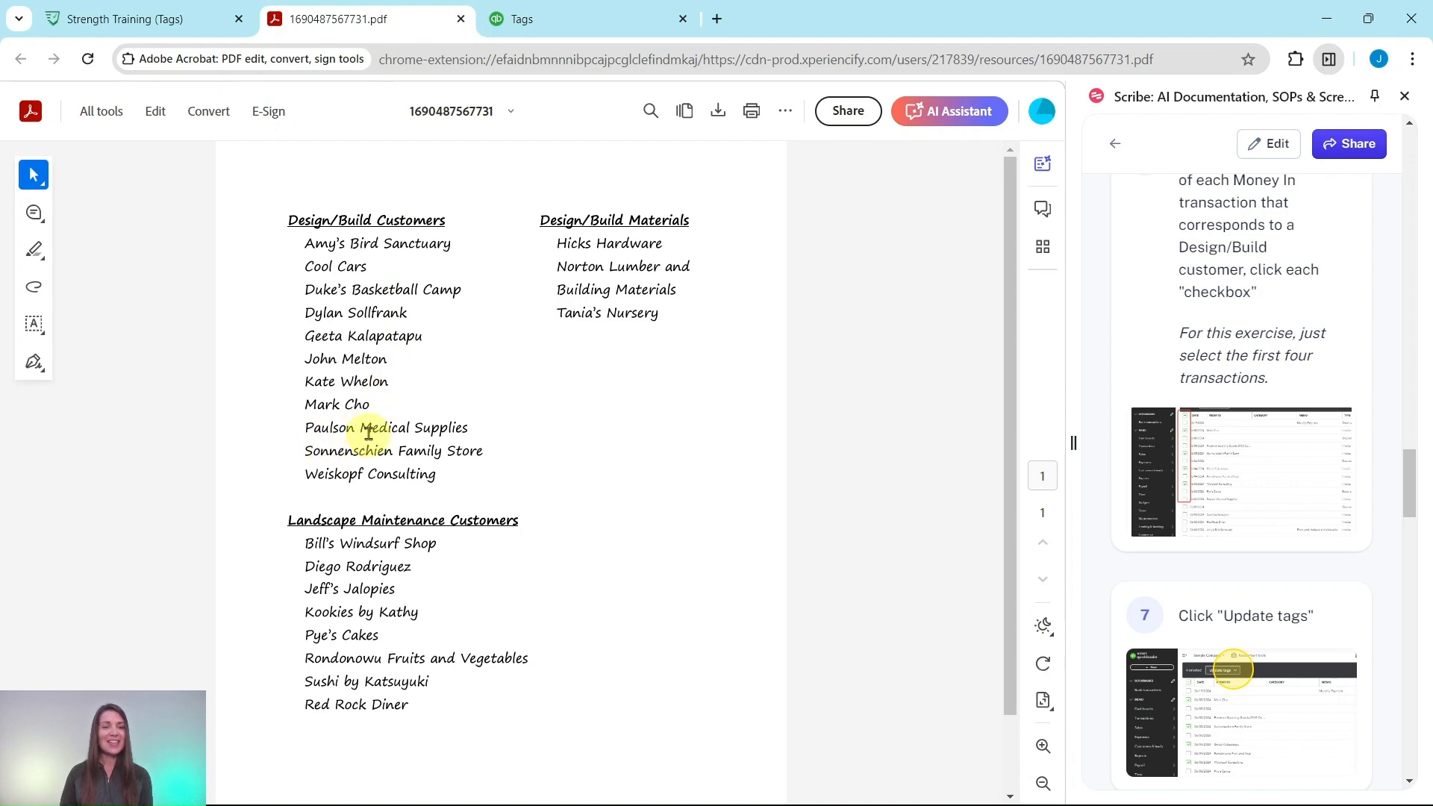
{"action": "left_click", "coordinate": [552, 29]}
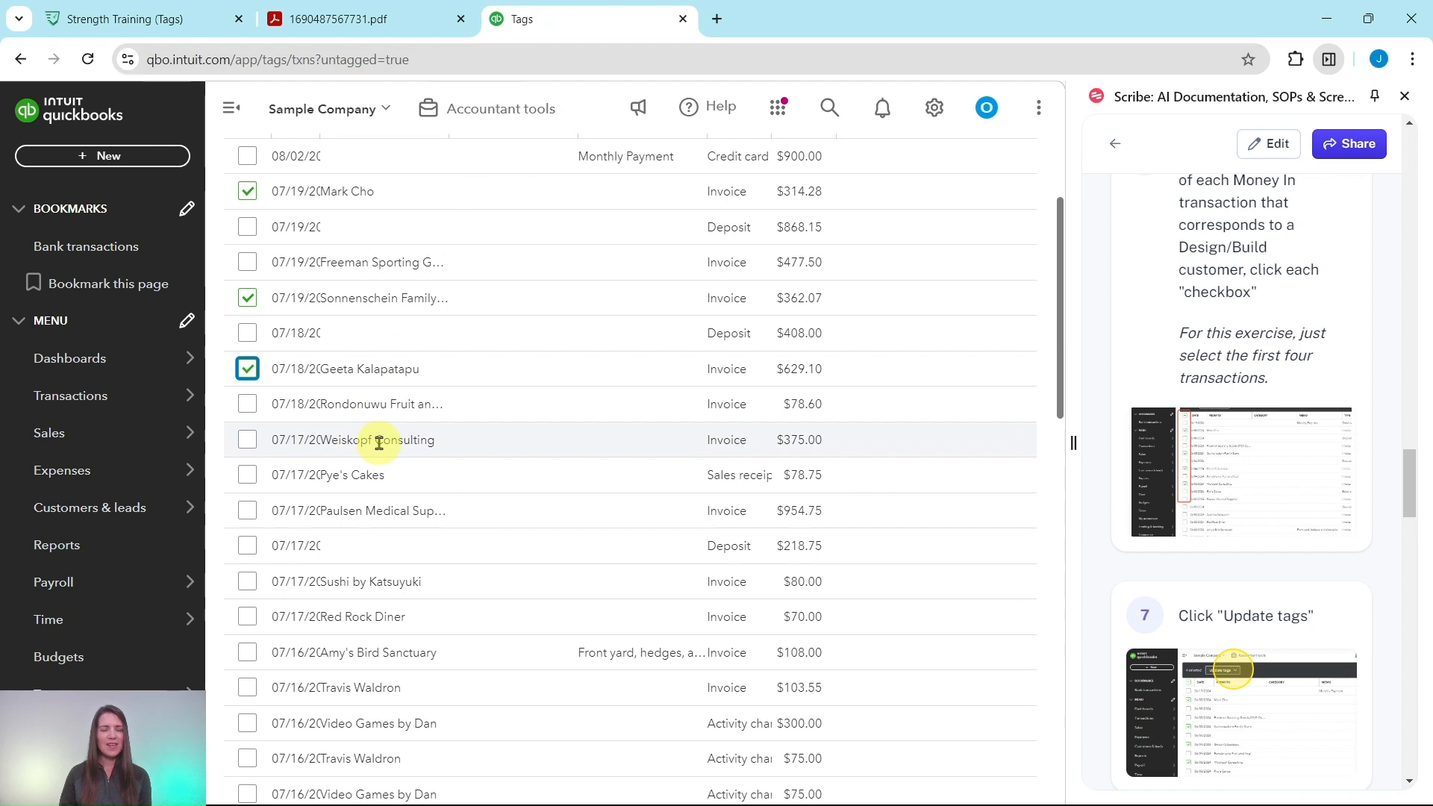
{"action": "left_click", "coordinate": [320, 21]}
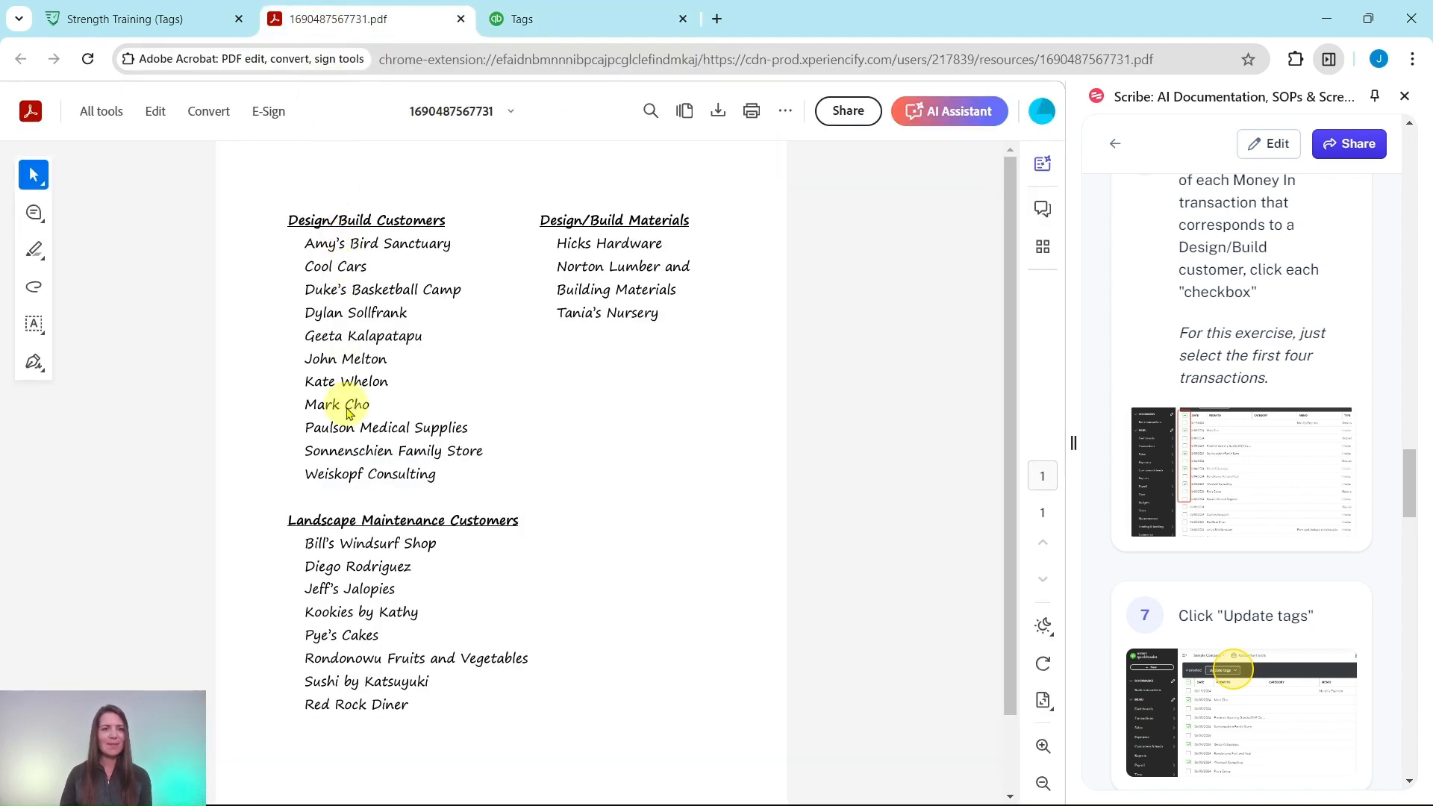
{"action": "left_click", "coordinate": [541, 26]}
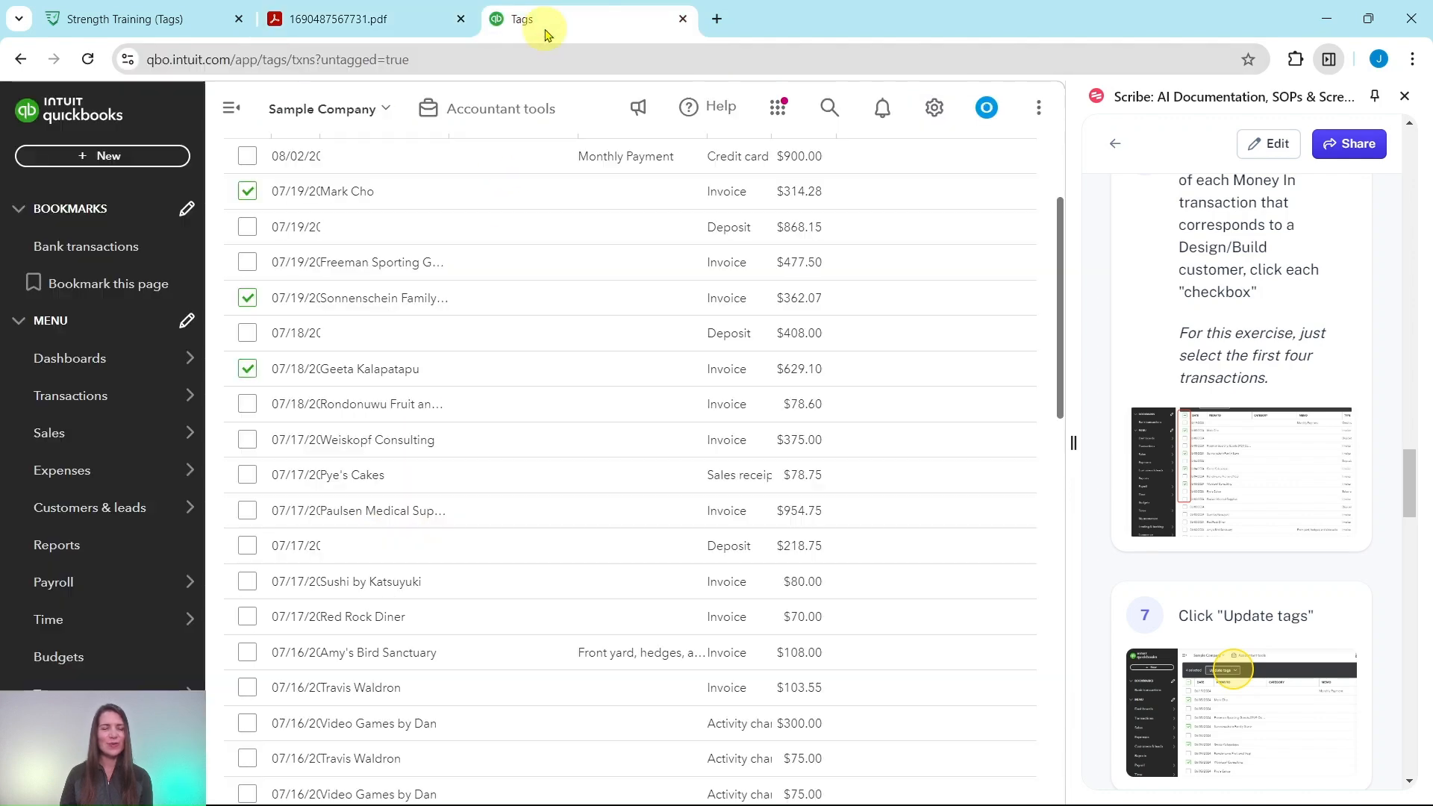
{"action": "left_click", "coordinate": [247, 442]}
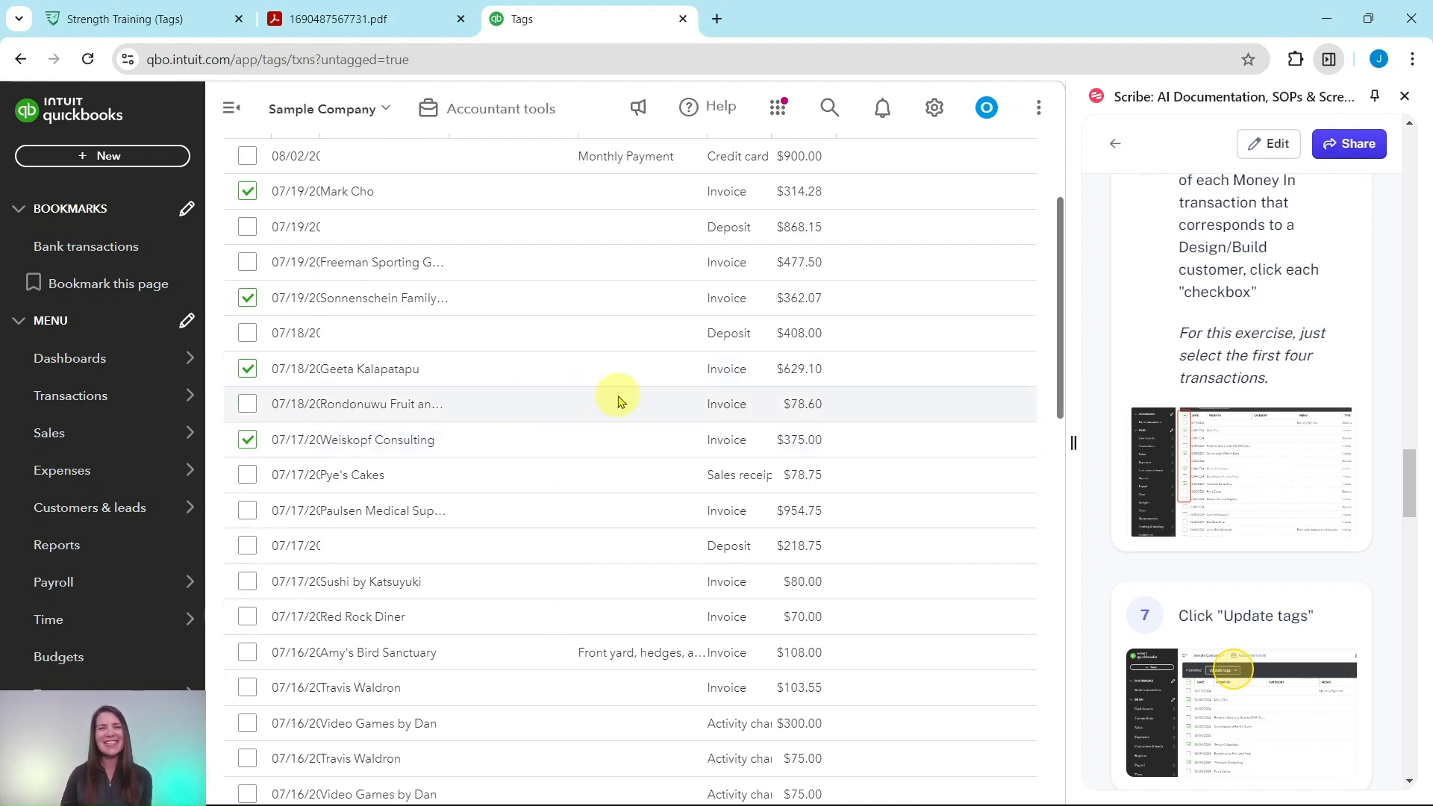
Add the Services tag Design/Build to the four selected invoices, following the guide, and apply it.
{"action": "left_click", "coordinate": [1332, 473]}
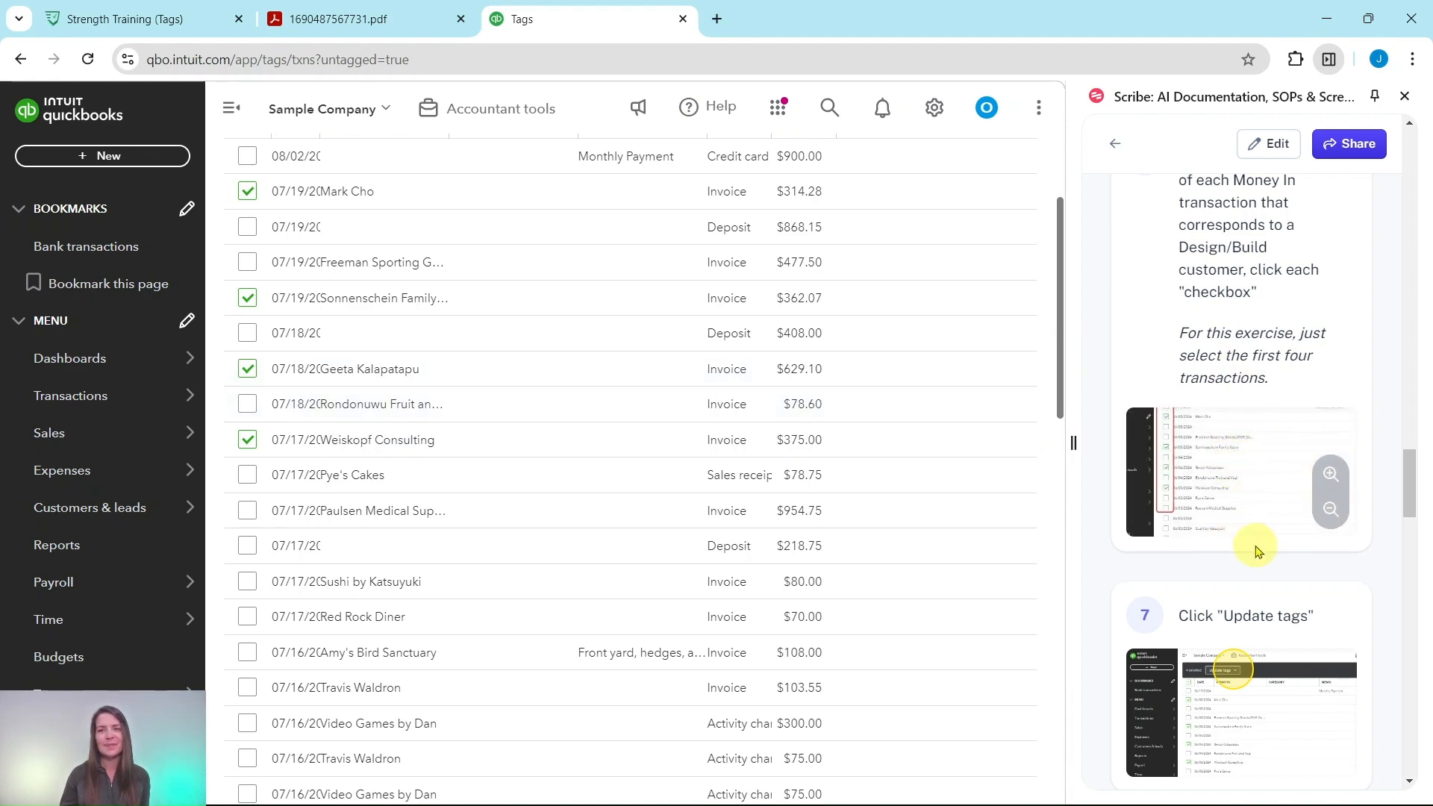
{"action": "scroll", "coordinate": [1253, 545], "scroll_direction": "down", "scroll_amount": 5}
{"action": "scroll", "coordinate": [707, 391], "scroll_direction": "up", "scroll_amount": 2}
{"action": "scroll", "coordinate": [707, 391], "scroll_direction": "up", "scroll_amount": 1}
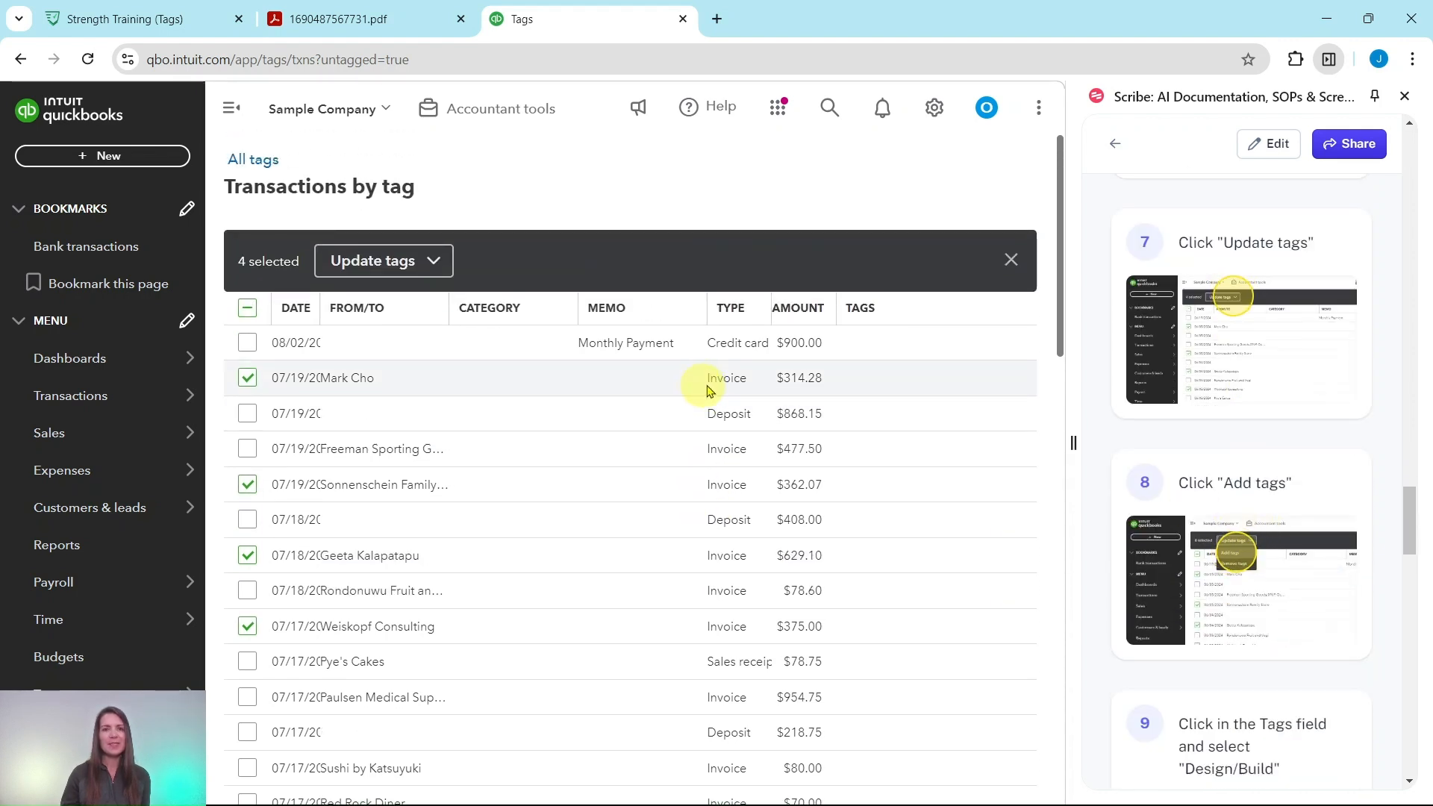
{"action": "left_click", "coordinate": [397, 263]}
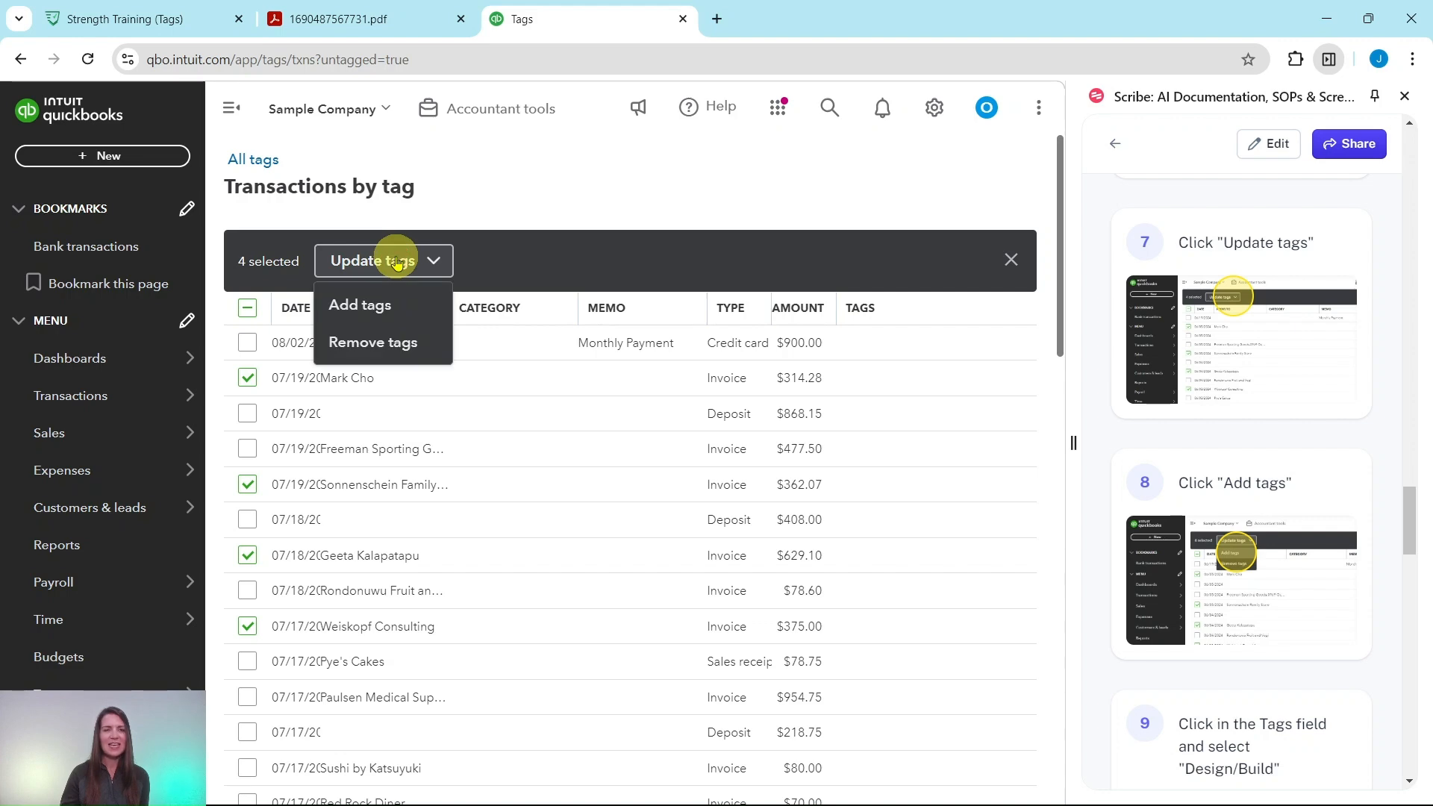
{"action": "left_click", "coordinate": [355, 306]}
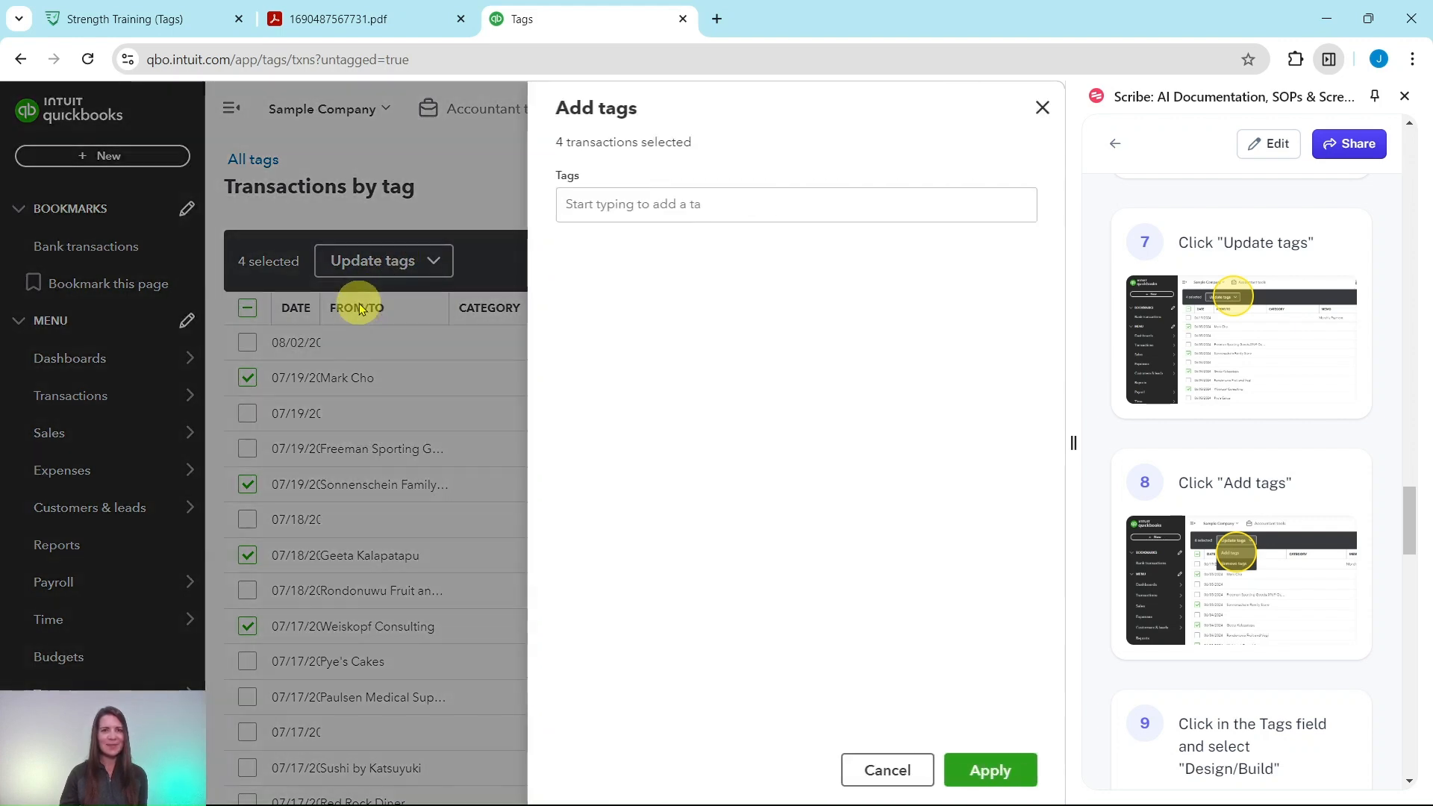
{"action": "scroll", "coordinate": [1280, 375], "scroll_direction": "down", "scroll_amount": 6}
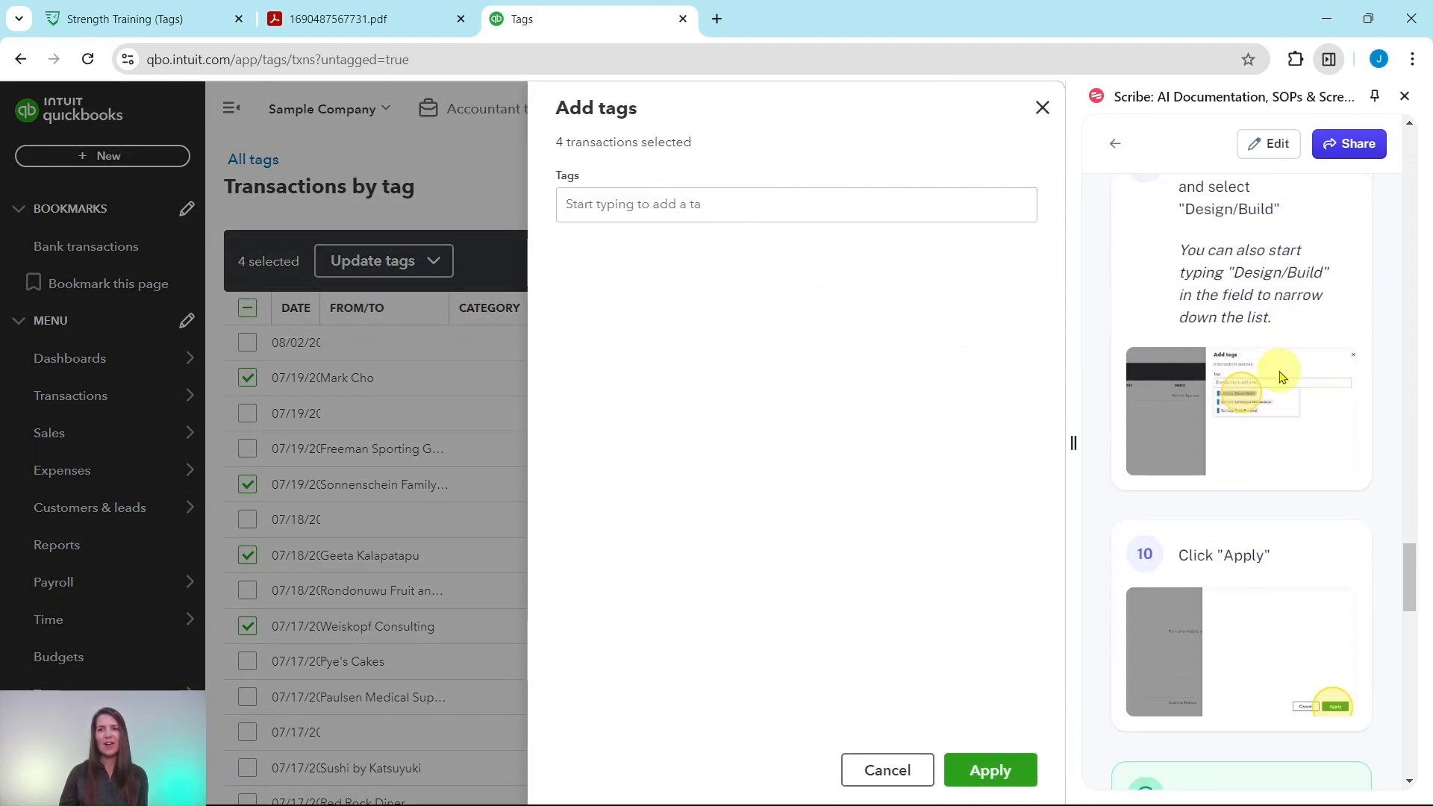
{"action": "scroll", "coordinate": [1280, 375], "scroll_direction": "up", "scroll_amount": 1}
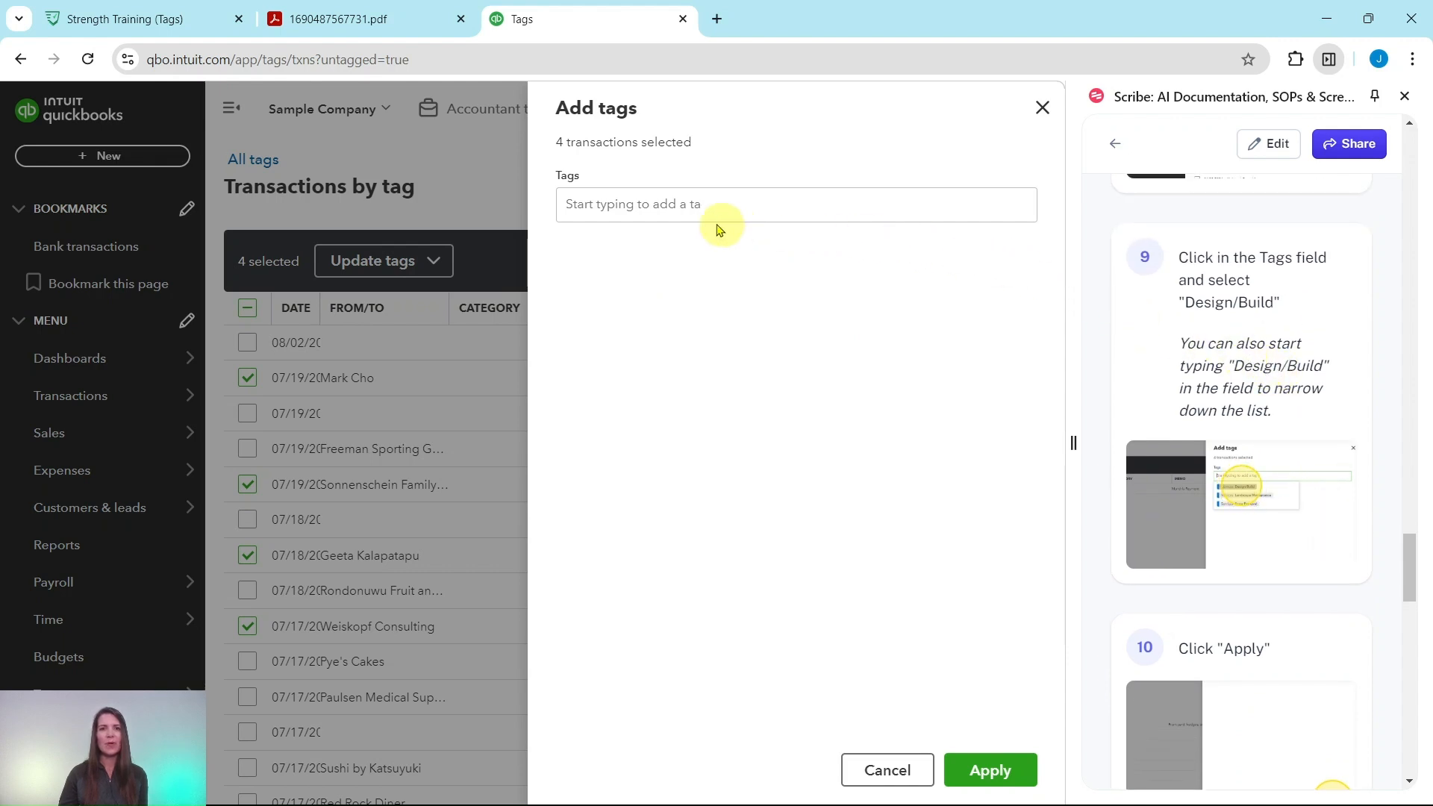
{"action": "left_click", "coordinate": [589, 208]}
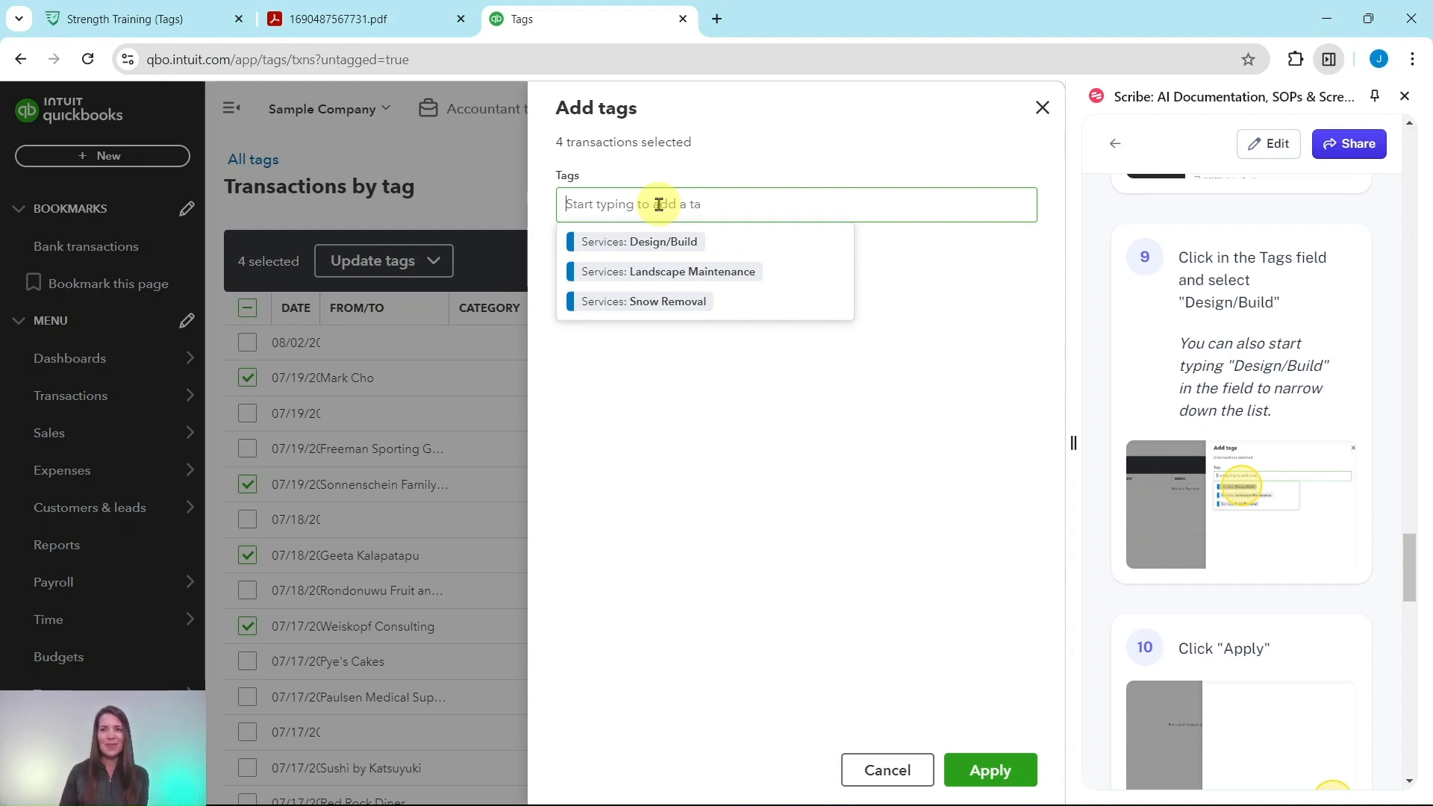
{"action": "left_click", "coordinate": [637, 246]}
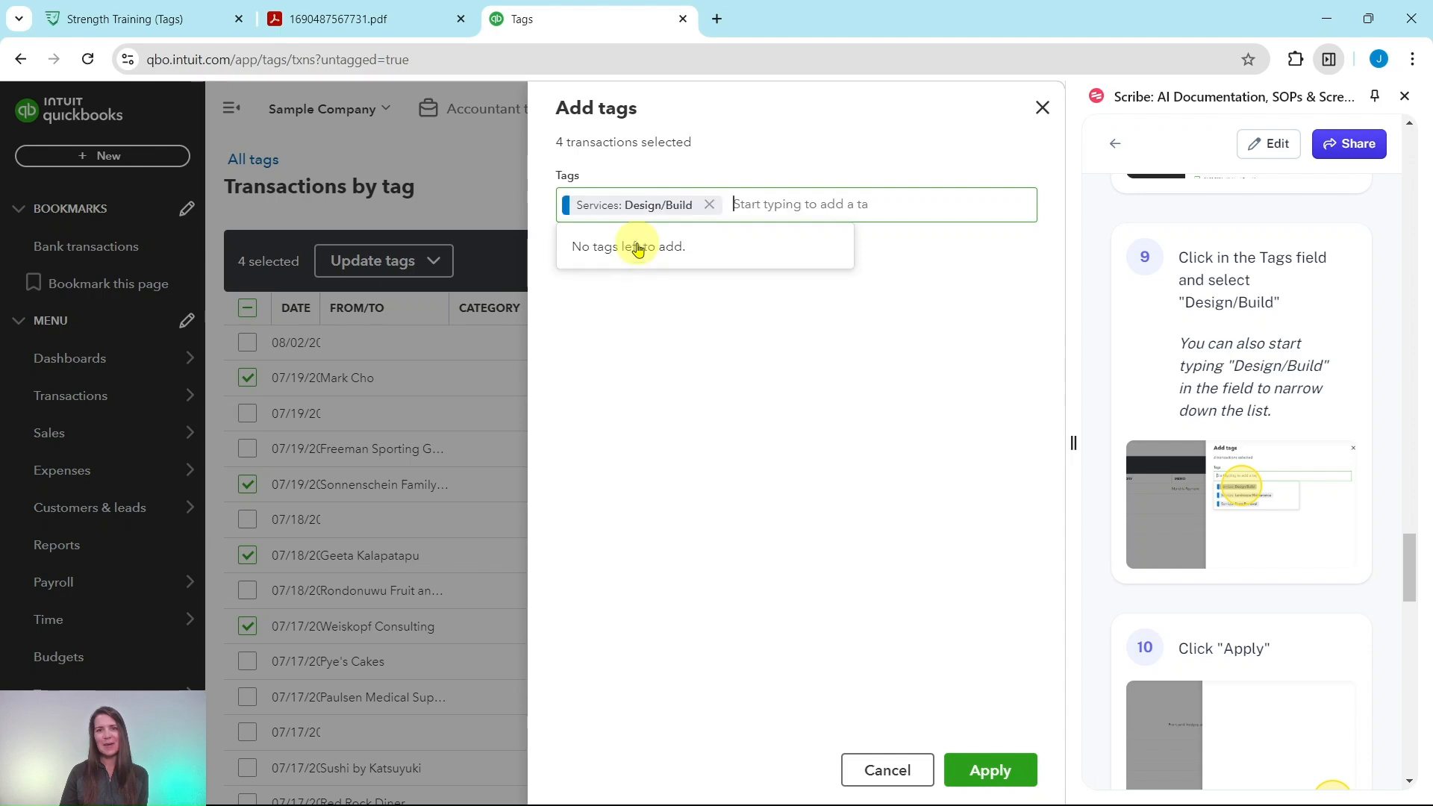
{"action": "left_click", "coordinate": [992, 771]}
Read the guide's instructions for tagging Landscape Maintenance transactions and review those customers in the PDF list.
{"action": "scroll", "coordinate": [1280, 582], "scroll_direction": "down", "scroll_amount": 8}
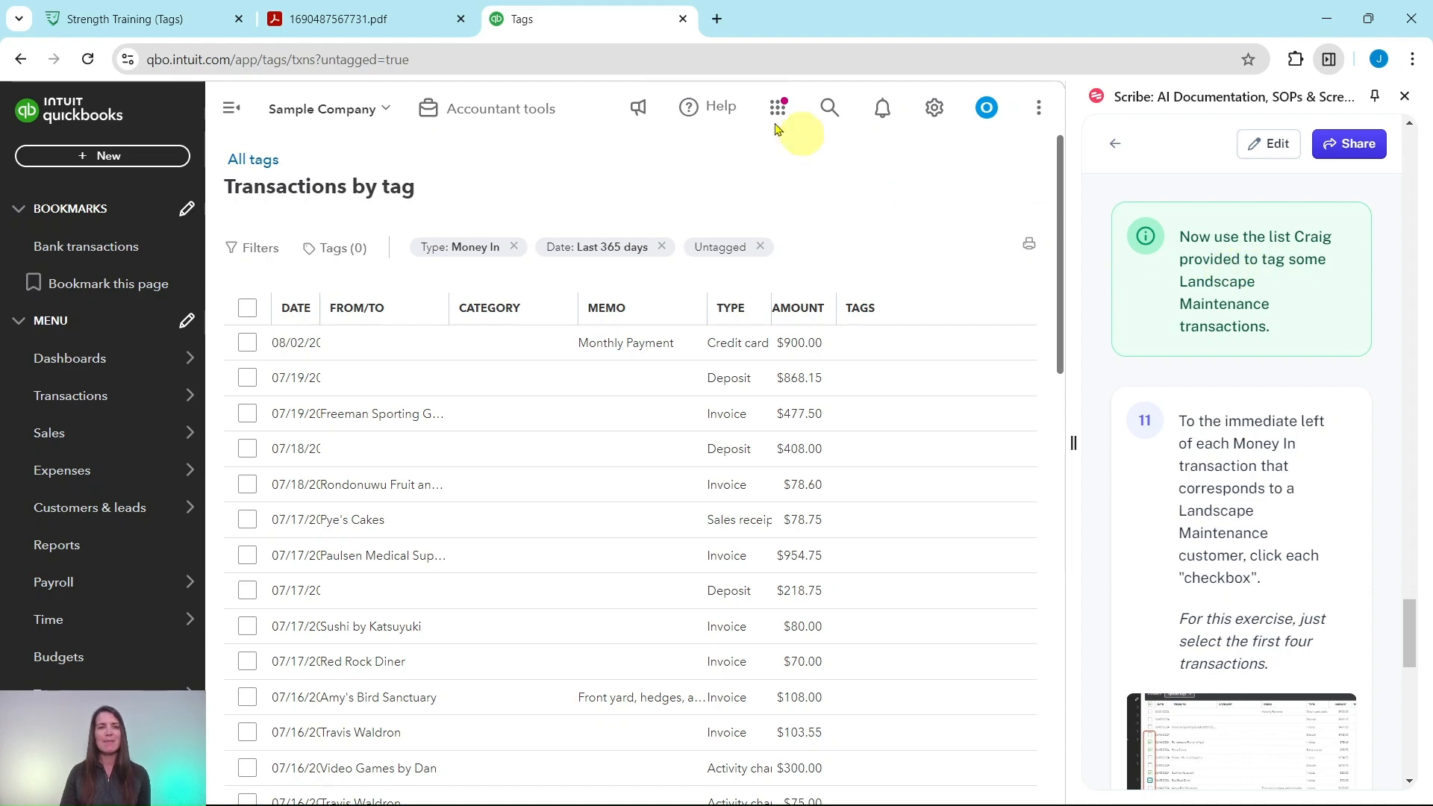
{"action": "left_click", "coordinate": [366, 21]}
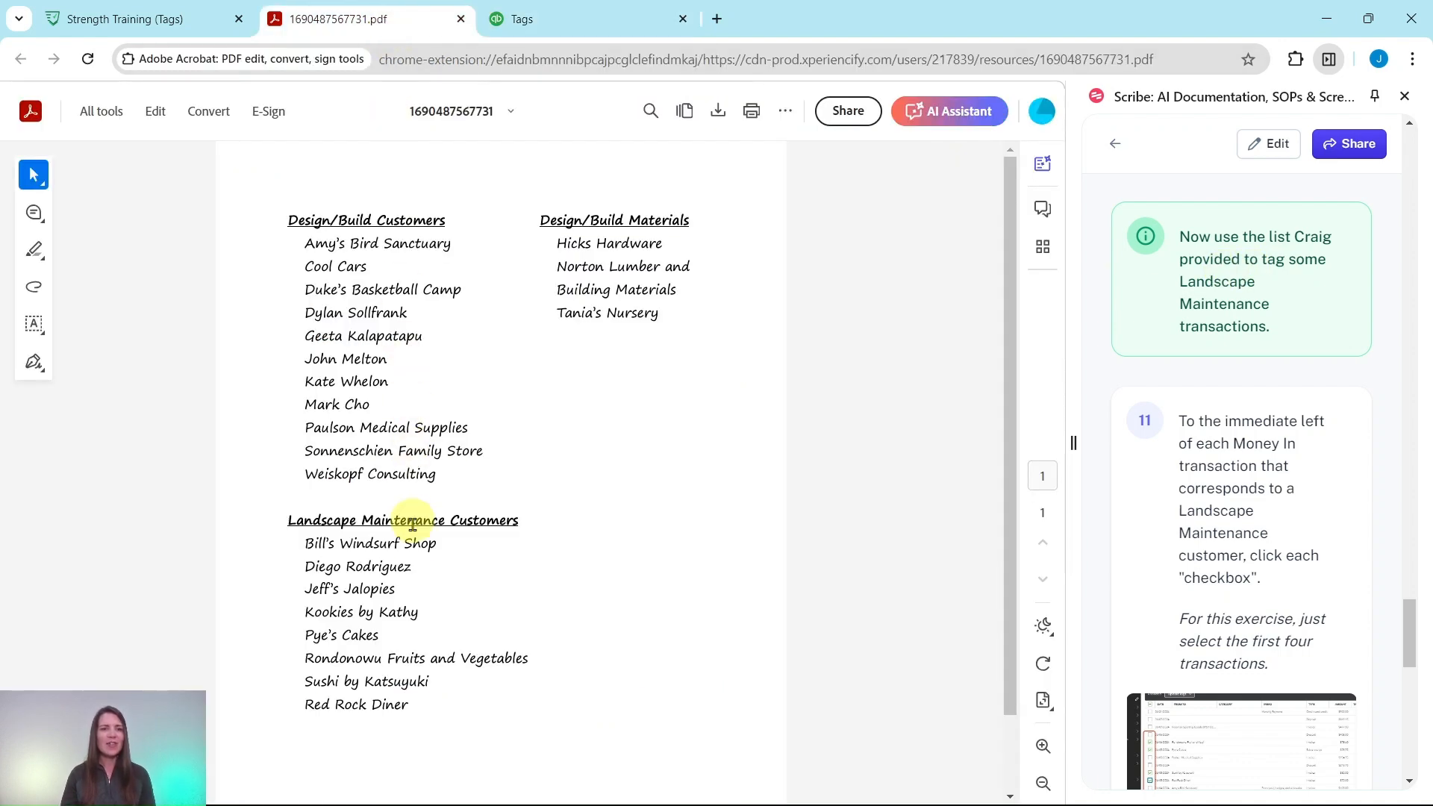
{"action": "scroll", "coordinate": [410, 522], "scroll_direction": "down", "scroll_amount": 2}
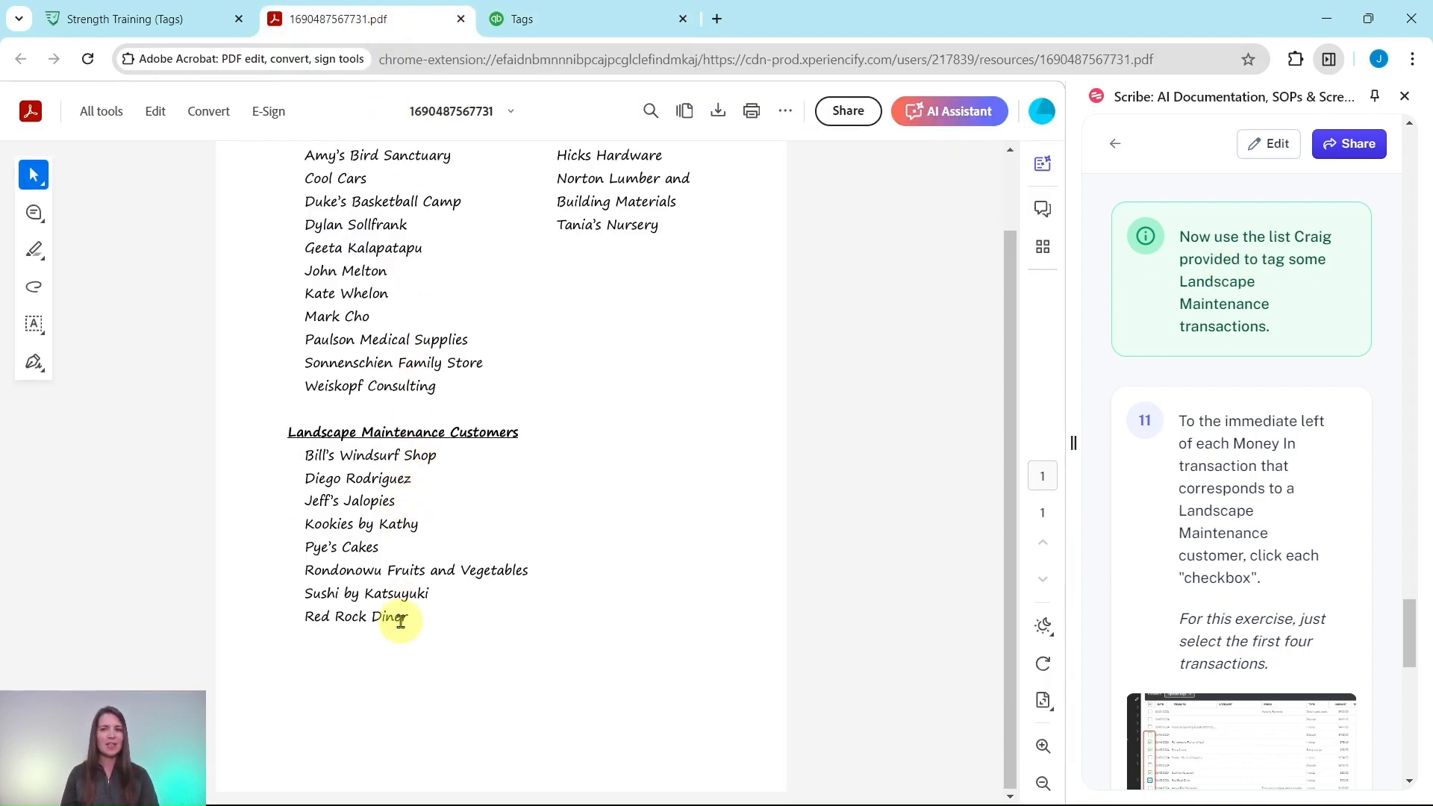
{"action": "left_click", "coordinate": [556, 25]}
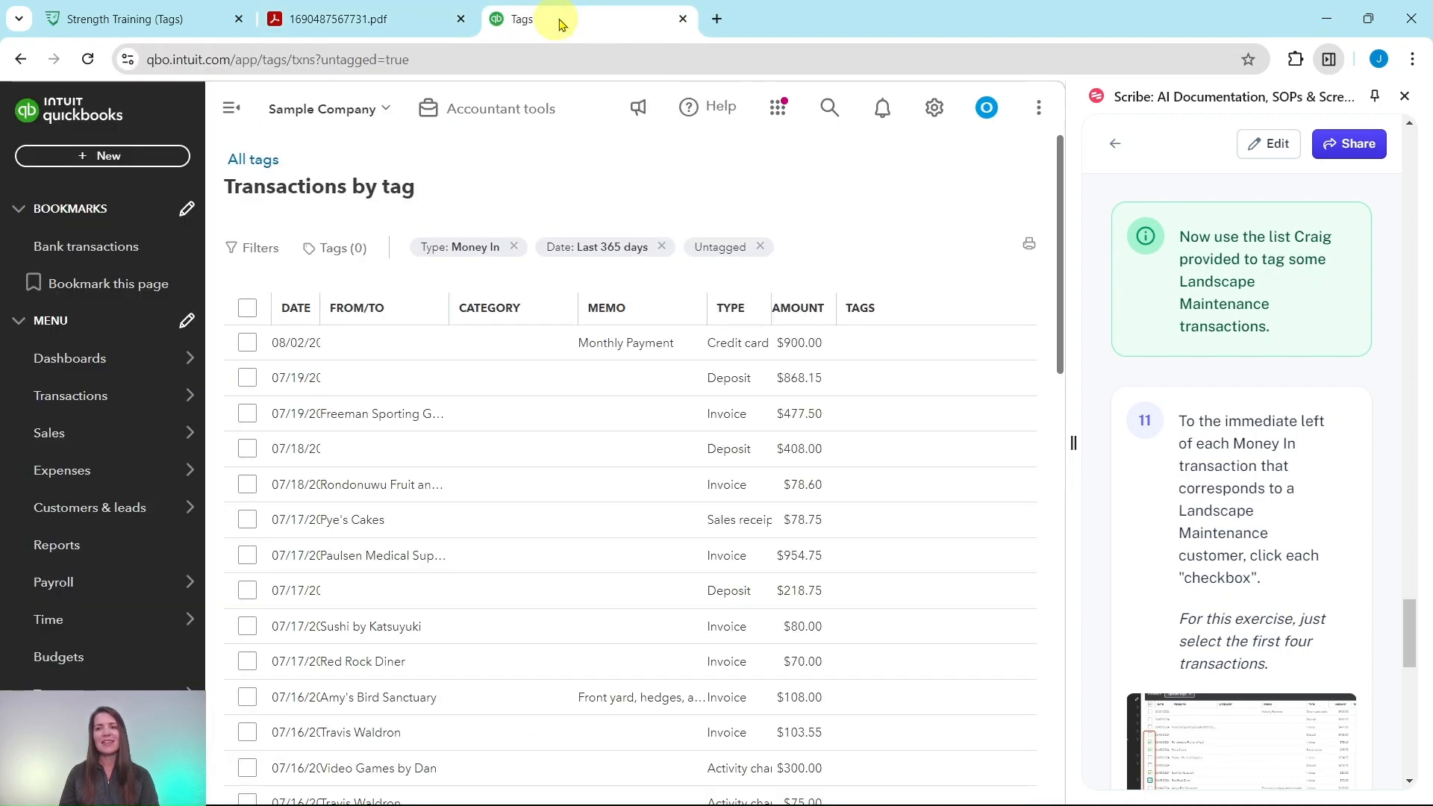
{"action": "scroll", "coordinate": [1276, 424], "scroll_direction": "down", "scroll_amount": 2}
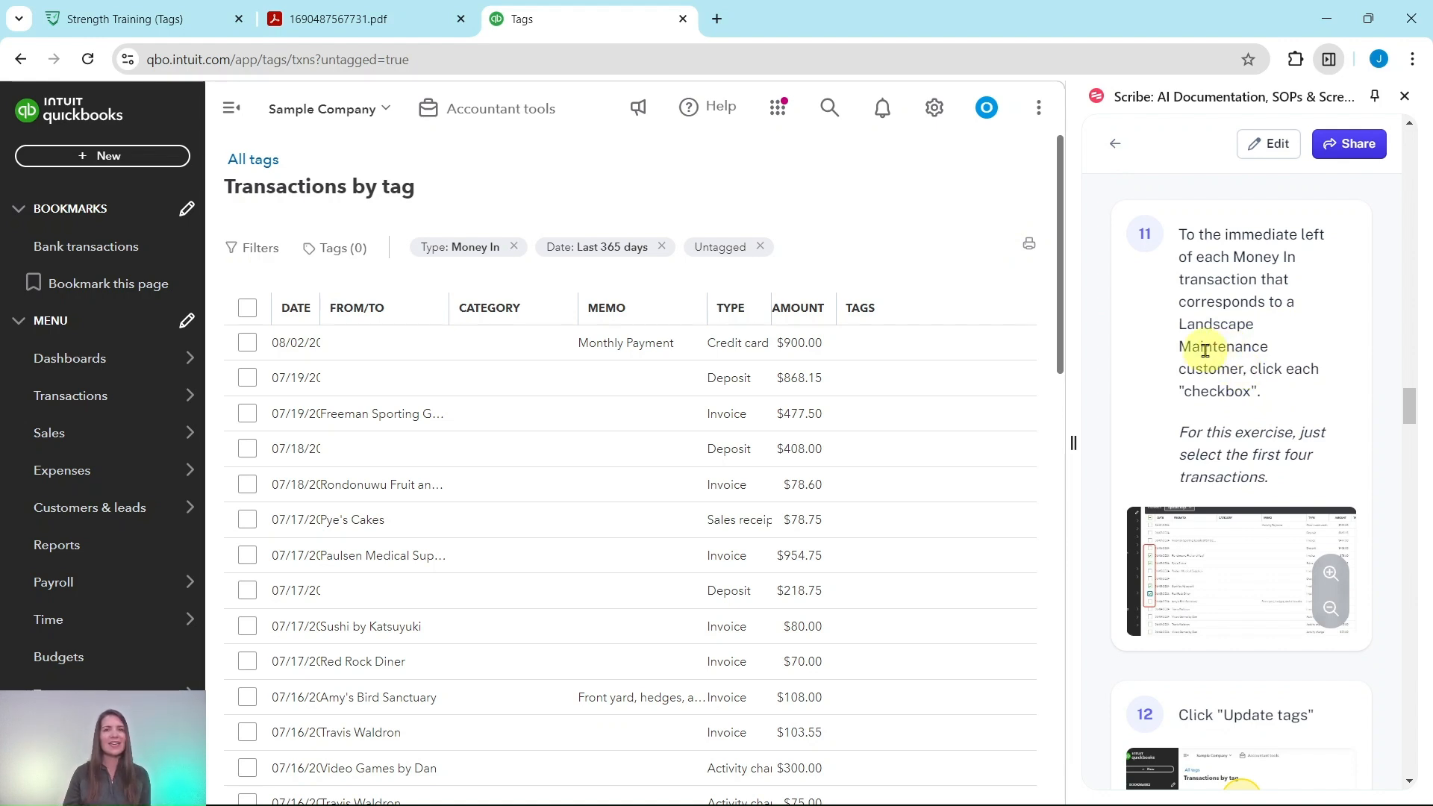
{"action": "scroll", "coordinate": [1244, 367], "scroll_direction": "down", "scroll_amount": 3}
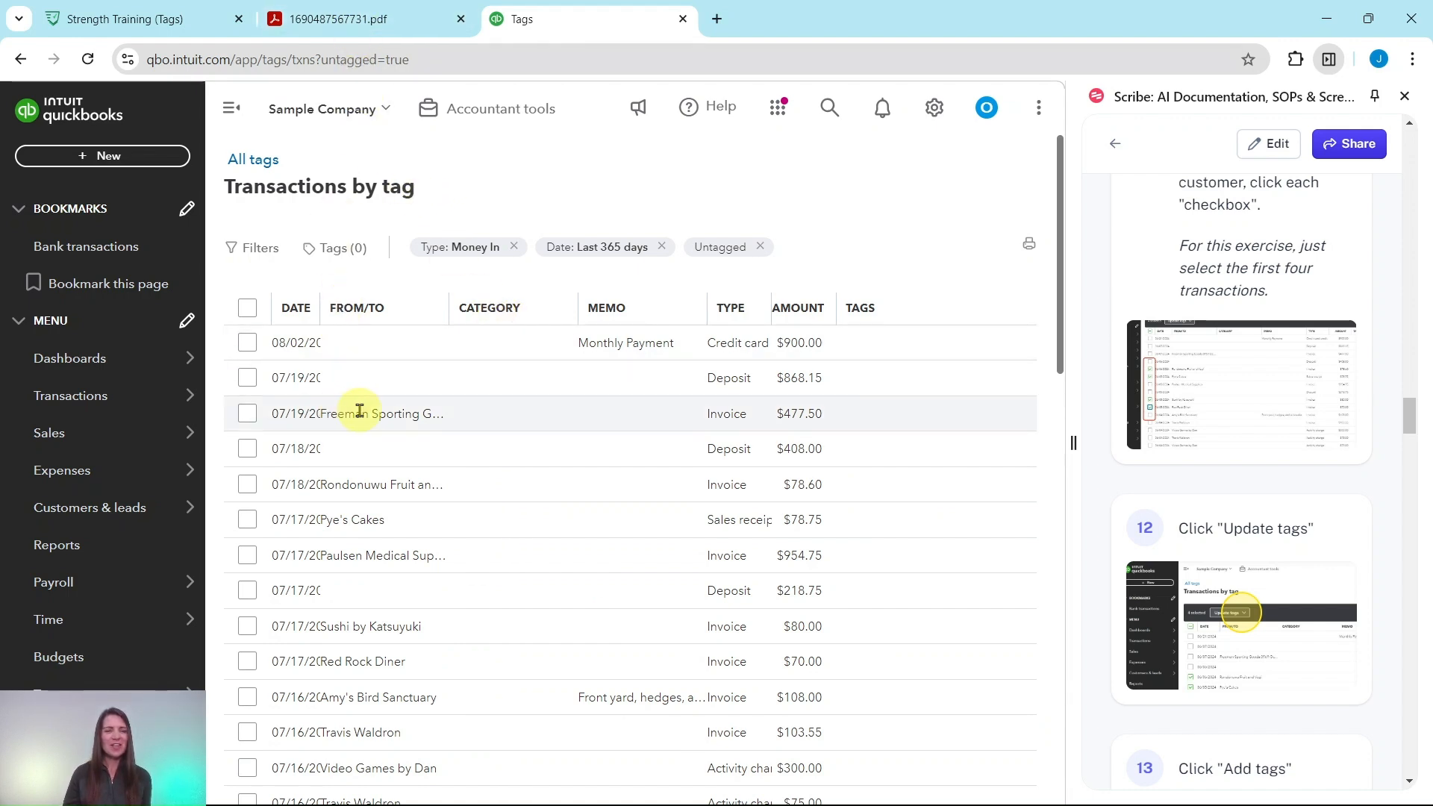
Compare the untagged transactions with the Landscape Maintenance customers in the PDF and select the $78.60 Rondonuwu Fruit invoice.
{"action": "left_click", "coordinate": [363, 22]}
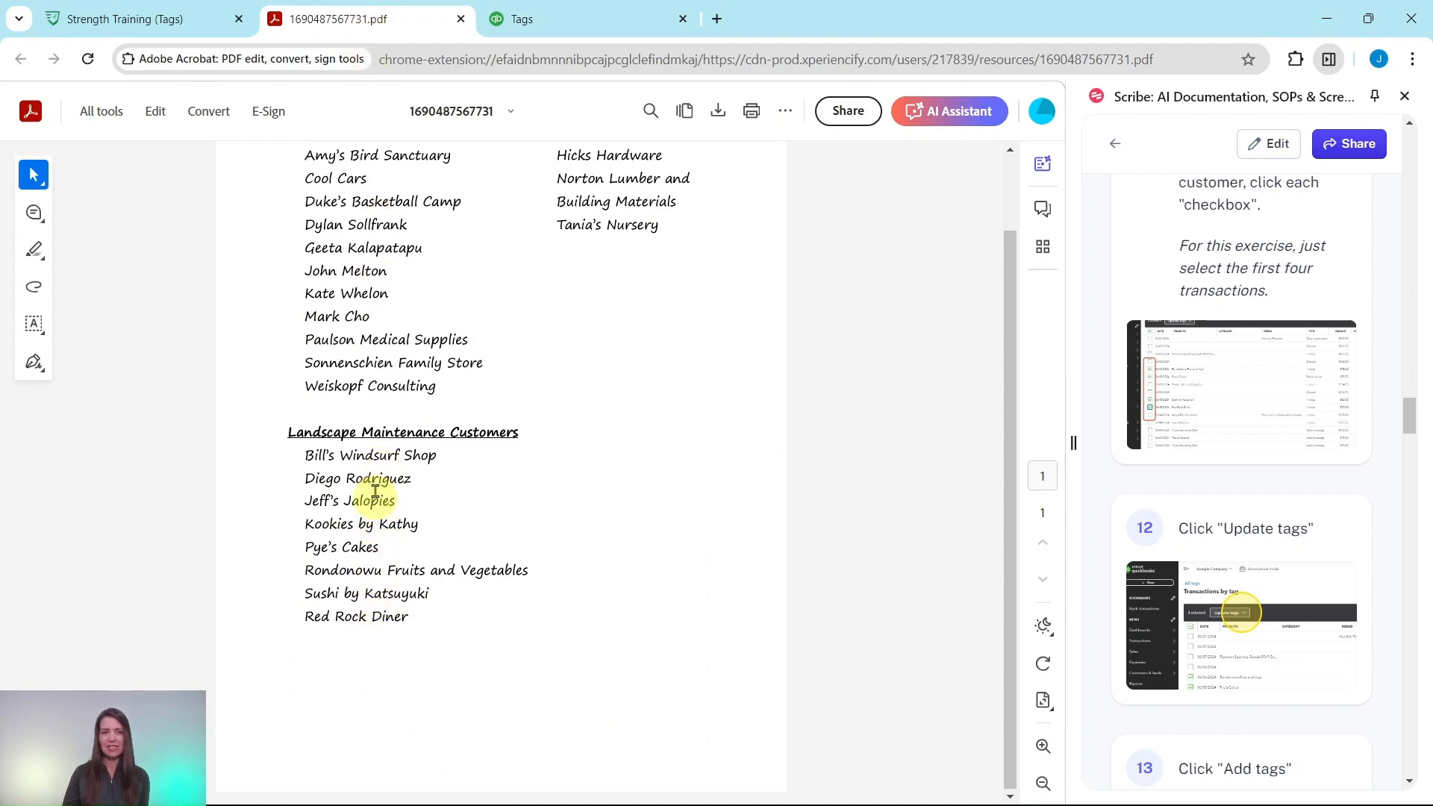
{"action": "left_click", "coordinate": [561, 22]}
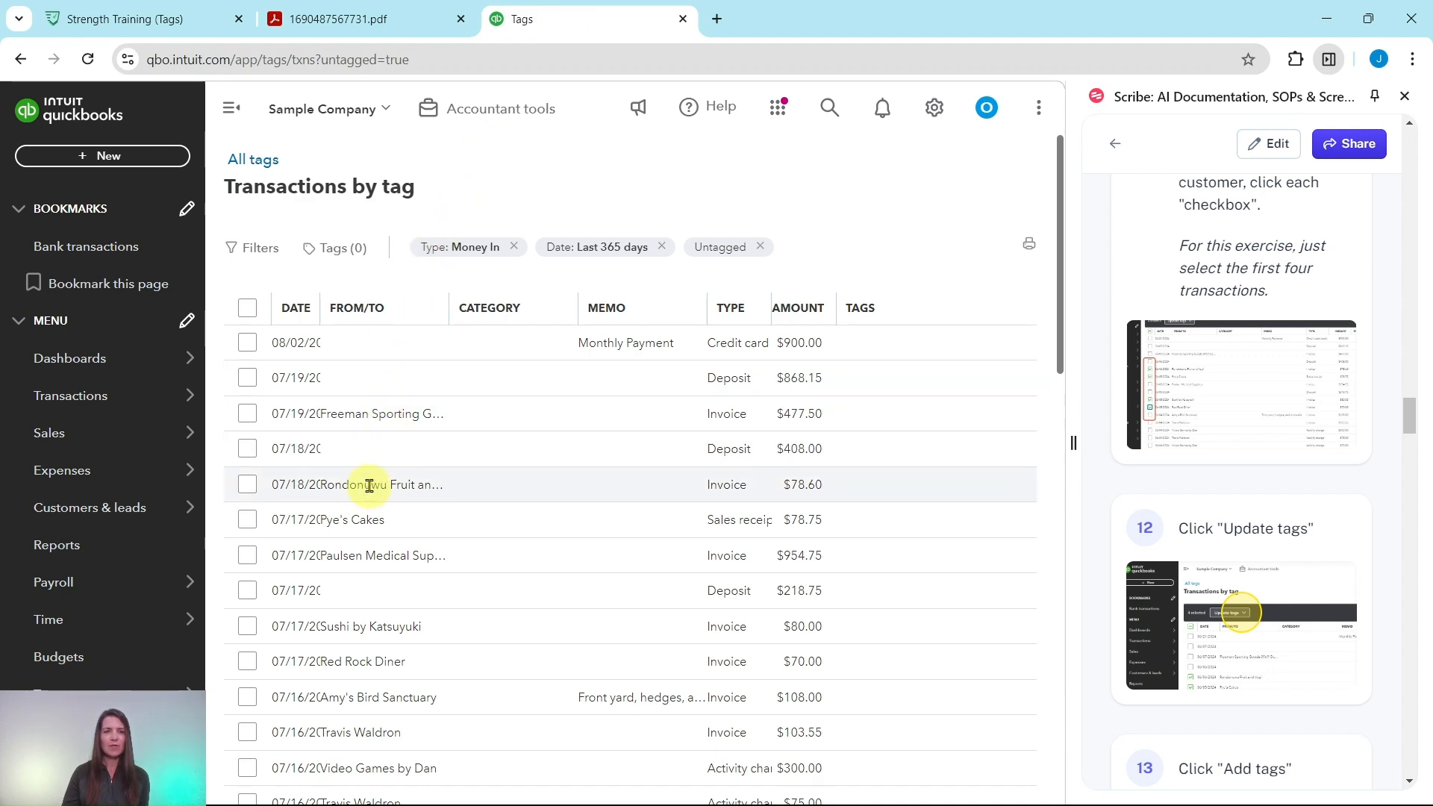
{"action": "left_click", "coordinate": [363, 22]}
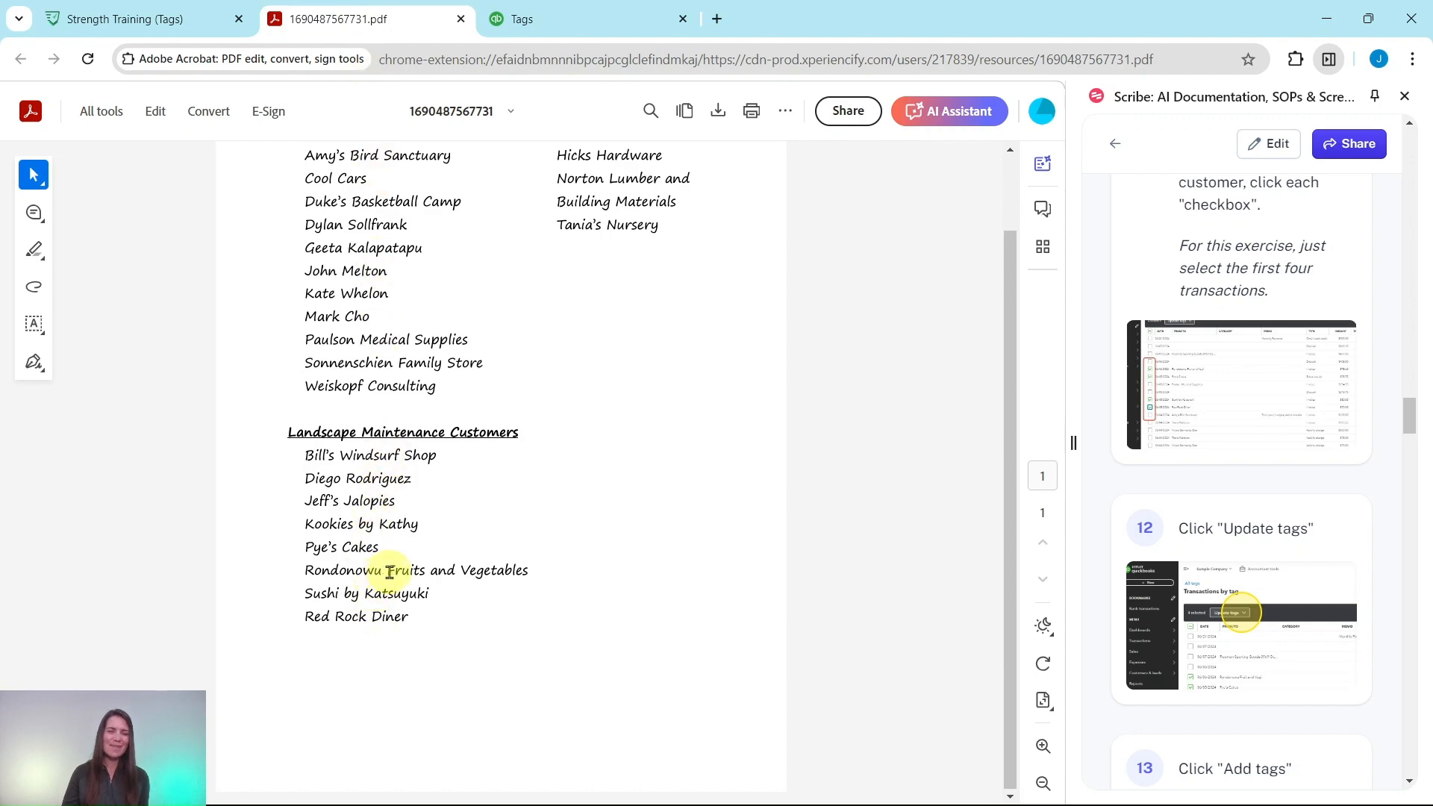
{"action": "left_click", "coordinate": [540, 20]}
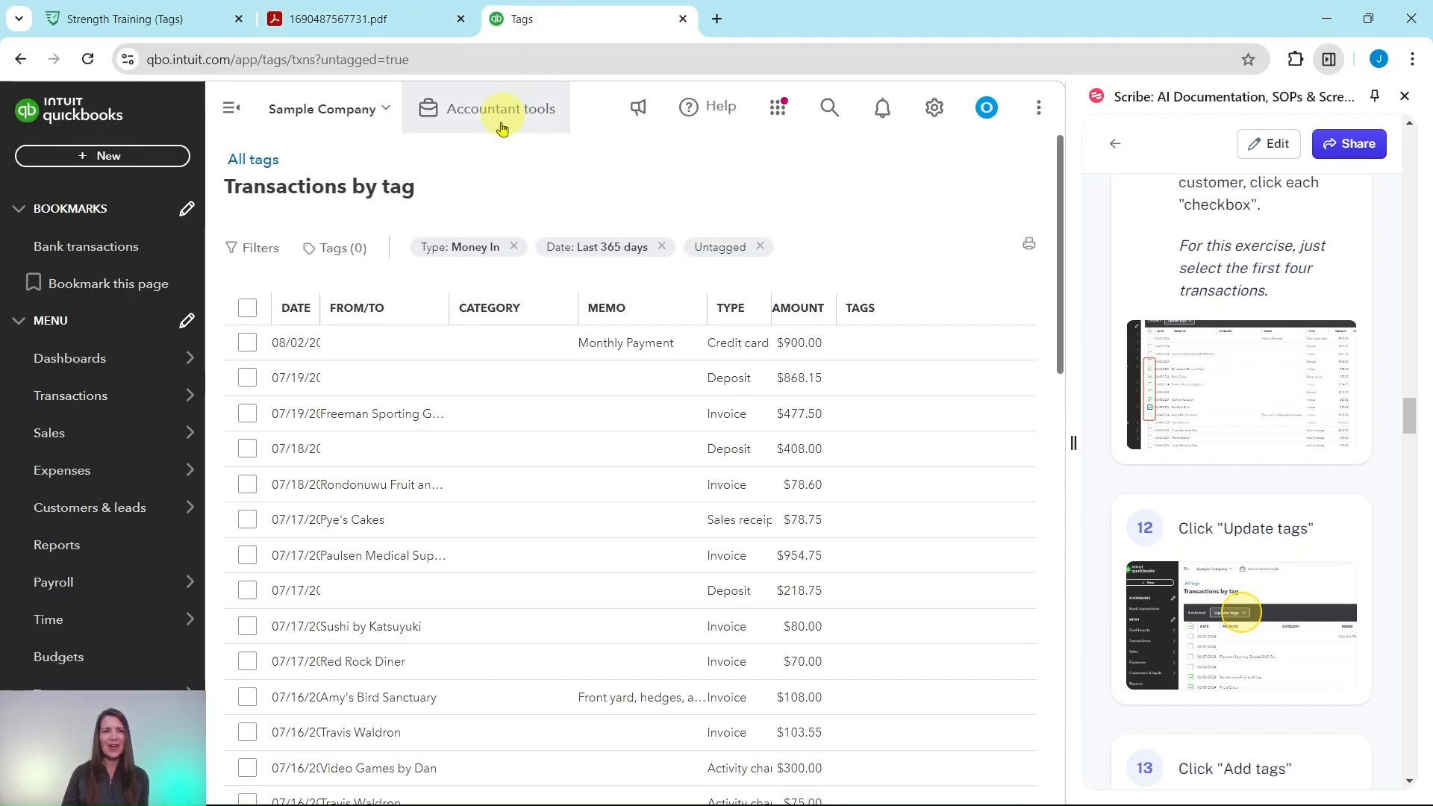
{"action": "left_click", "coordinate": [248, 486]}
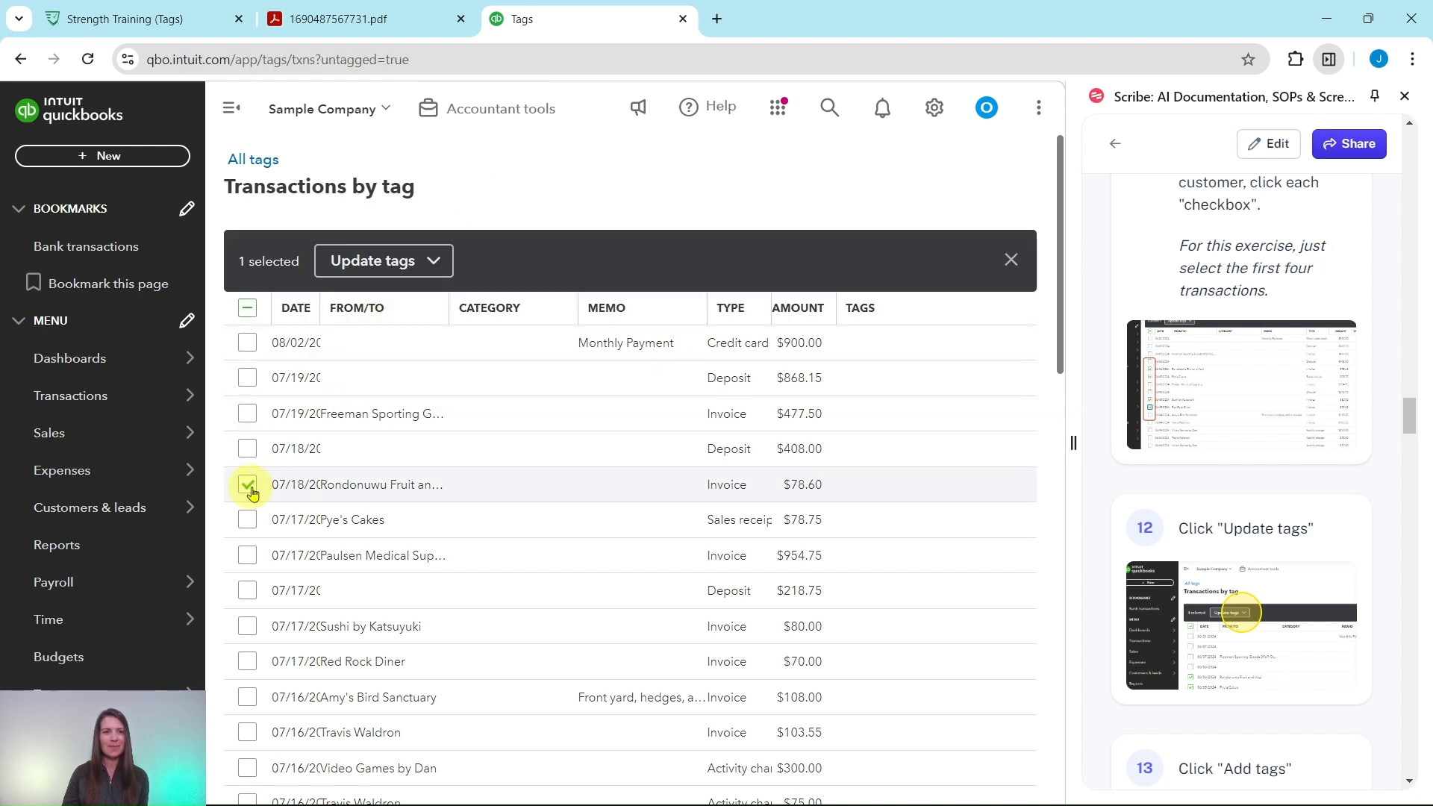
Check Pye's Cakes against the Landscape Maintenance customers in the PDF and select its $78.75 sales receipt.
{"action": "scroll", "coordinate": [253, 490], "scroll_direction": "down", "scroll_amount": 3}
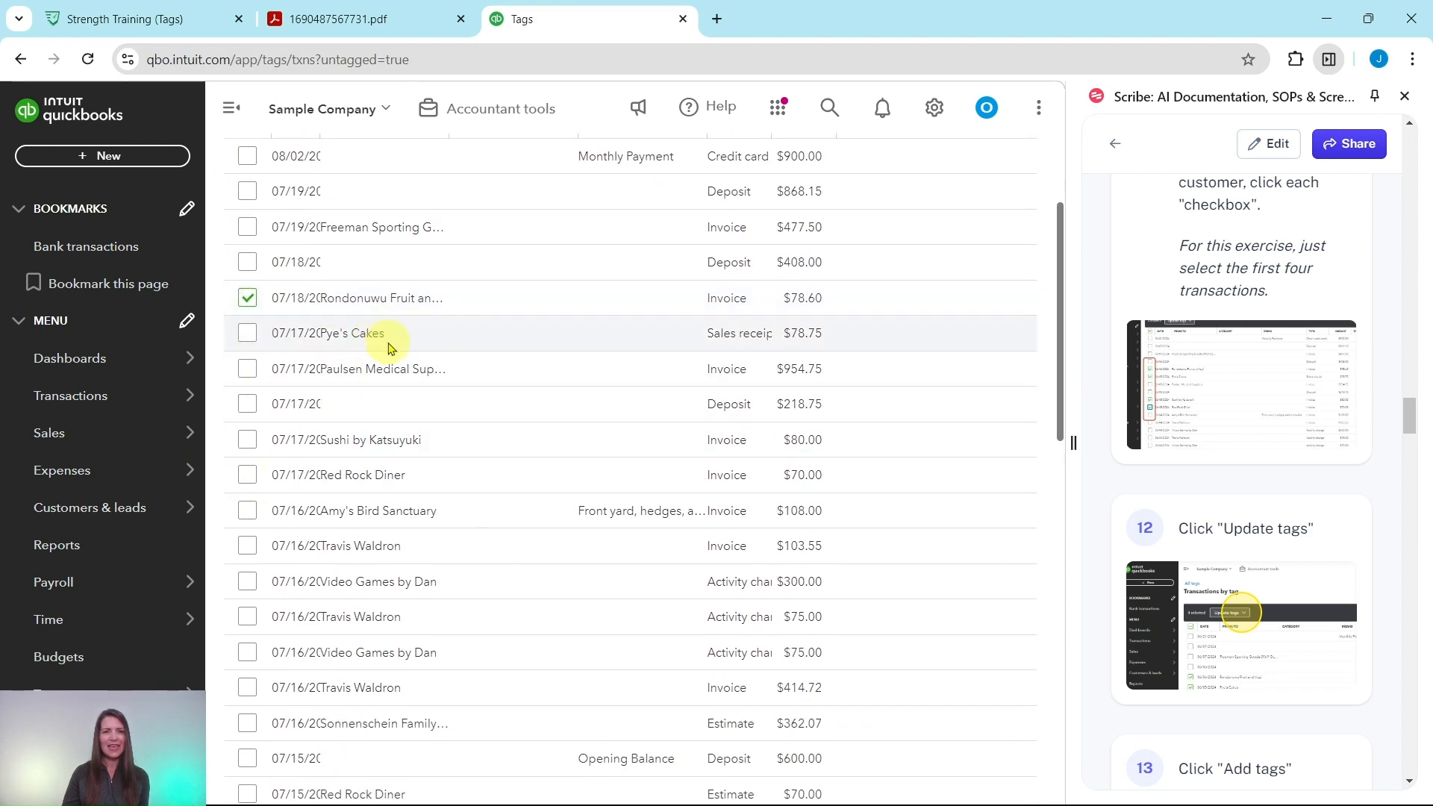
{"action": "left_click", "coordinate": [367, 30]}
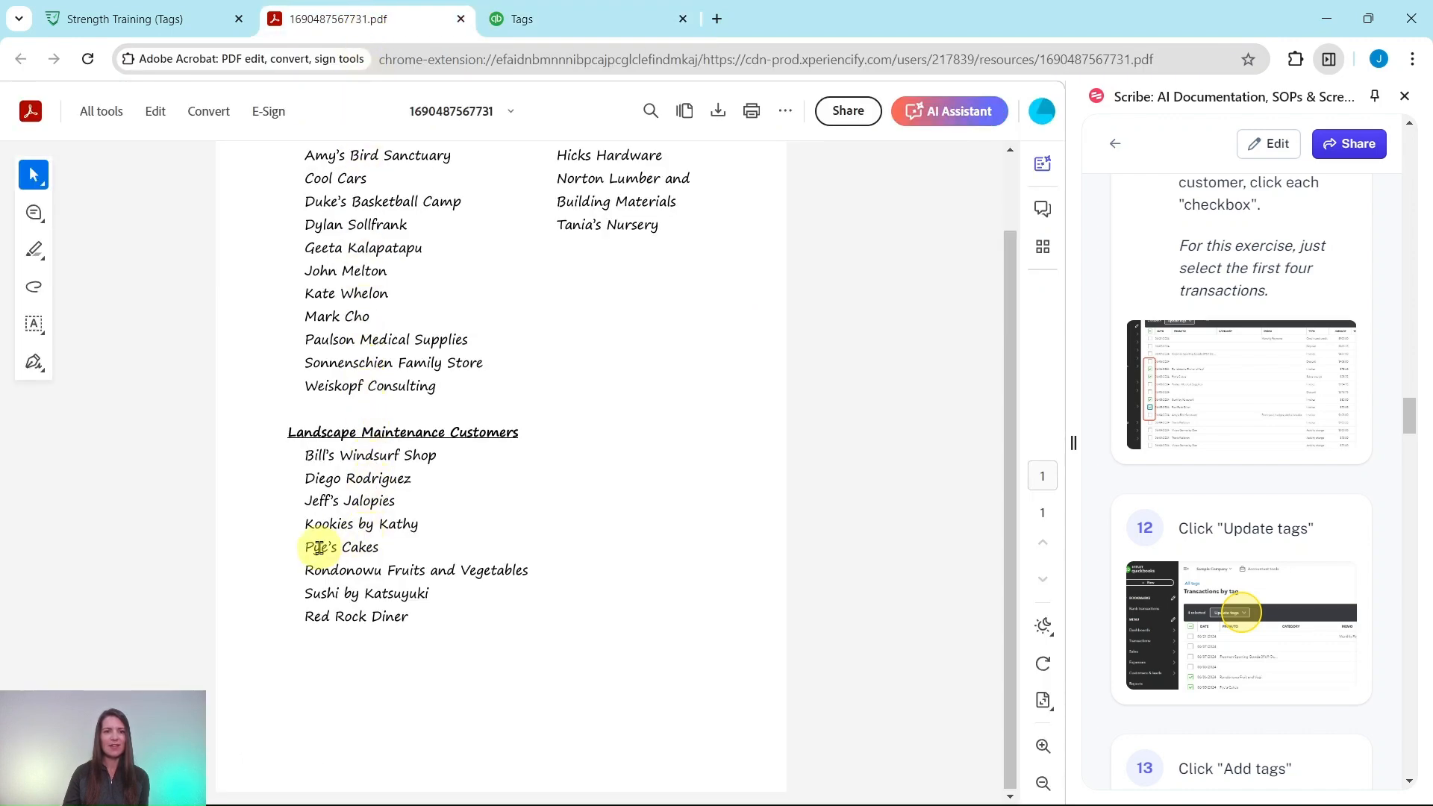
{"action": "left_click", "coordinate": [517, 26]}
{"action": "left_click", "coordinate": [252, 335]}
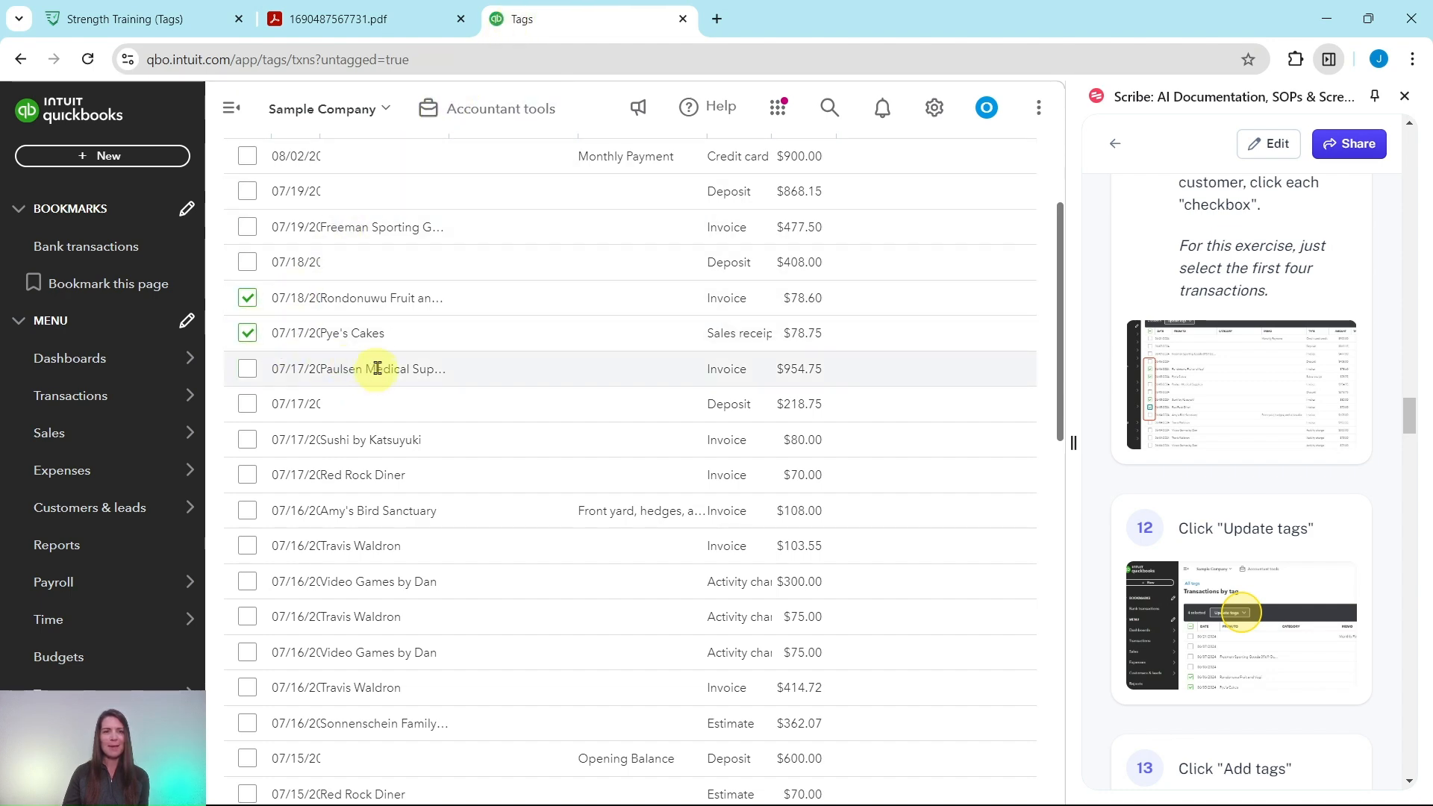
Compare the following customers with the PDF's Landscape Maintenance list and select the $80.00 Sushi by Katsuyuki and $70.00 Red Rock Diner invoices.
{"action": "left_click", "coordinate": [377, 19]}
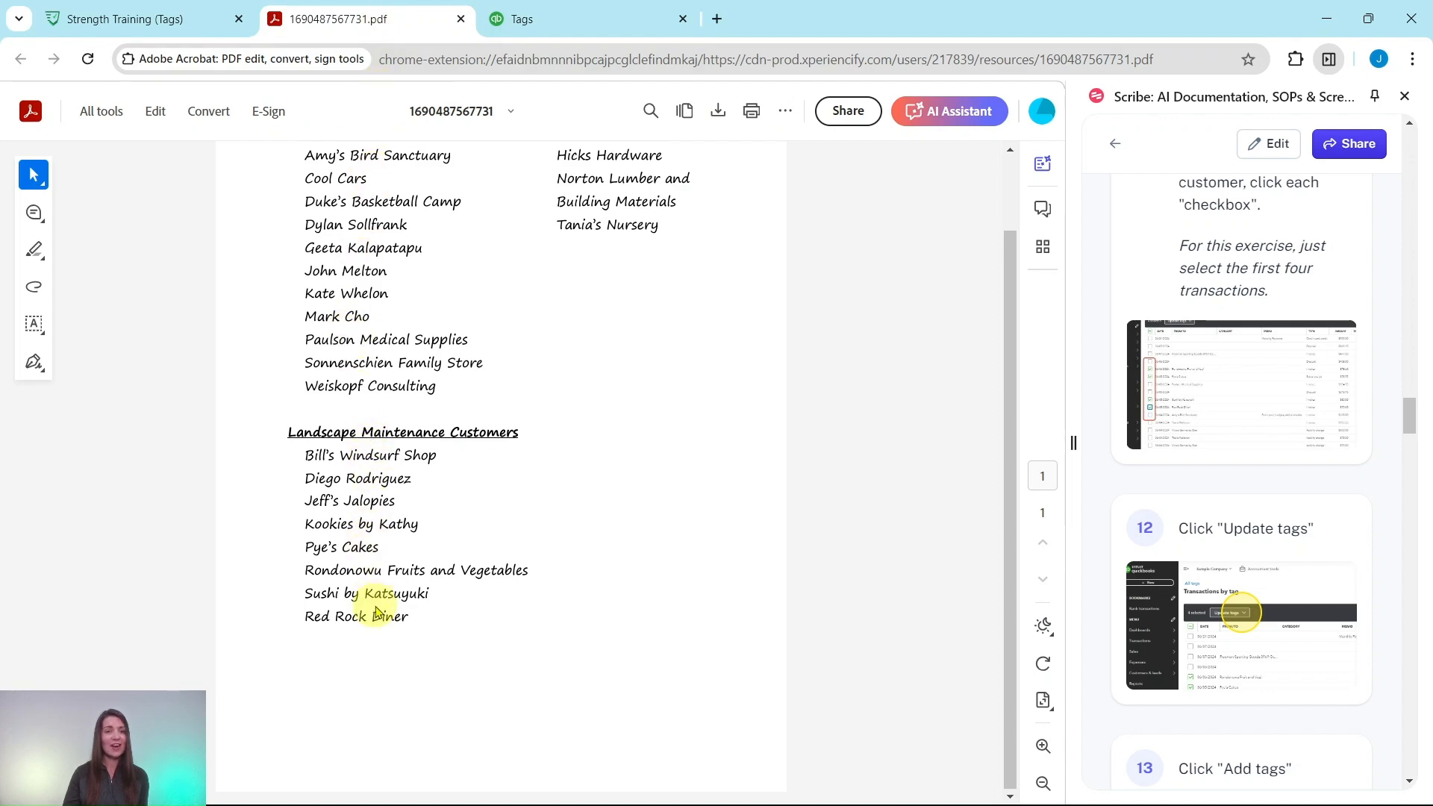
{"action": "left_click", "coordinate": [534, 22]}
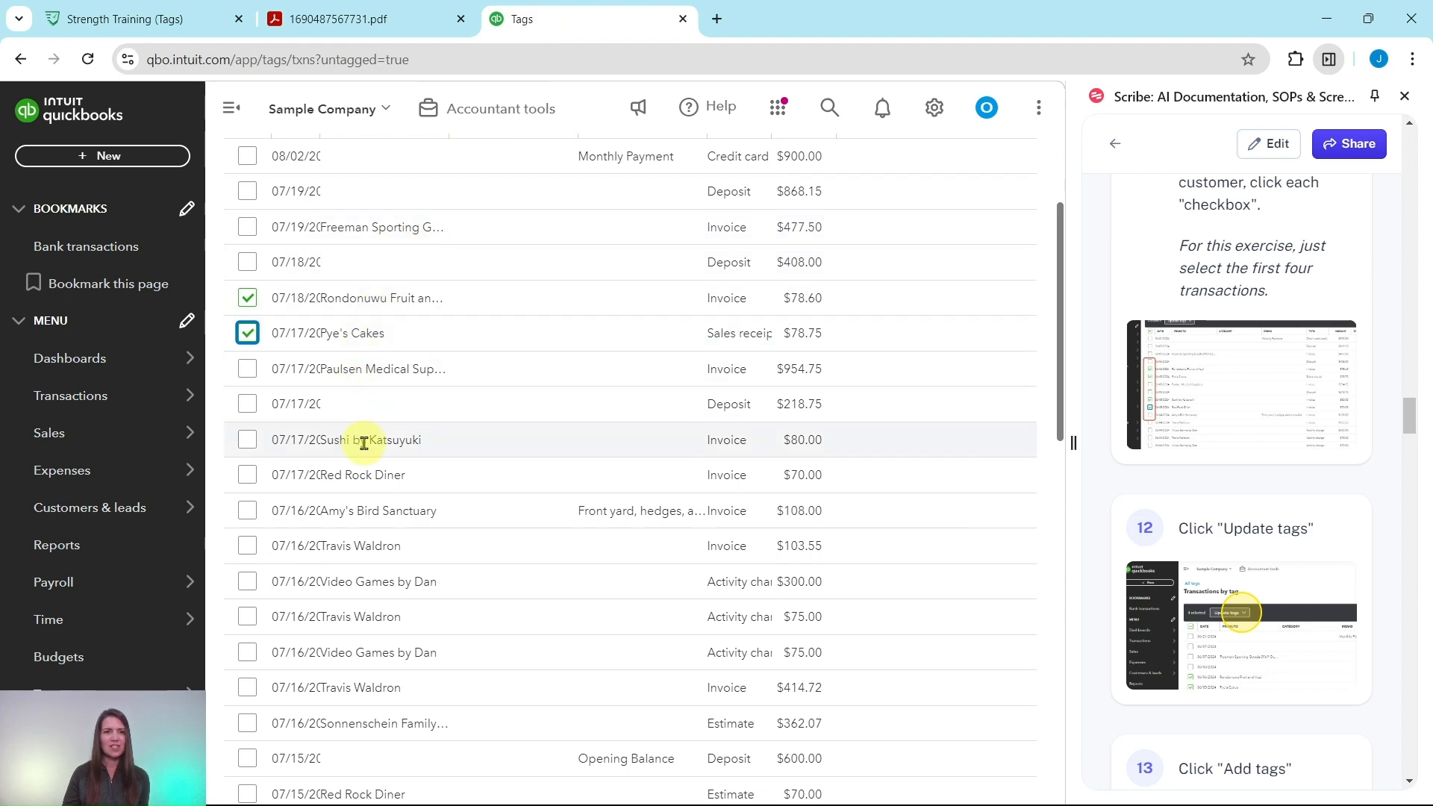
{"action": "left_click", "coordinate": [378, 30]}
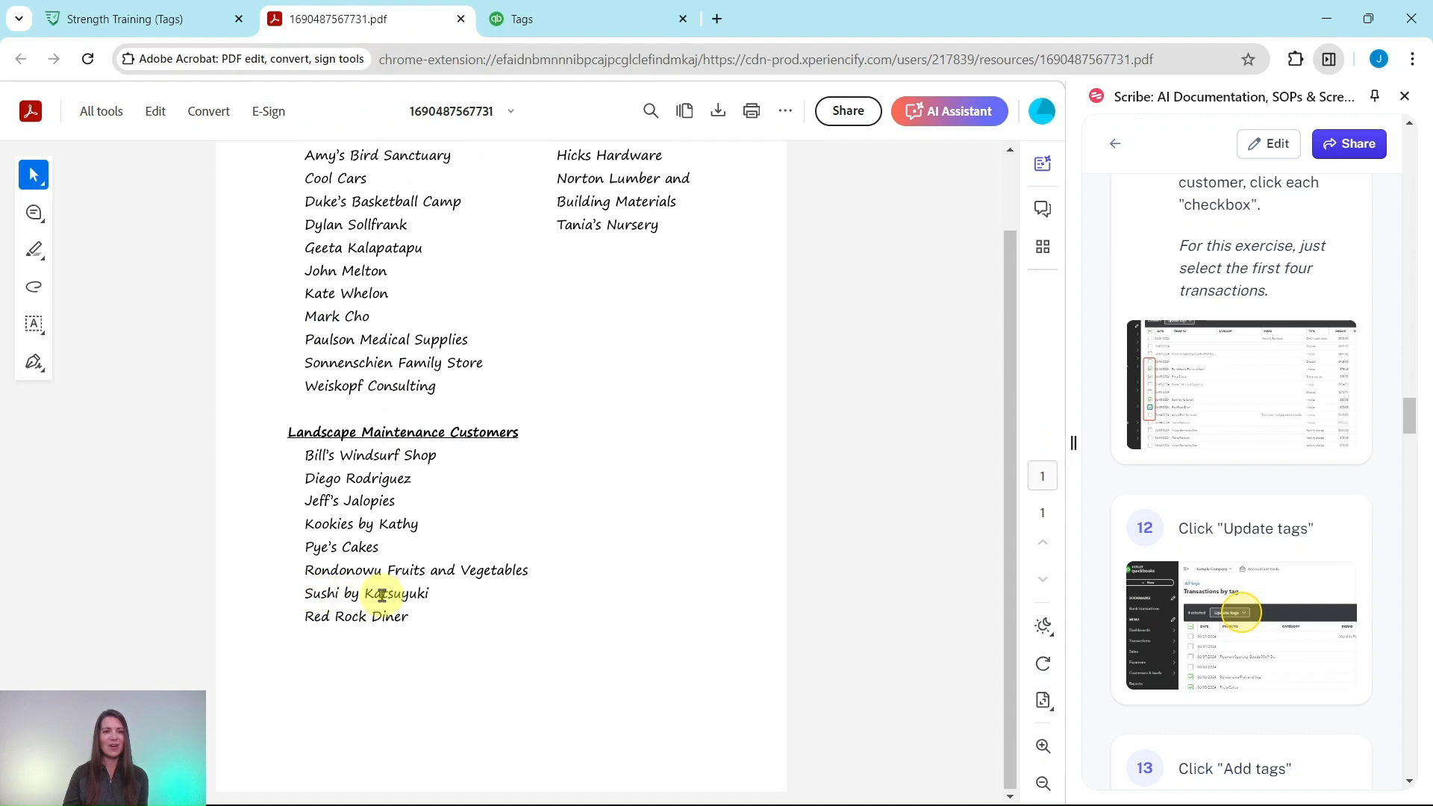
{"action": "left_click", "coordinate": [533, 23]}
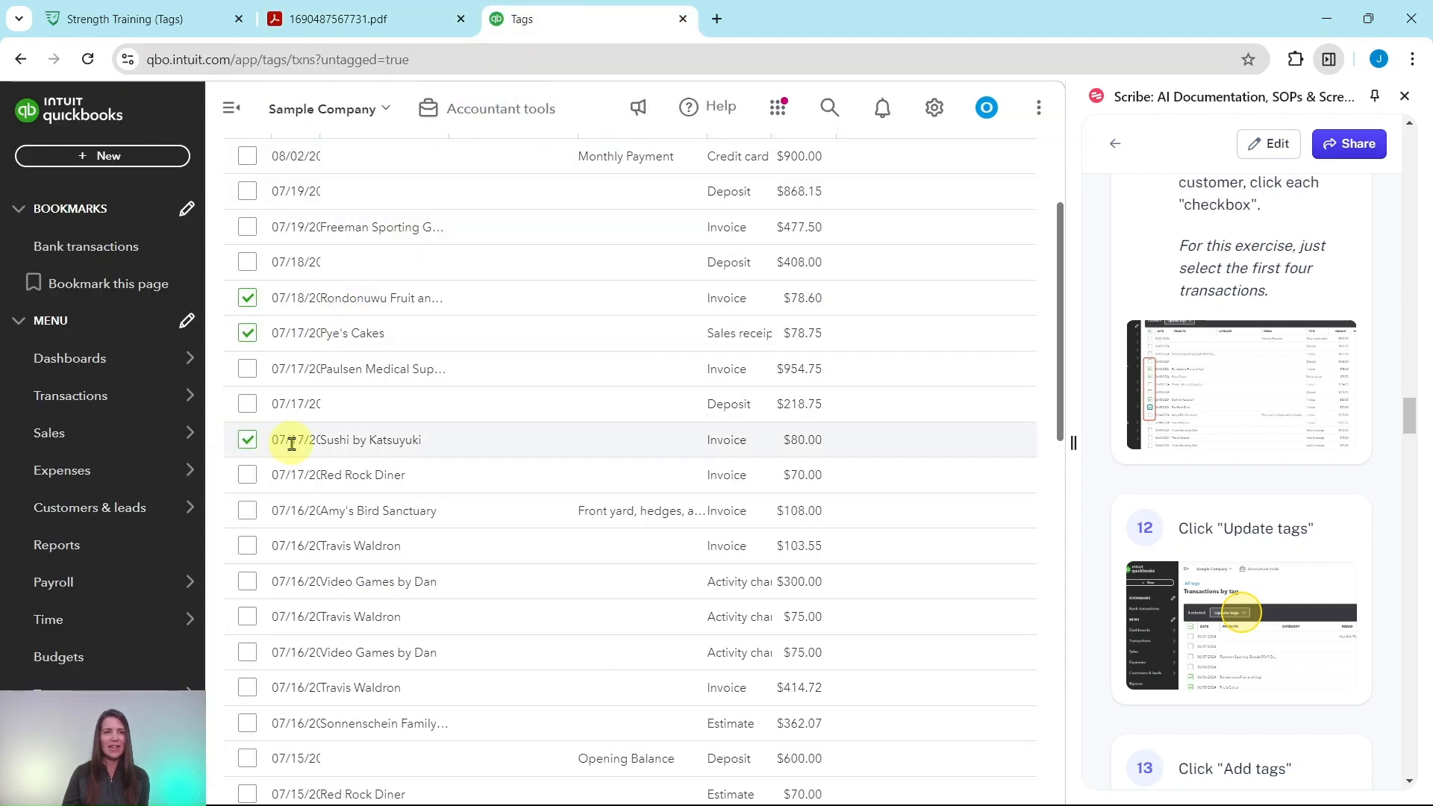
{"action": "left_click", "coordinate": [376, 21]}
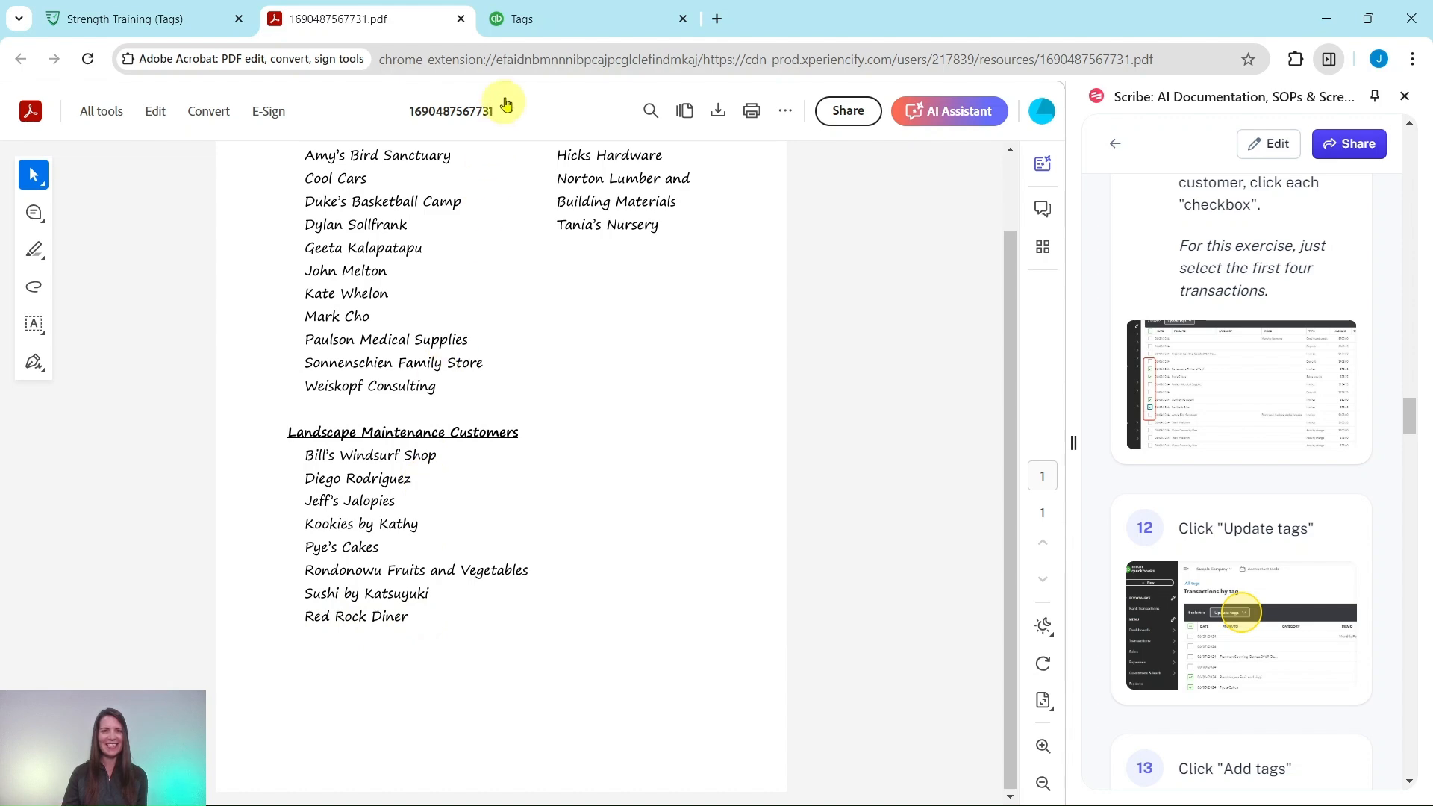
{"action": "left_click", "coordinate": [526, 21]}
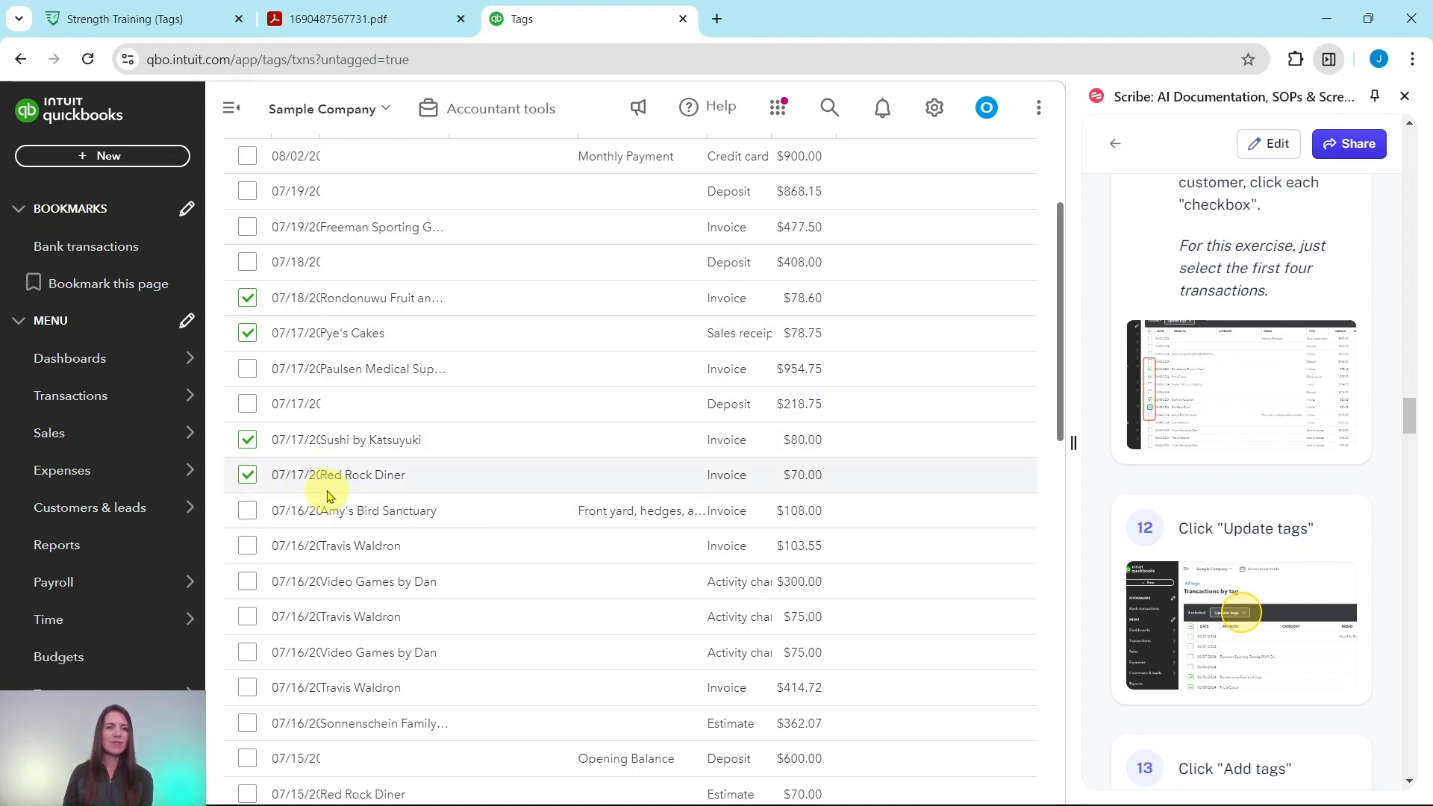
Add the Services tag Landscape Maintenance to the four selected transactions and apply it.
{"action": "scroll", "coordinate": [328, 478], "scroll_direction": "up", "scroll_amount": 2}
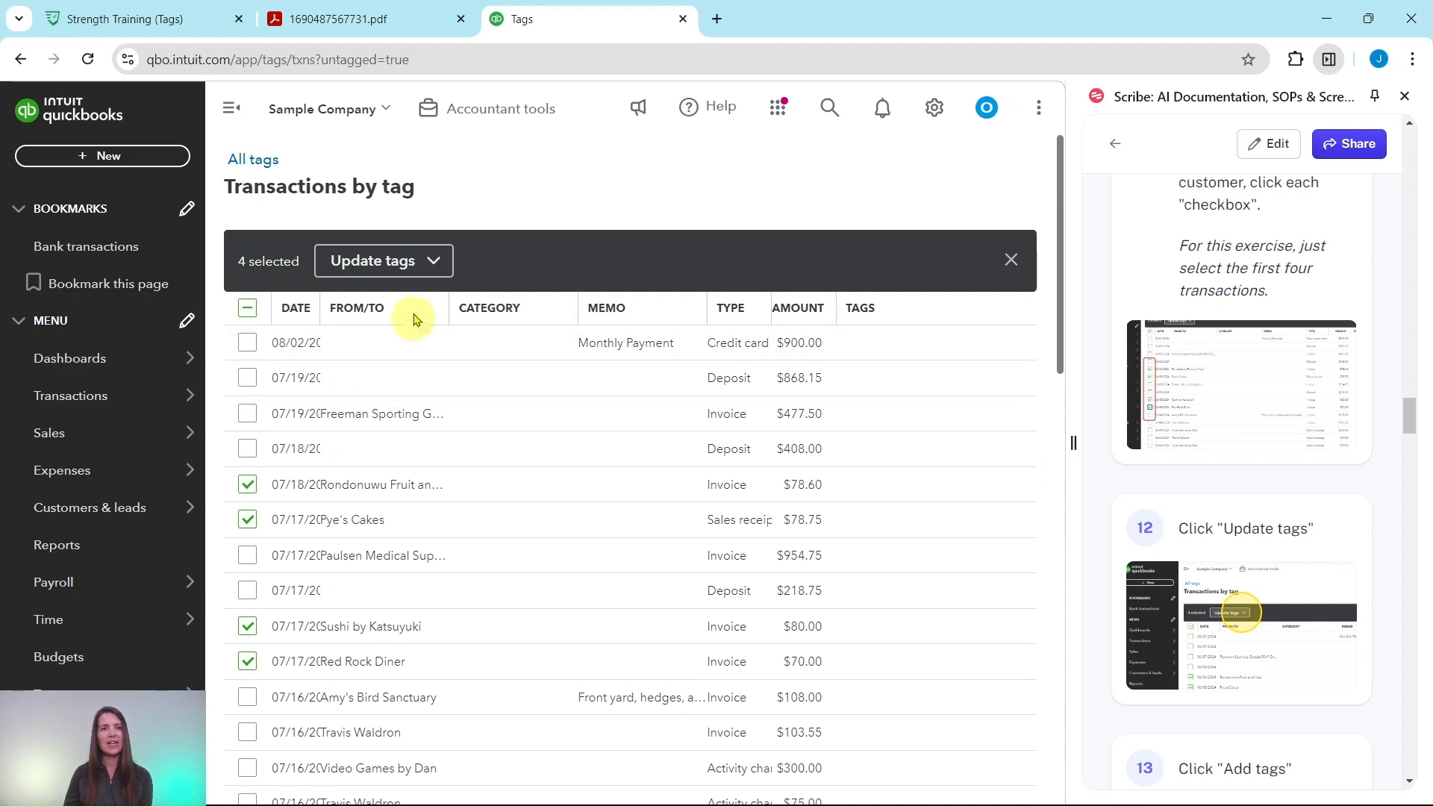
{"action": "left_click", "coordinate": [415, 265]}
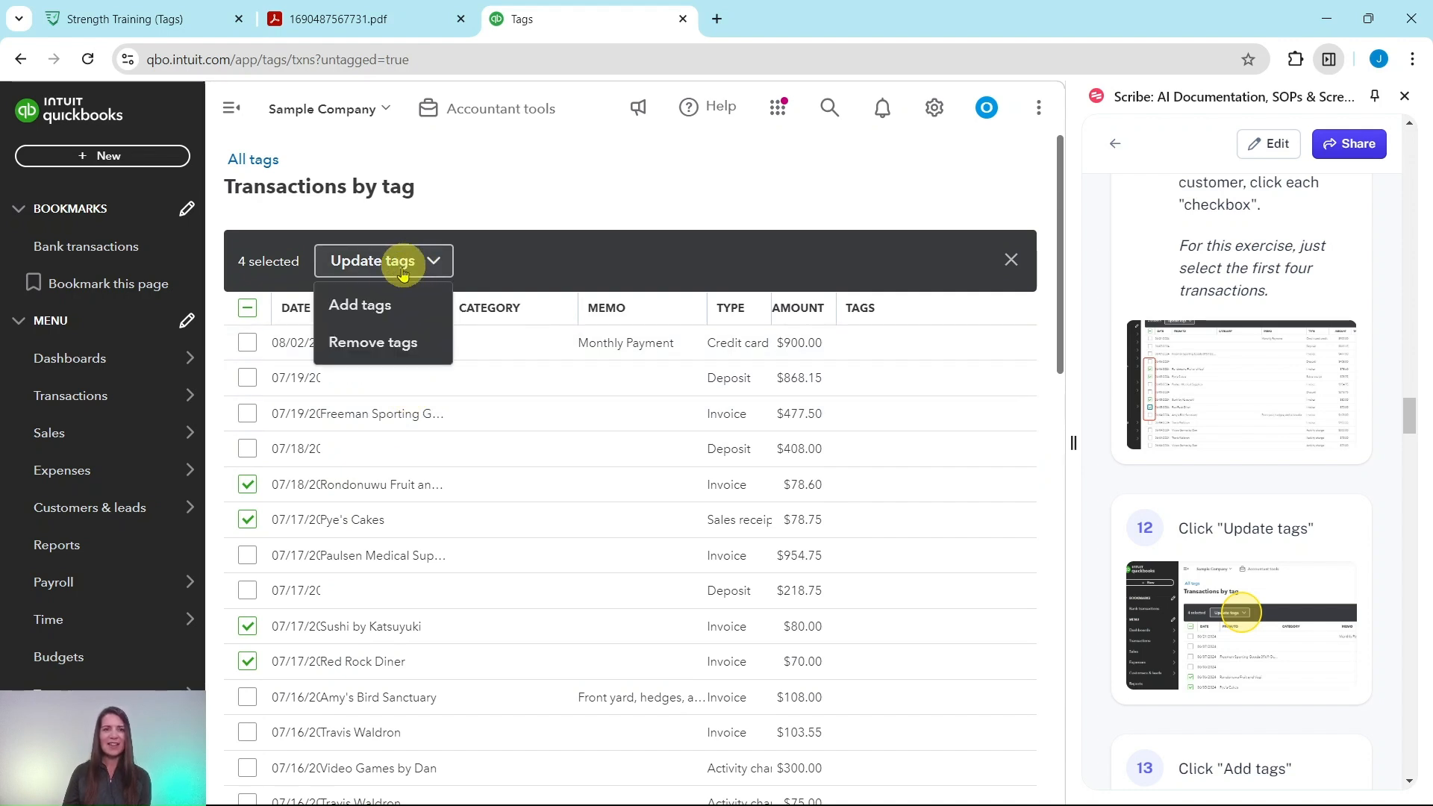
{"action": "left_click", "coordinate": [355, 315]}
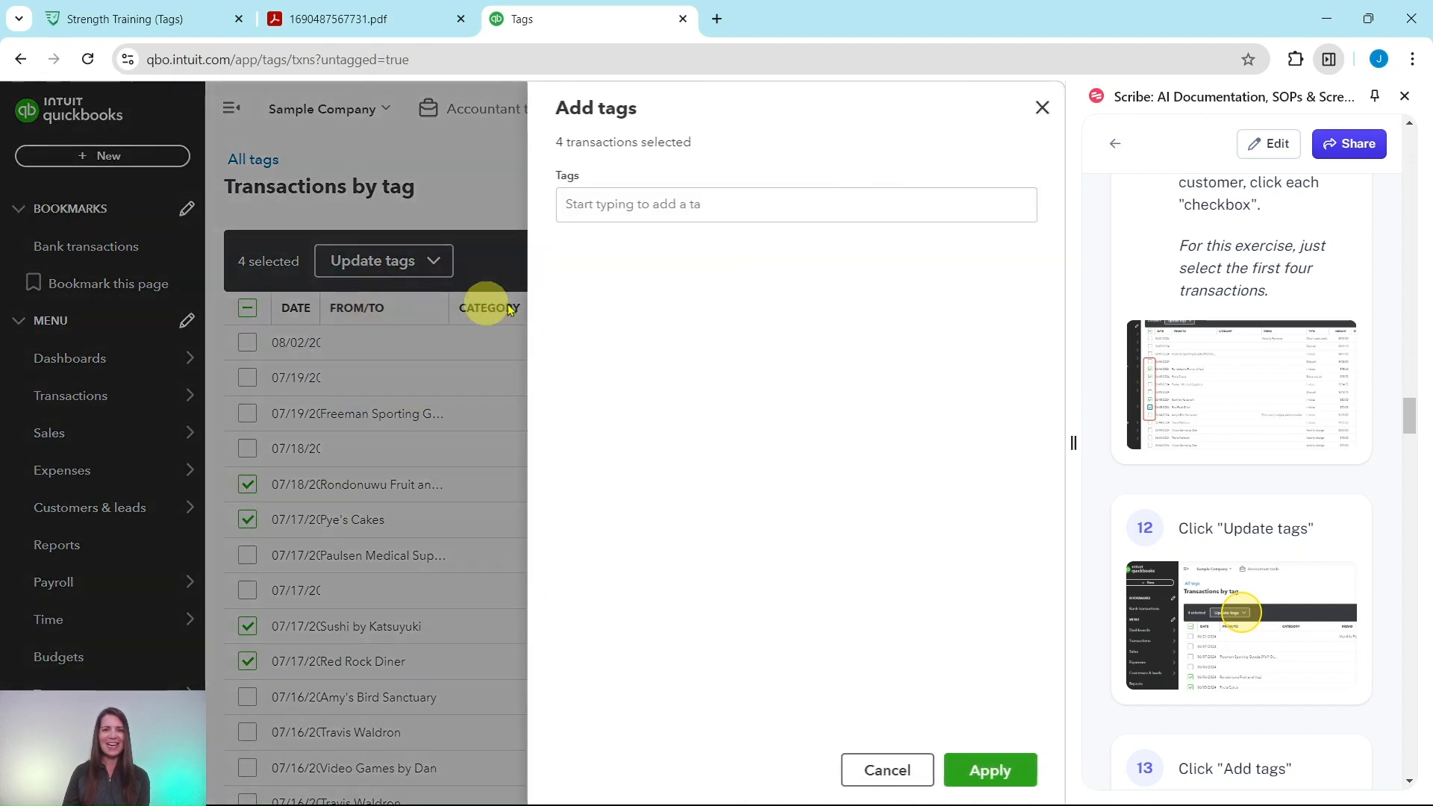
{"action": "scroll", "coordinate": [1253, 406], "scroll_direction": "down", "scroll_amount": 10}
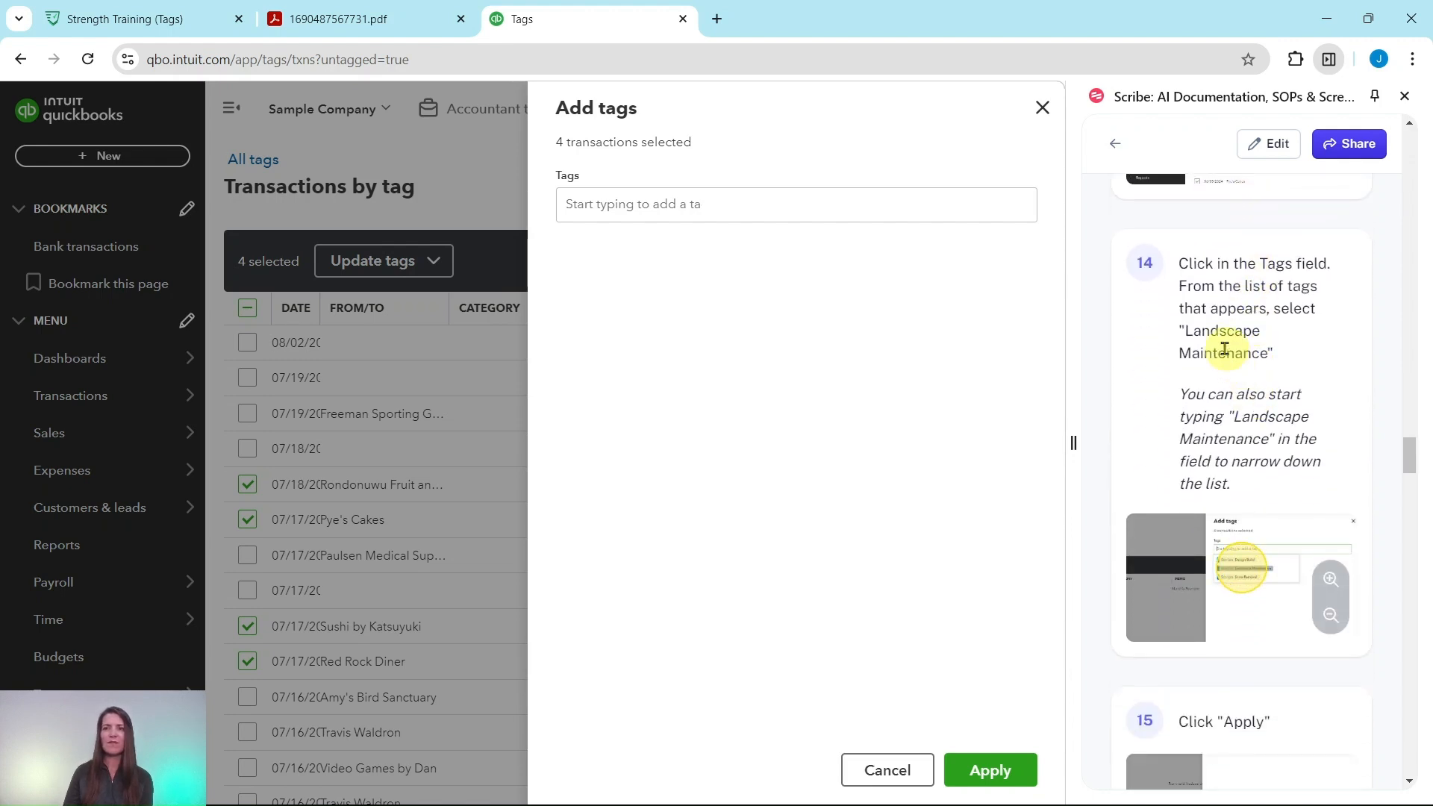
{"action": "left_click", "coordinate": [569, 204]}
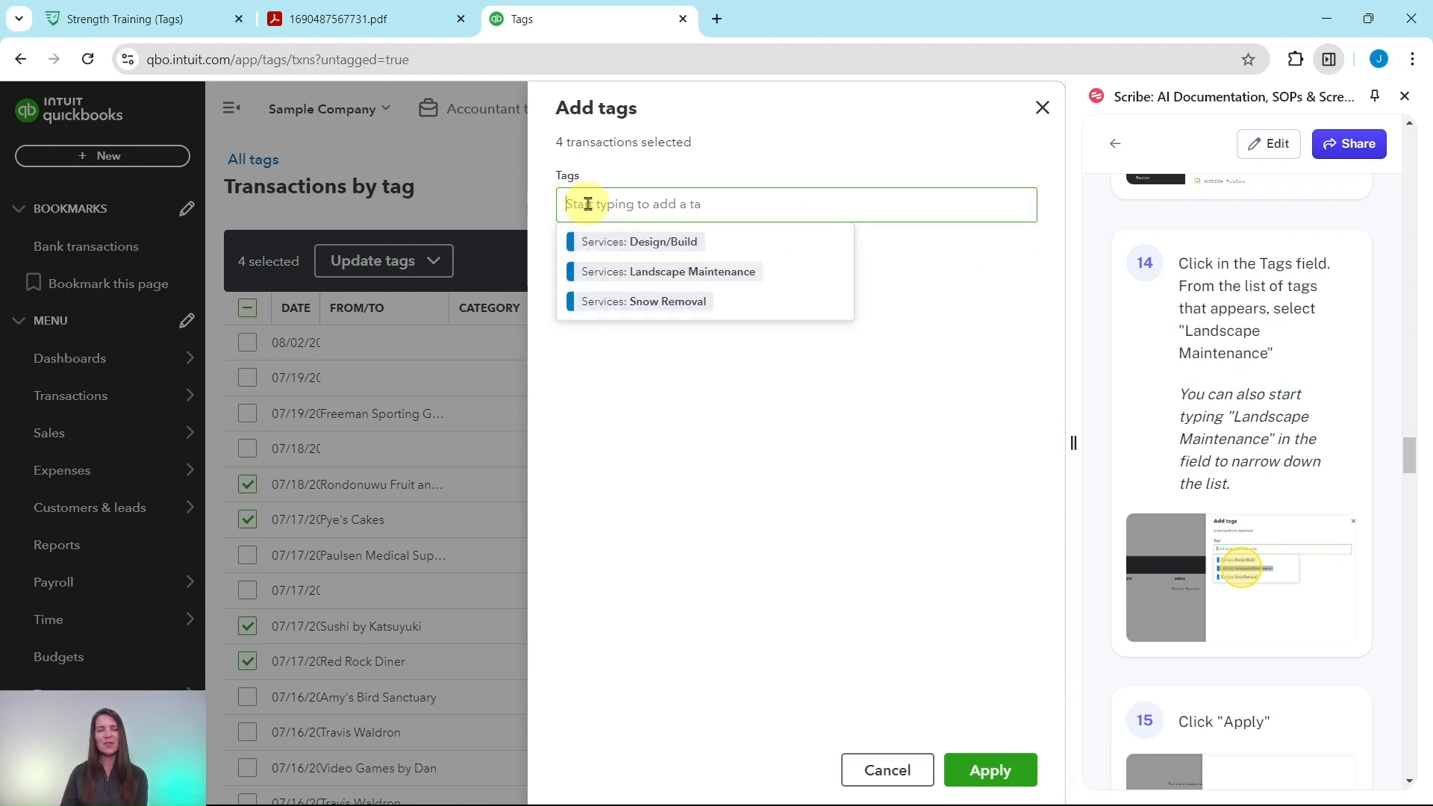
{"action": "left_click", "coordinate": [657, 275]}
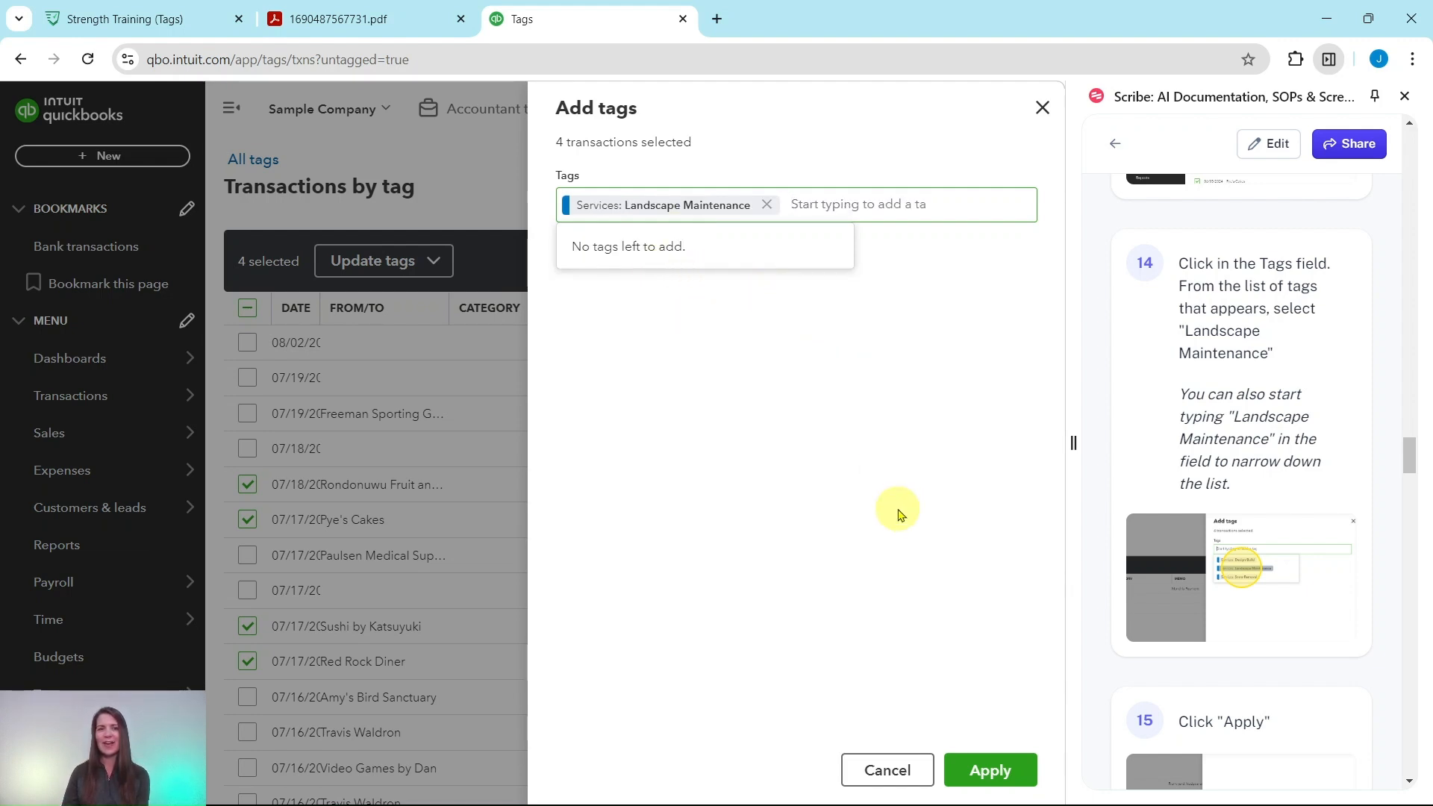
{"action": "left_click", "coordinate": [990, 767]}
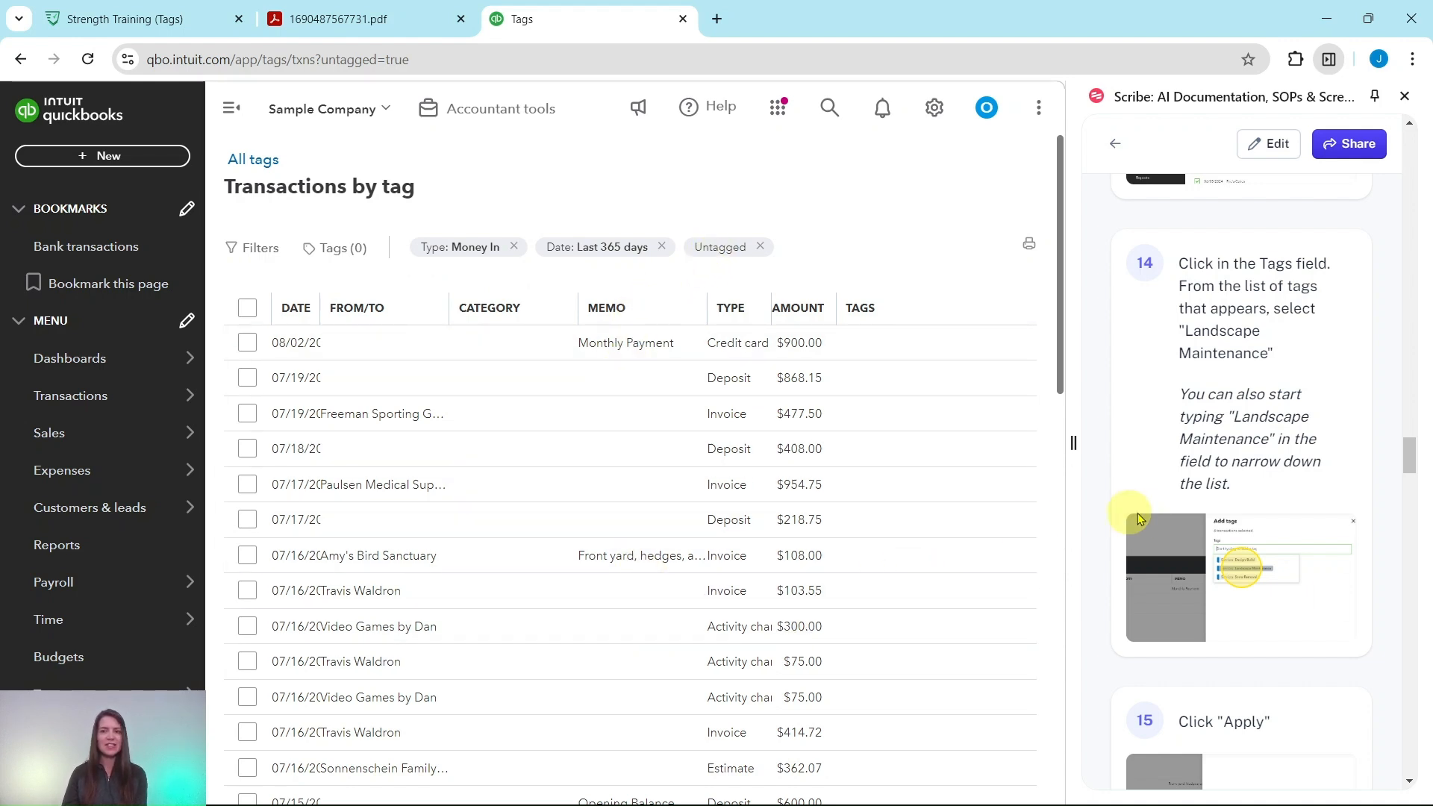
Follow the guide to change the untagged transactions filter type to Money Out and apply it.
{"action": "scroll", "coordinate": [1186, 482], "scroll_direction": "down", "scroll_amount": 4}
{"action": "scroll", "coordinate": [1186, 481], "scroll_direction": "down", "scroll_amount": 6}
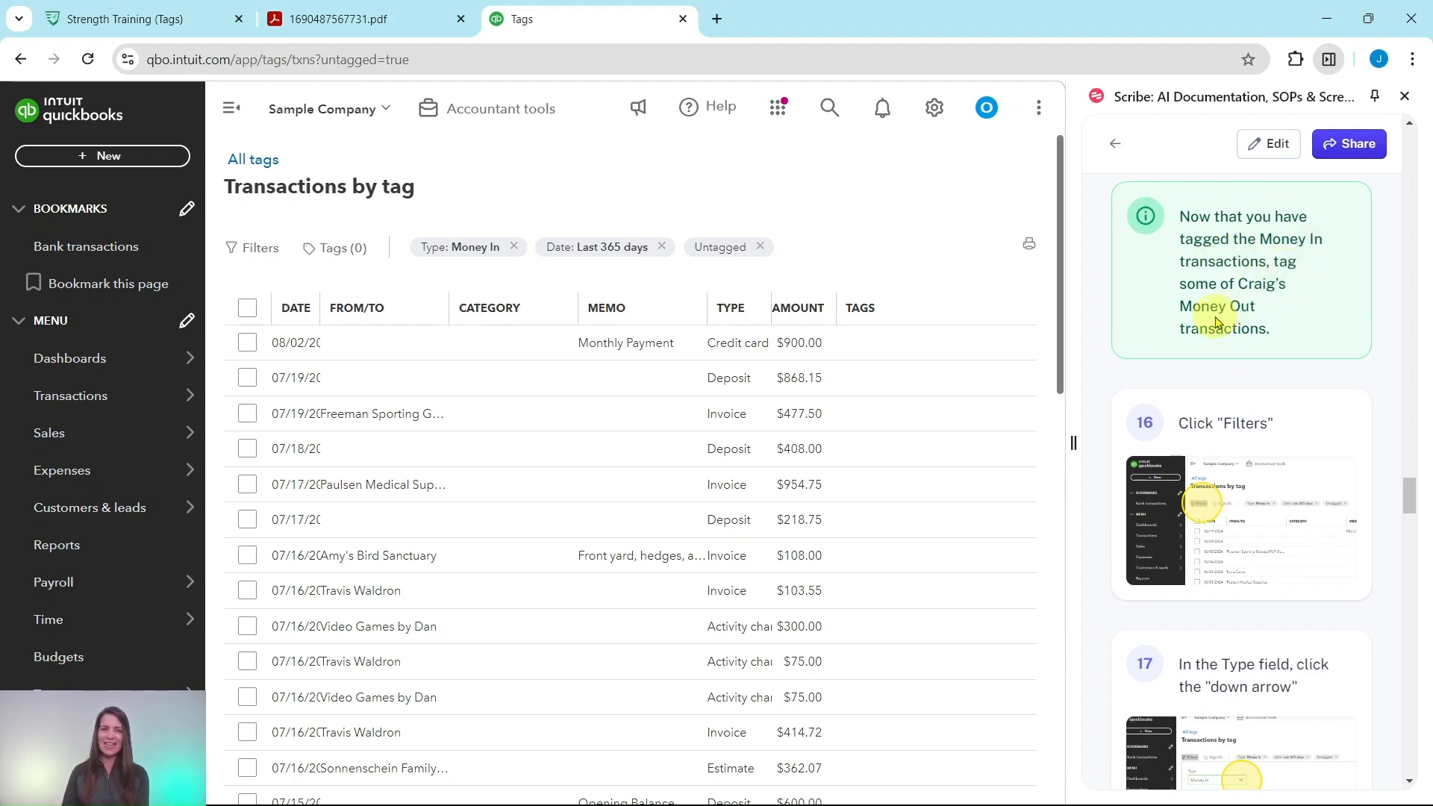
{"action": "scroll", "coordinate": [1215, 323], "scroll_direction": "down", "scroll_amount": 3}
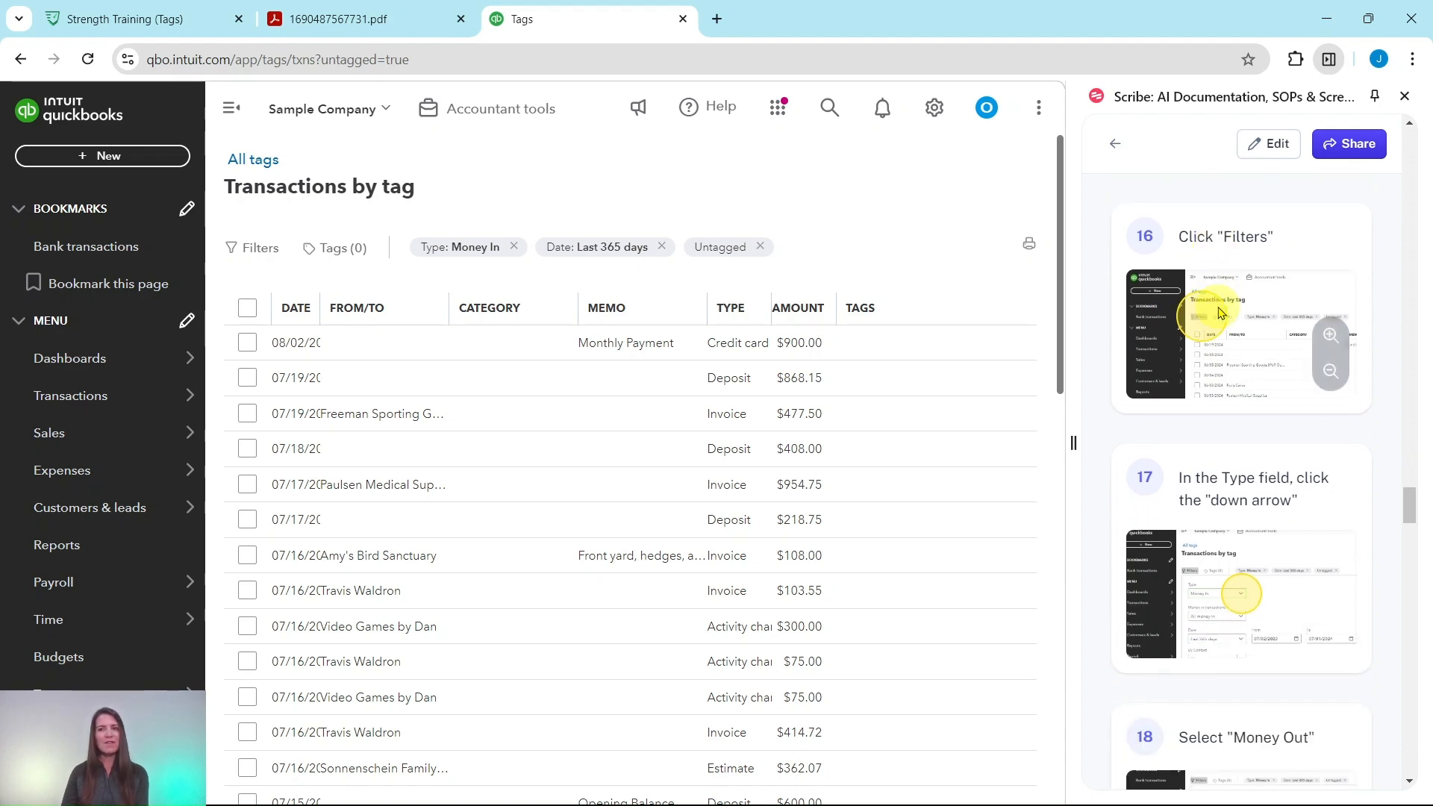
{"action": "left_click", "coordinate": [241, 255]}
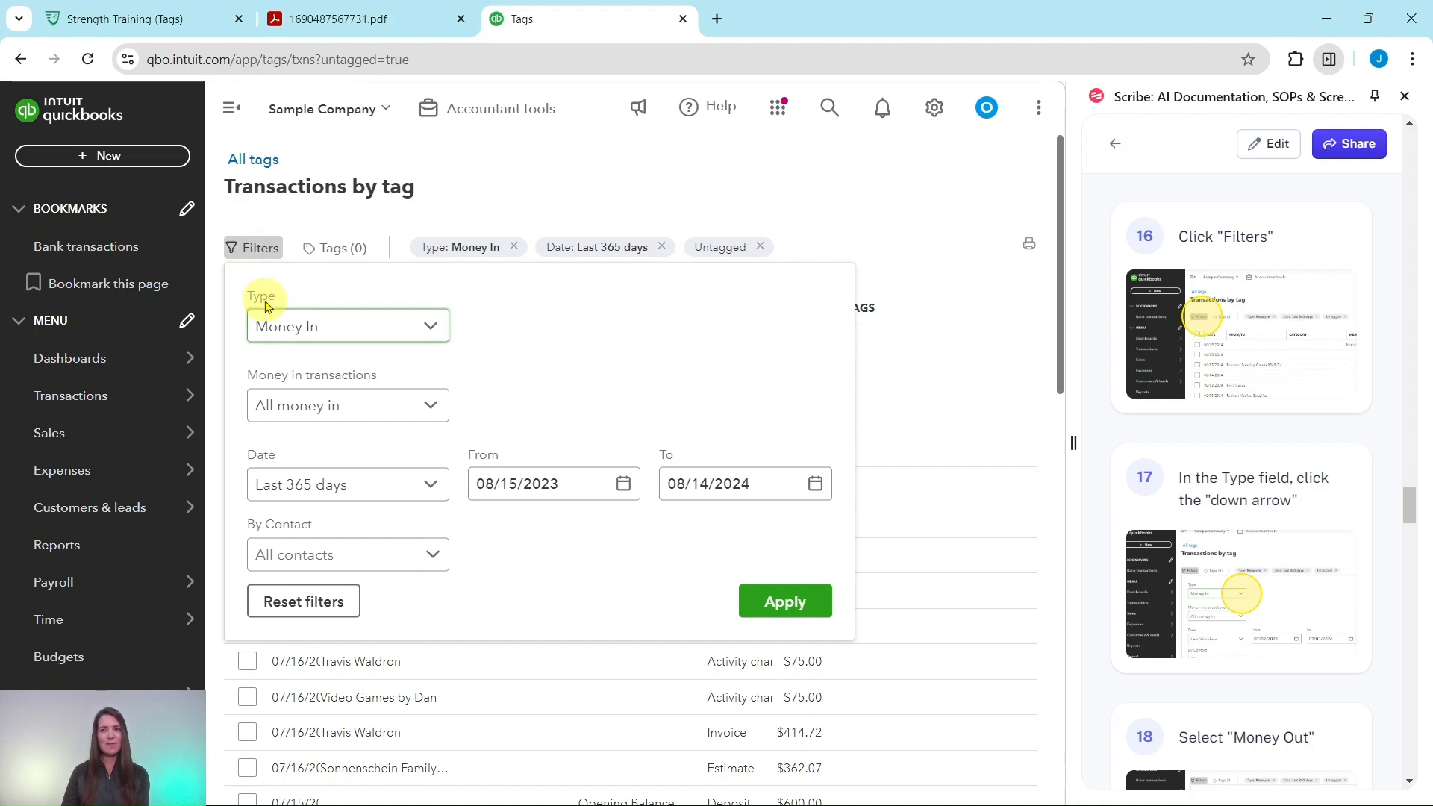
{"action": "left_click", "coordinate": [430, 328]}
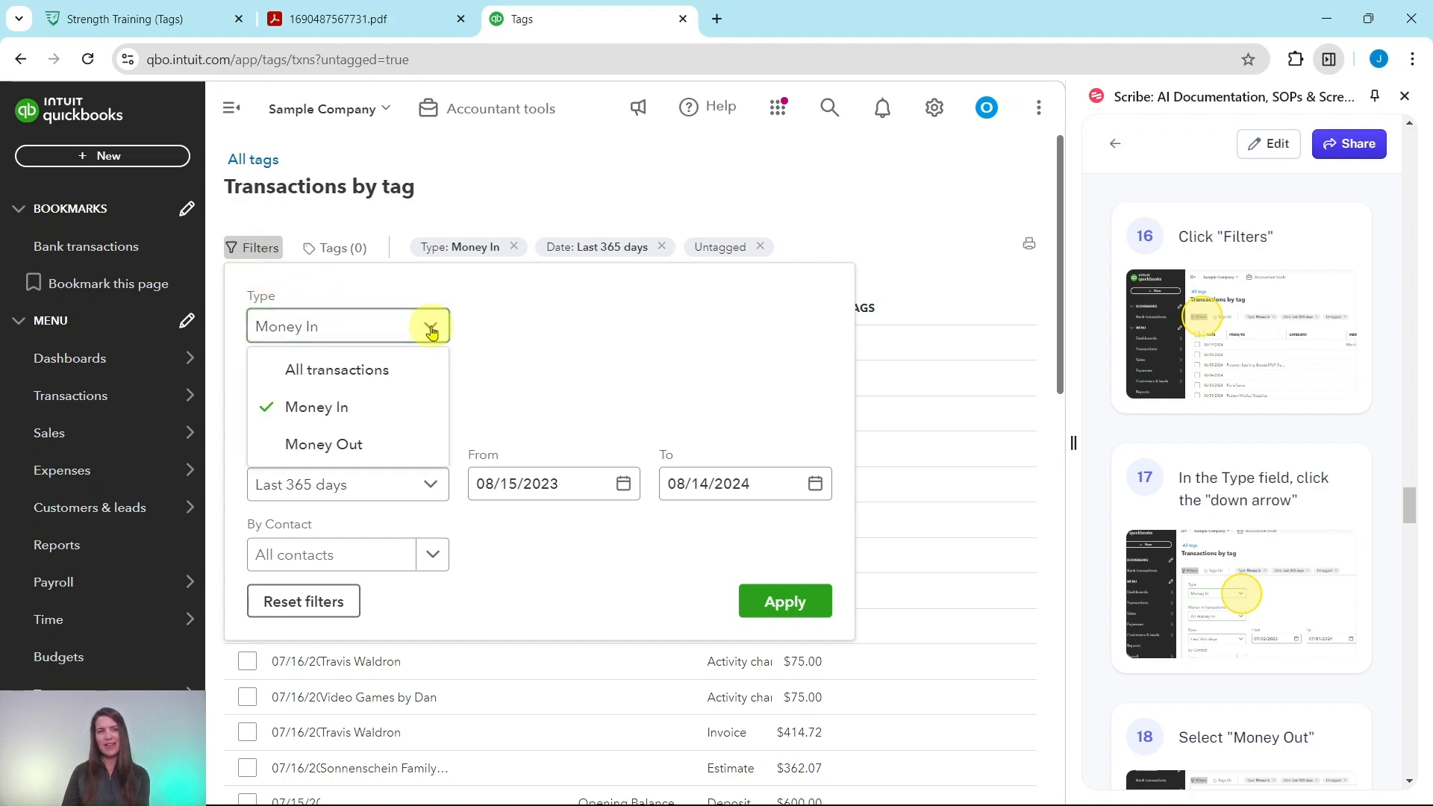
{"action": "left_click", "coordinate": [331, 455]}
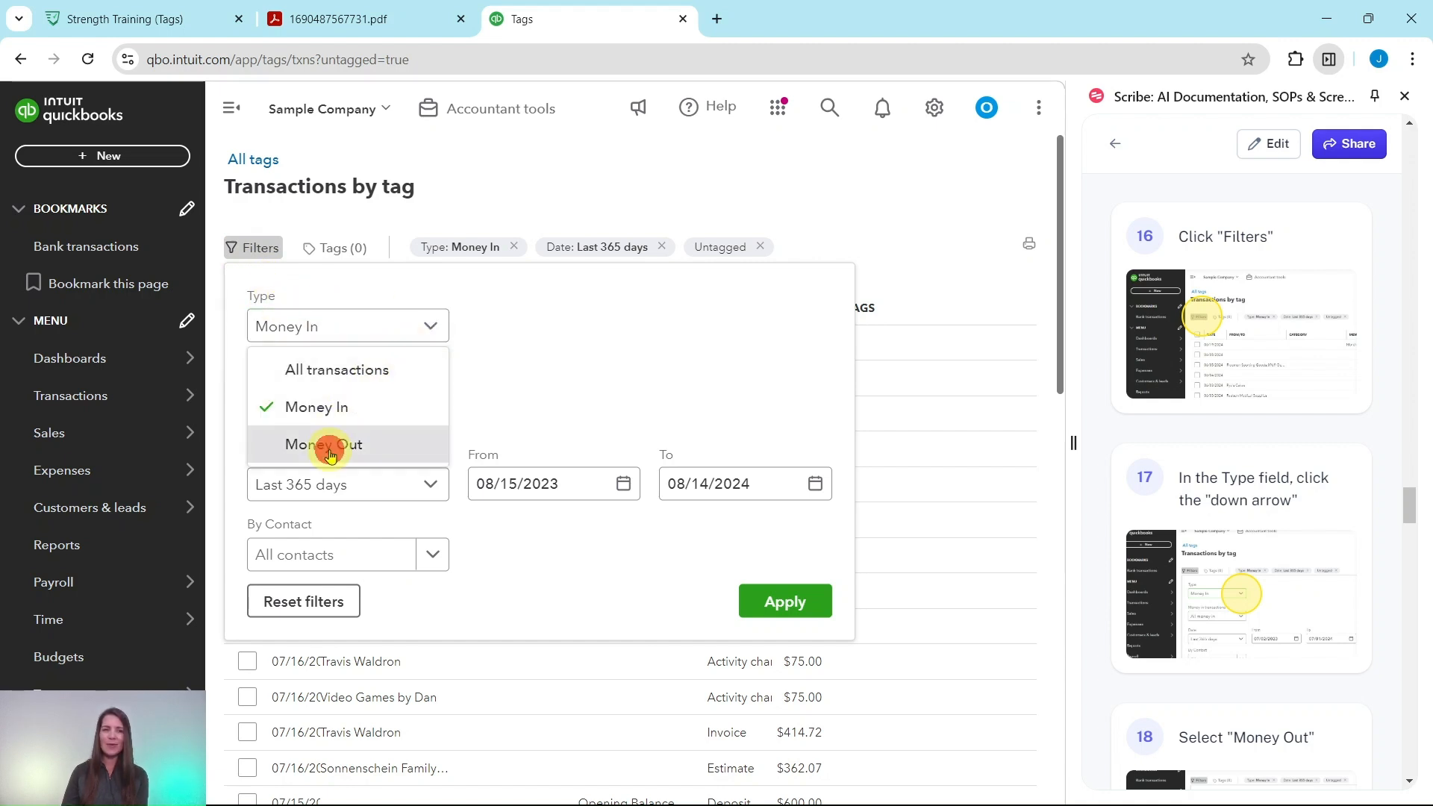
{"action": "scroll", "coordinate": [1288, 490], "scroll_direction": "down", "scroll_amount": 4}
{"action": "scroll", "coordinate": [1293, 488], "scroll_direction": "down", "scroll_amount": 3}
{"action": "left_click", "coordinate": [773, 601]}
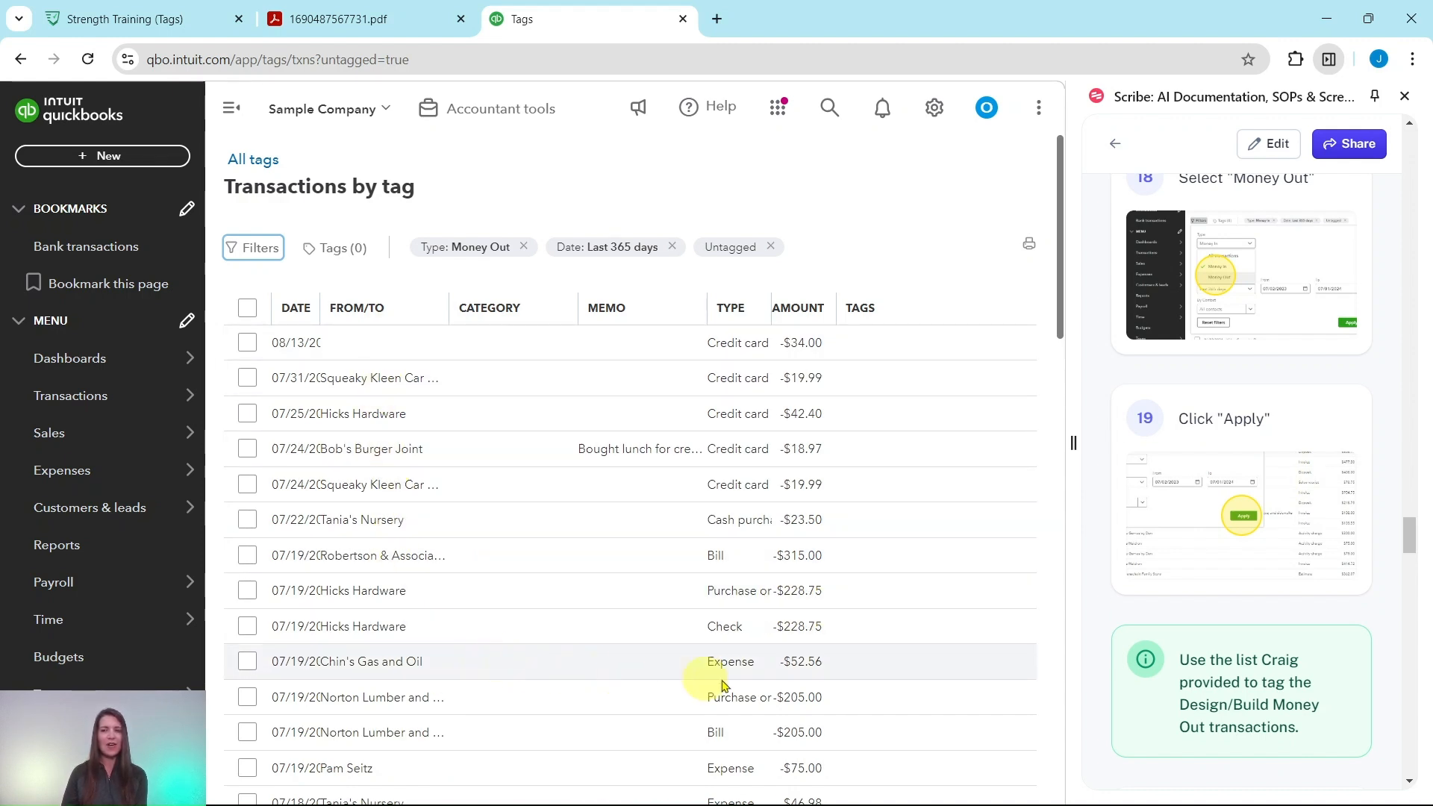
Read the guide's instructions for tagging Design/Build Money Out transactions and review the Design/Build Materials vendors in the PDF list.
{"action": "scroll", "coordinate": [1269, 523], "scroll_direction": "down", "scroll_amount": 5}
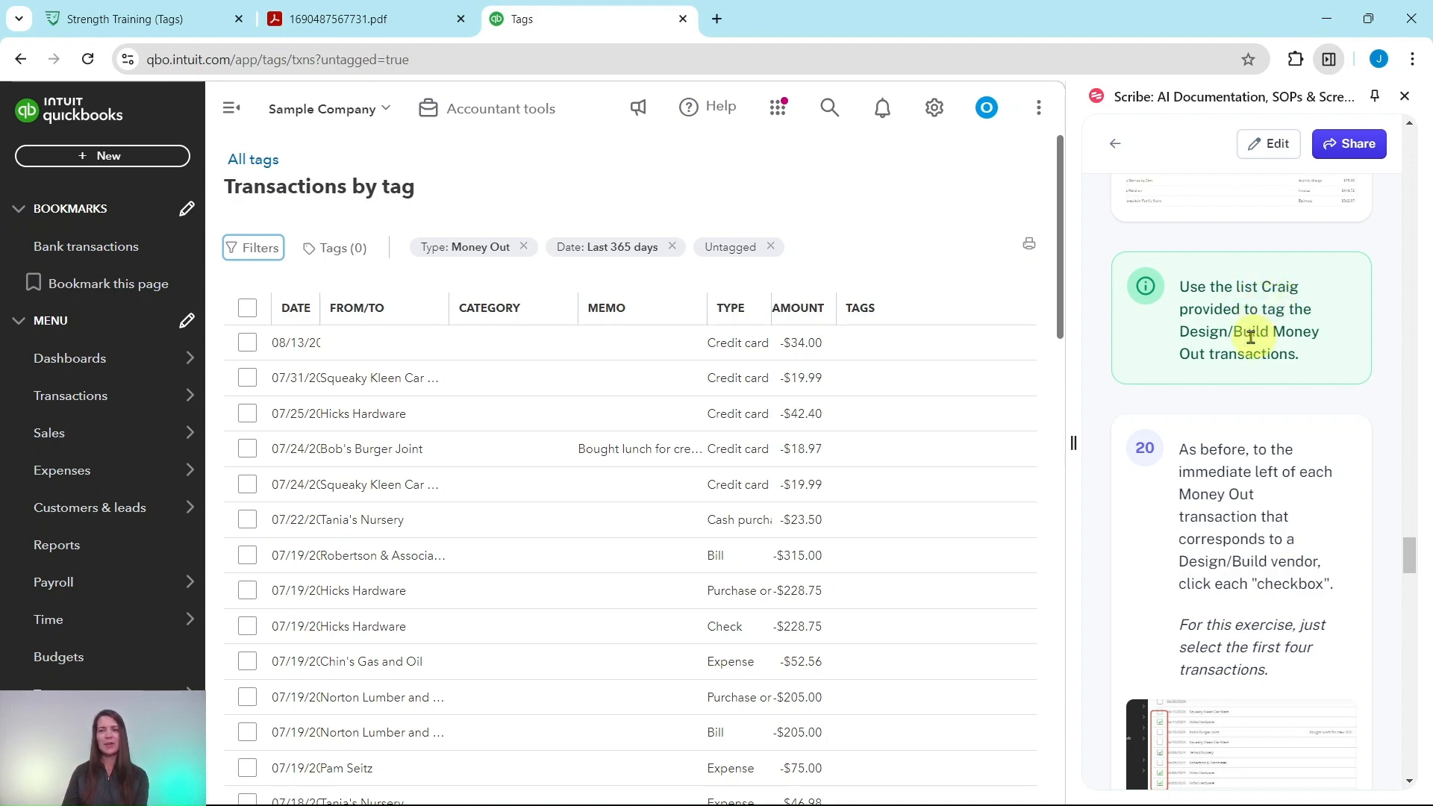
{"action": "left_click", "coordinate": [409, 23]}
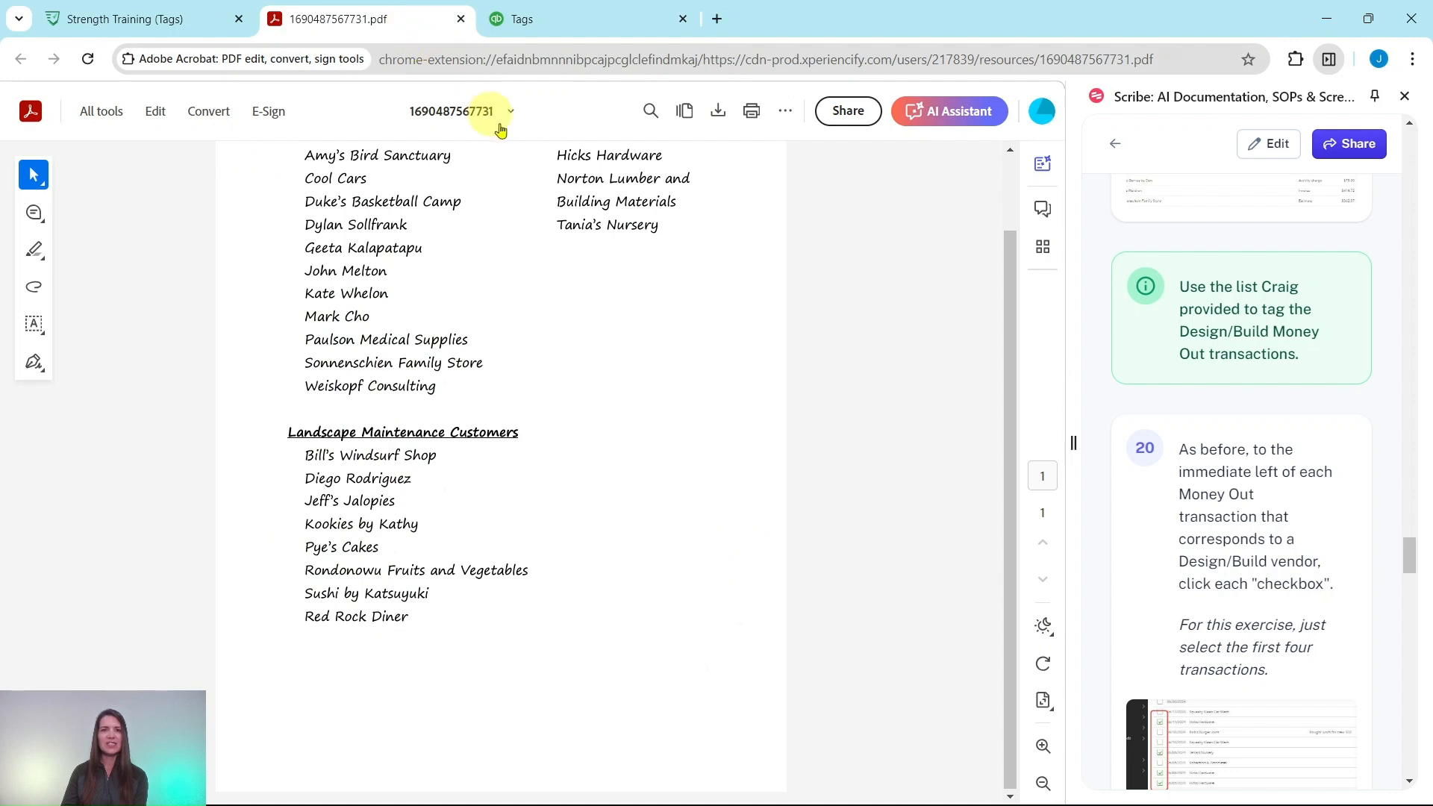
{"action": "scroll", "coordinate": [668, 320], "scroll_direction": "up", "scroll_amount": 1}
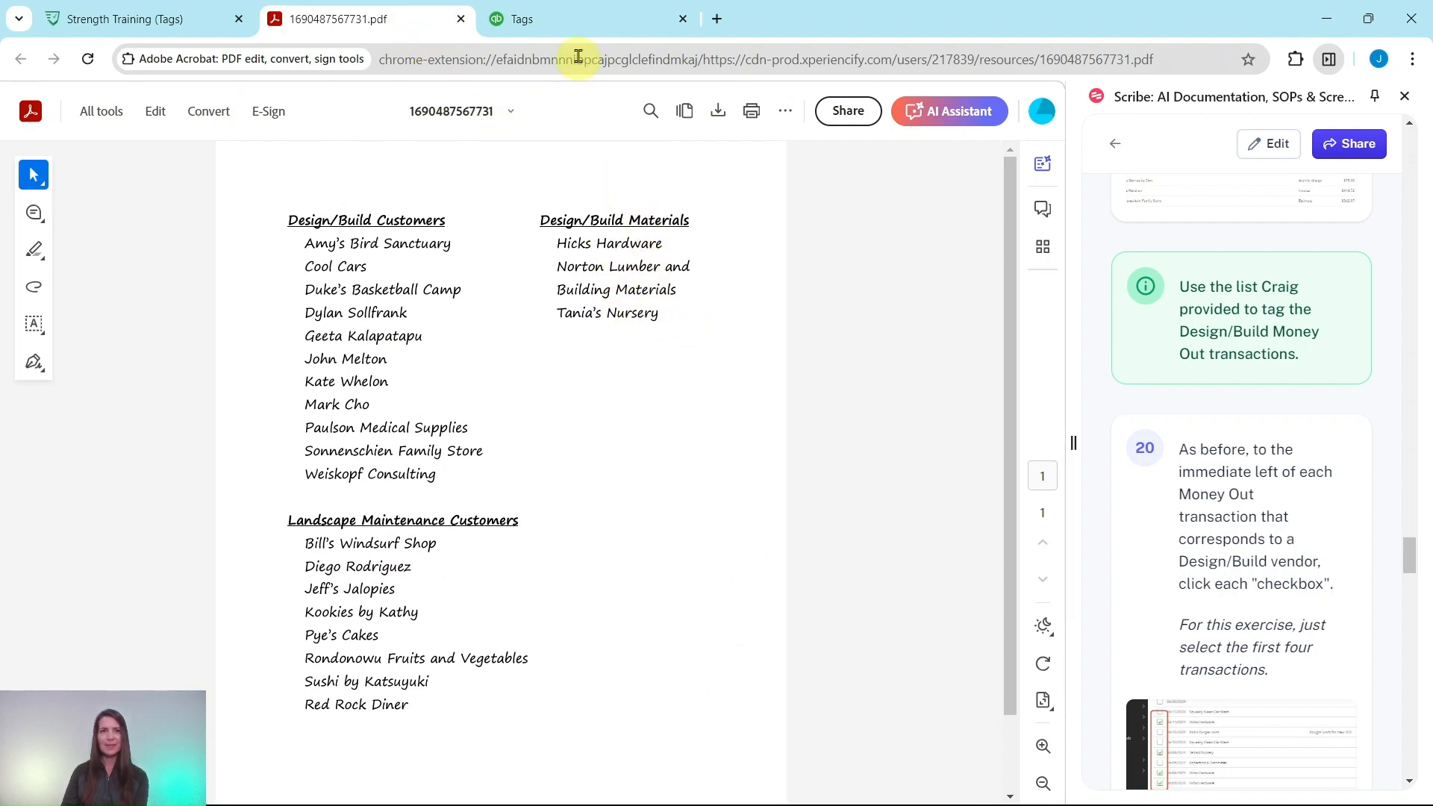
{"action": "left_click", "coordinate": [581, 22]}
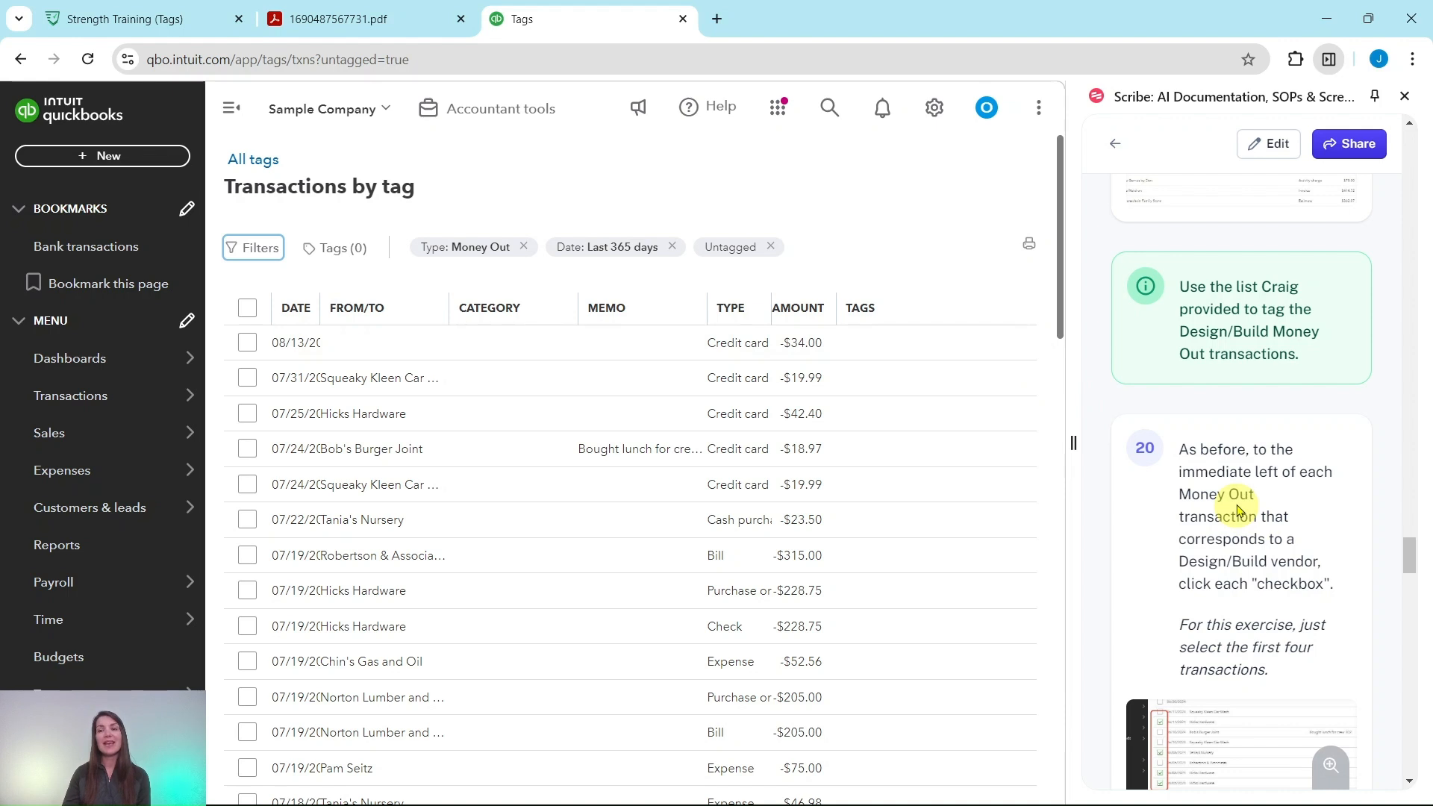
{"action": "scroll", "coordinate": [1240, 485], "scroll_direction": "down", "scroll_amount": 4}
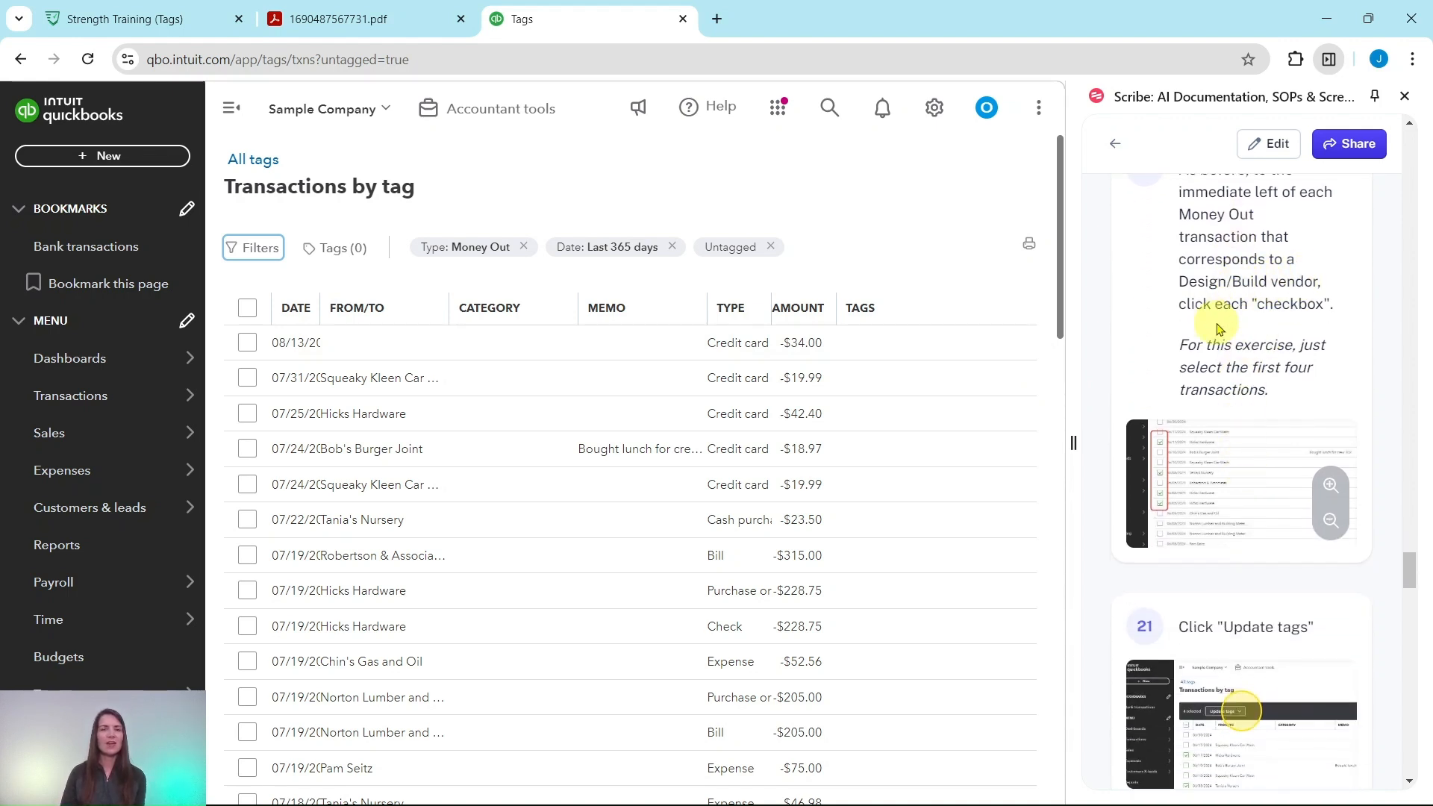
{"action": "scroll", "coordinate": [1319, 269], "scroll_direction": "down", "scroll_amount": 1}
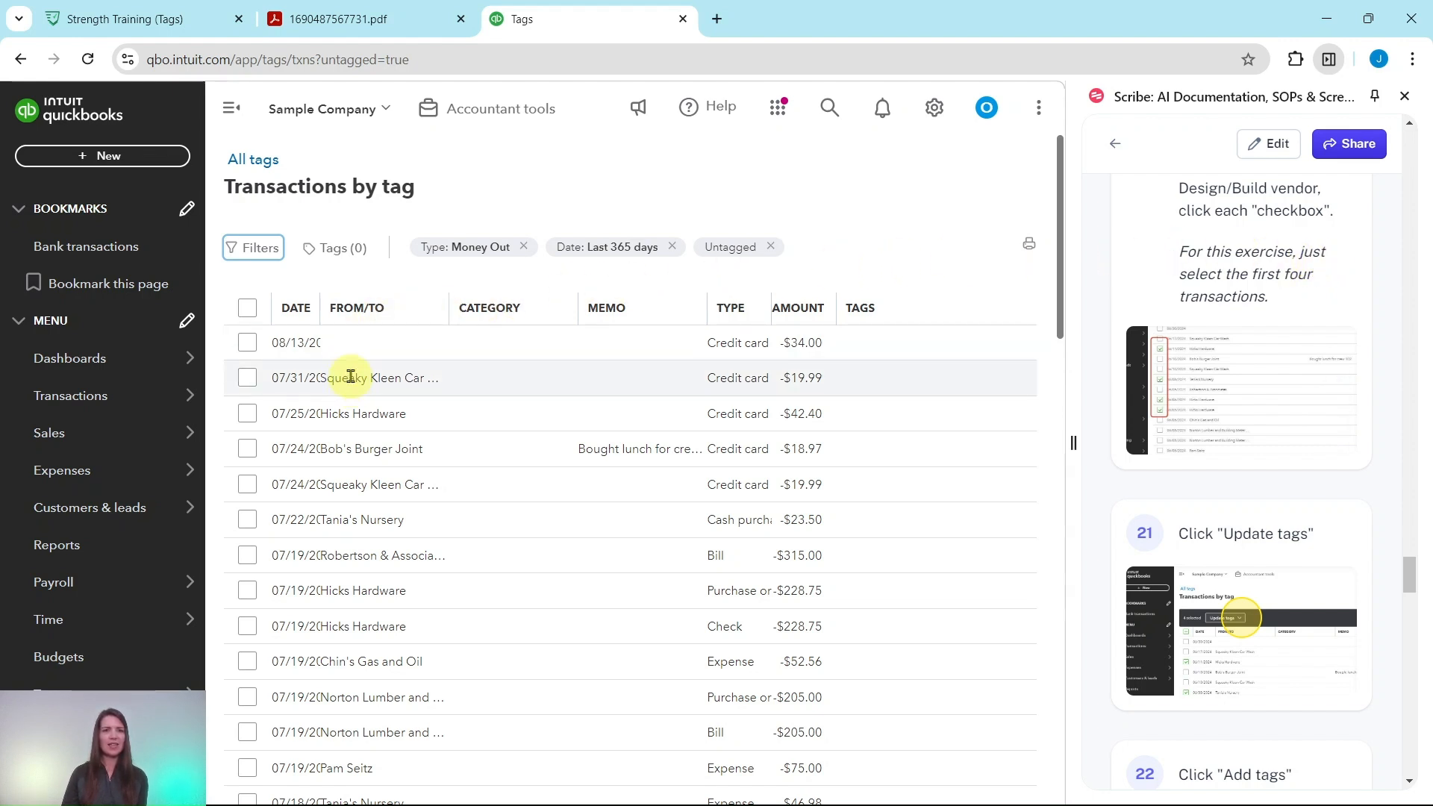
Compare the first Money Out names with the Design/Build Materials vendors in the PDF and select the $42.40 Hicks Hardware transaction.
{"action": "left_click", "coordinate": [356, 19]}
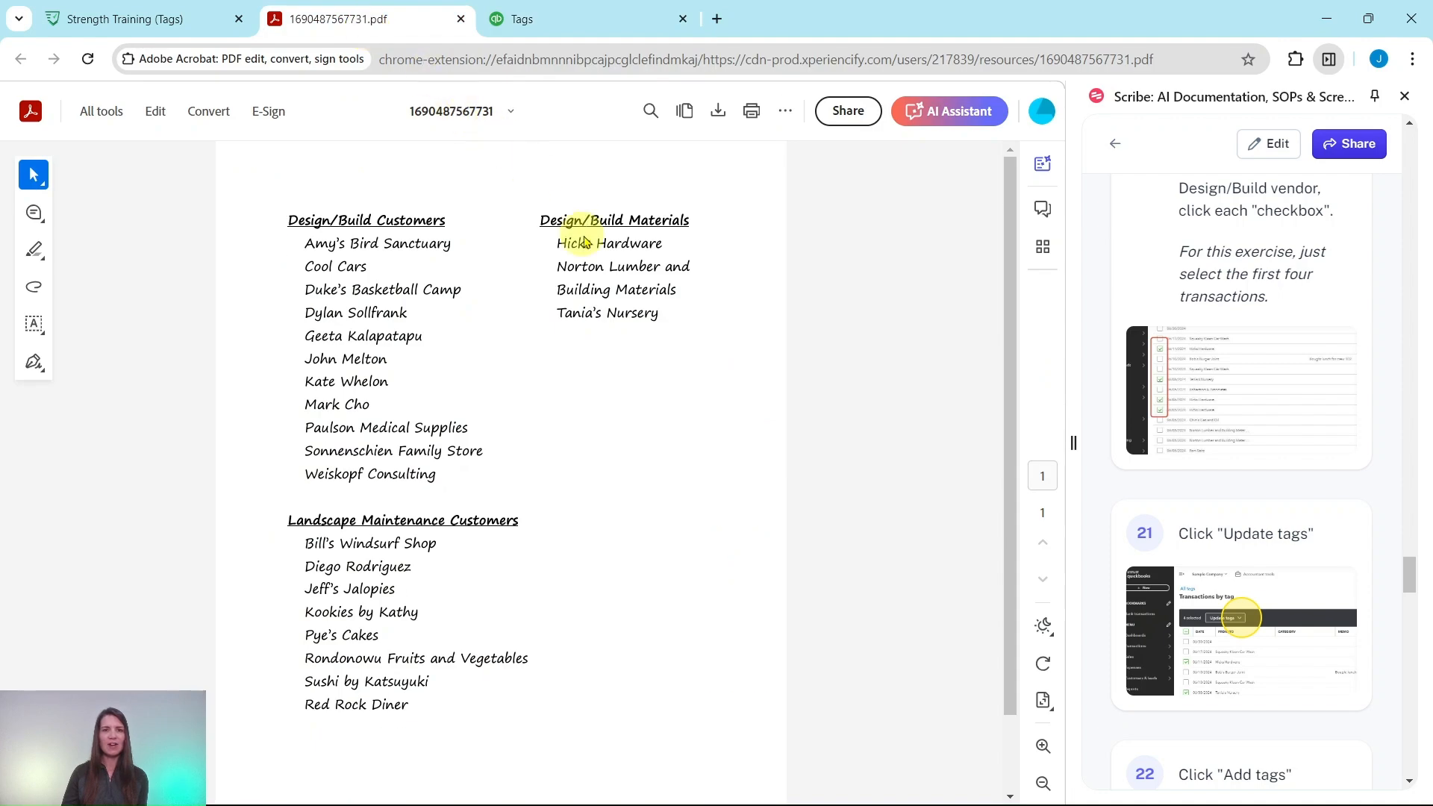
{"action": "left_click", "coordinate": [539, 22]}
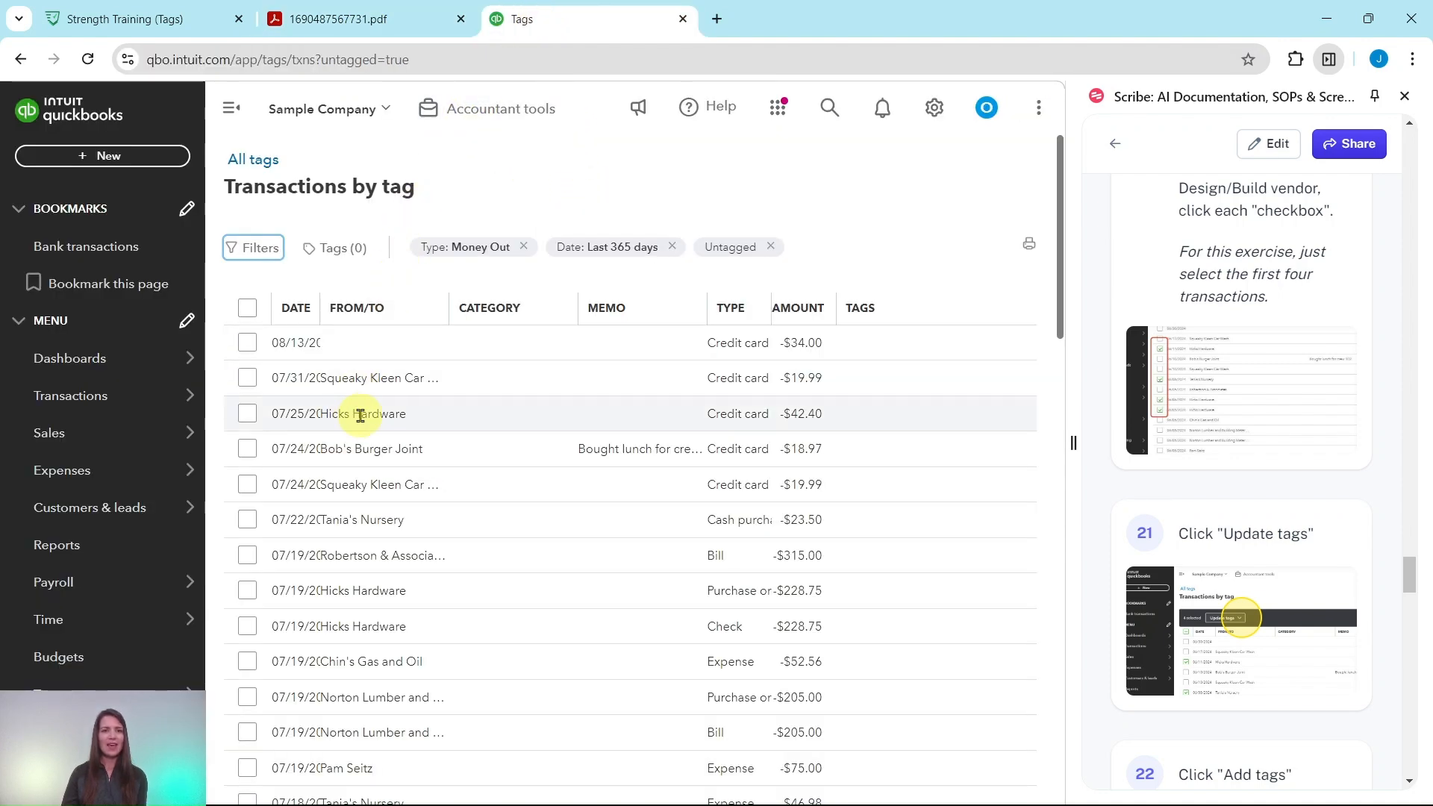
{"action": "left_click", "coordinate": [332, 20]}
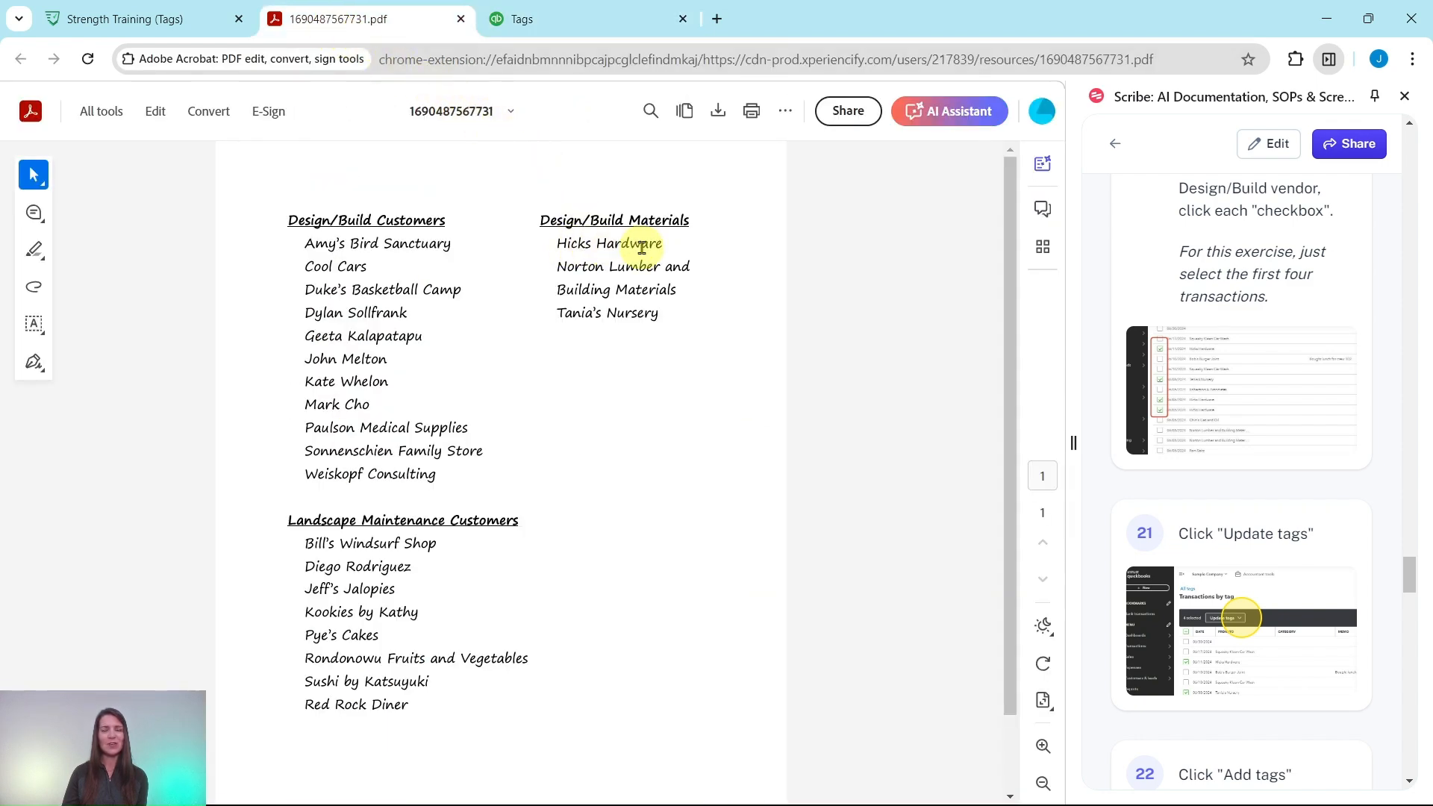
{"action": "left_click", "coordinate": [590, 21]}
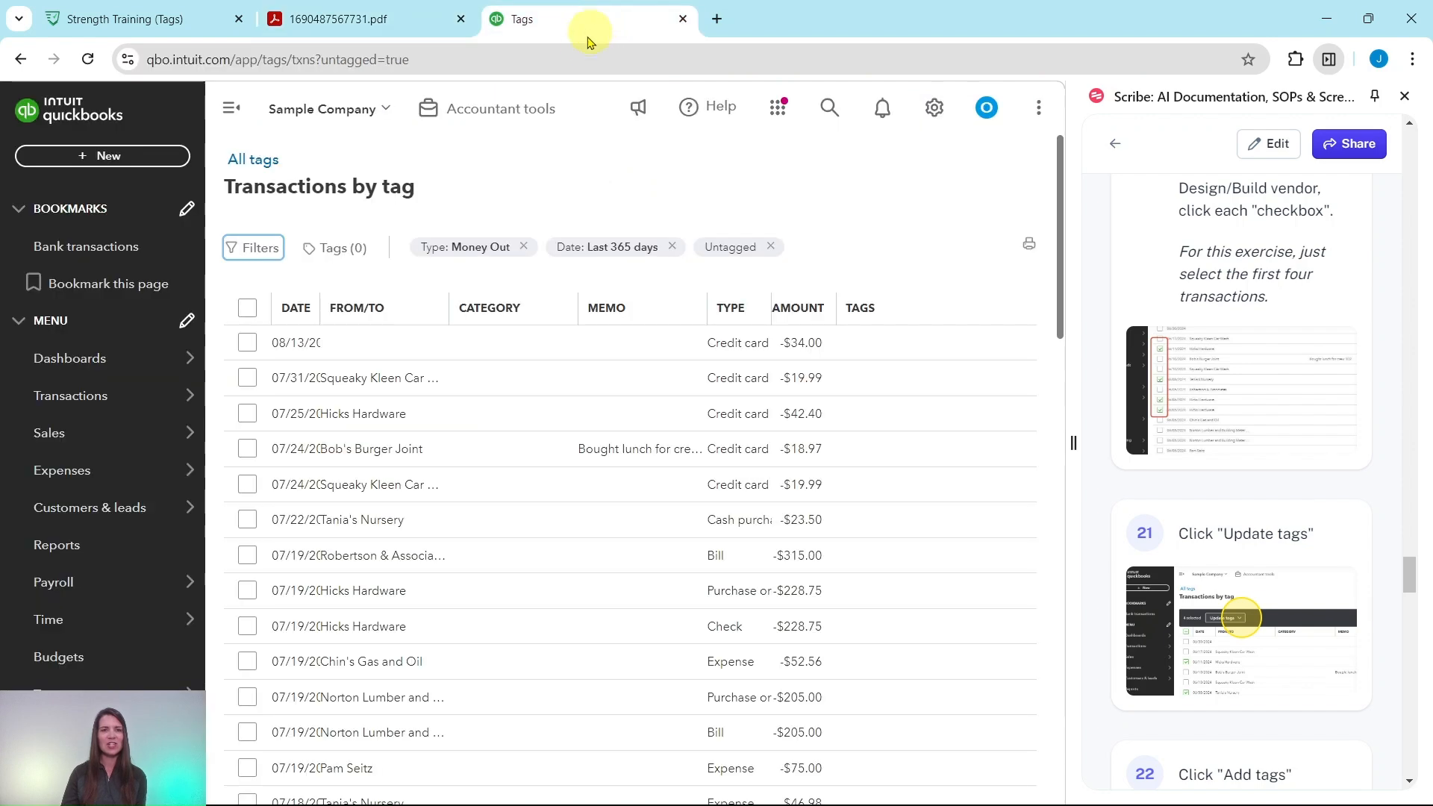
{"action": "left_click", "coordinate": [248, 415]}
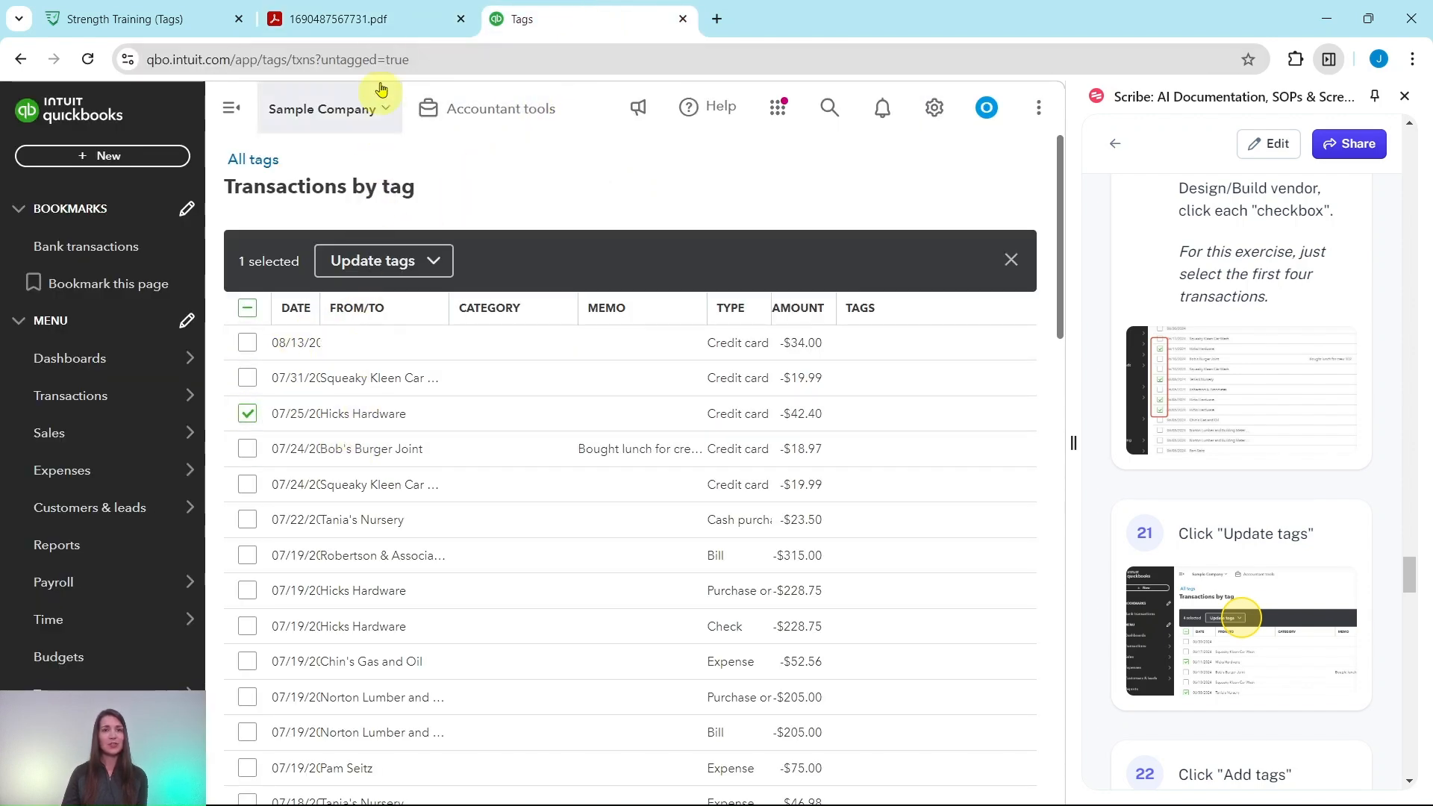
Check the Money Out names against the Design/Build Materials vendors in the PDF and select the $23.50 Tania's Nursery transaction.
{"action": "left_click", "coordinate": [388, 21]}
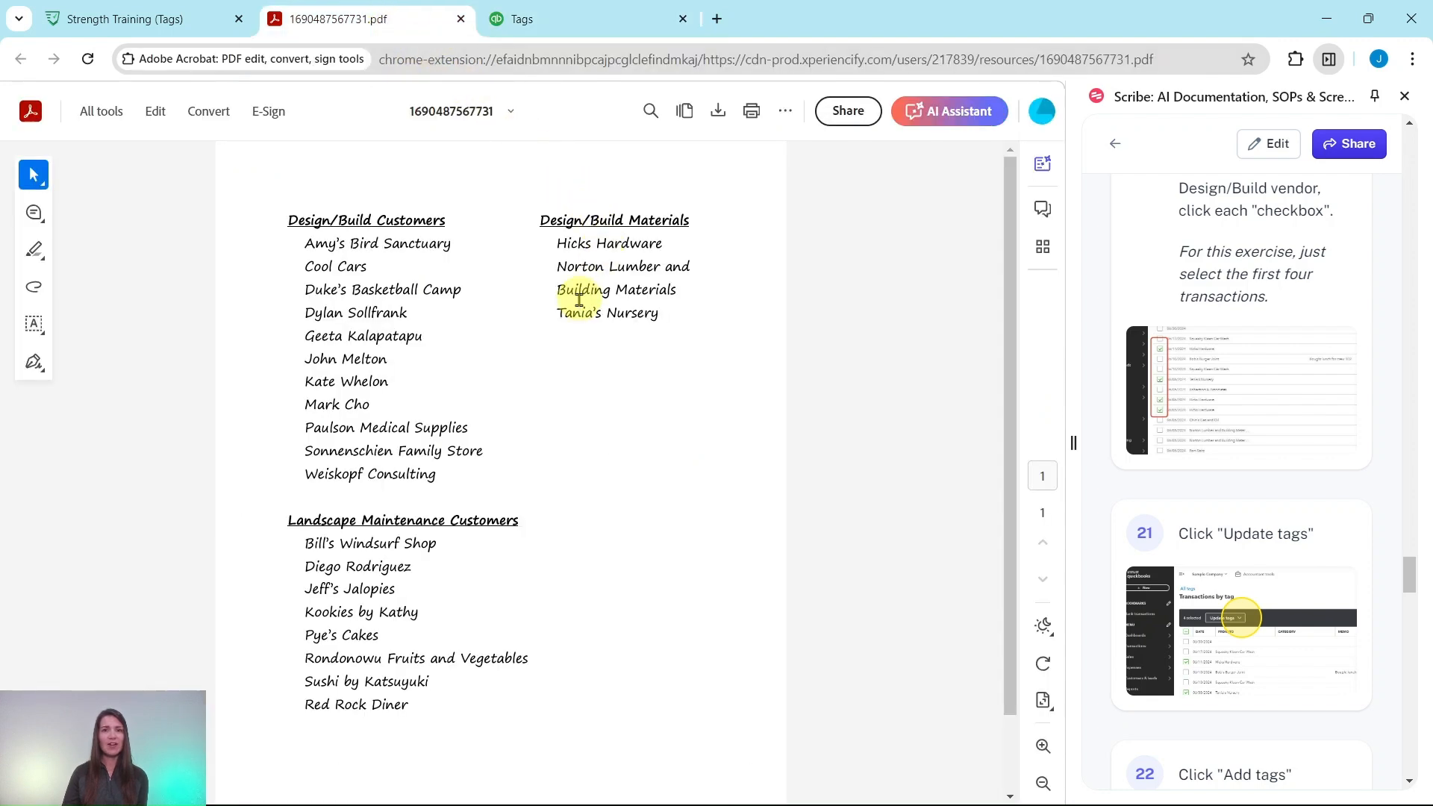
{"action": "left_click", "coordinate": [564, 26]}
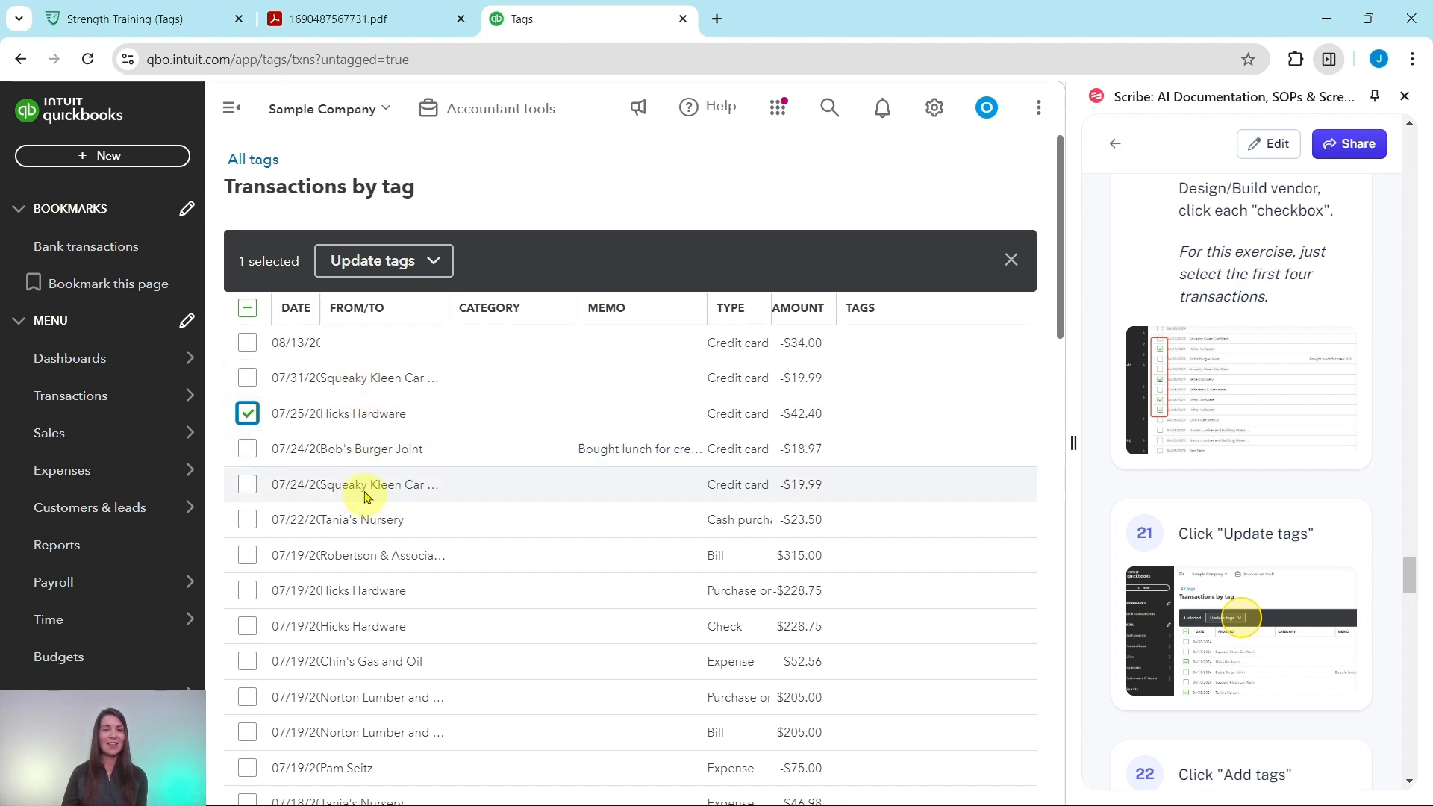
{"action": "scroll", "coordinate": [367, 467], "scroll_direction": "down", "scroll_amount": 3}
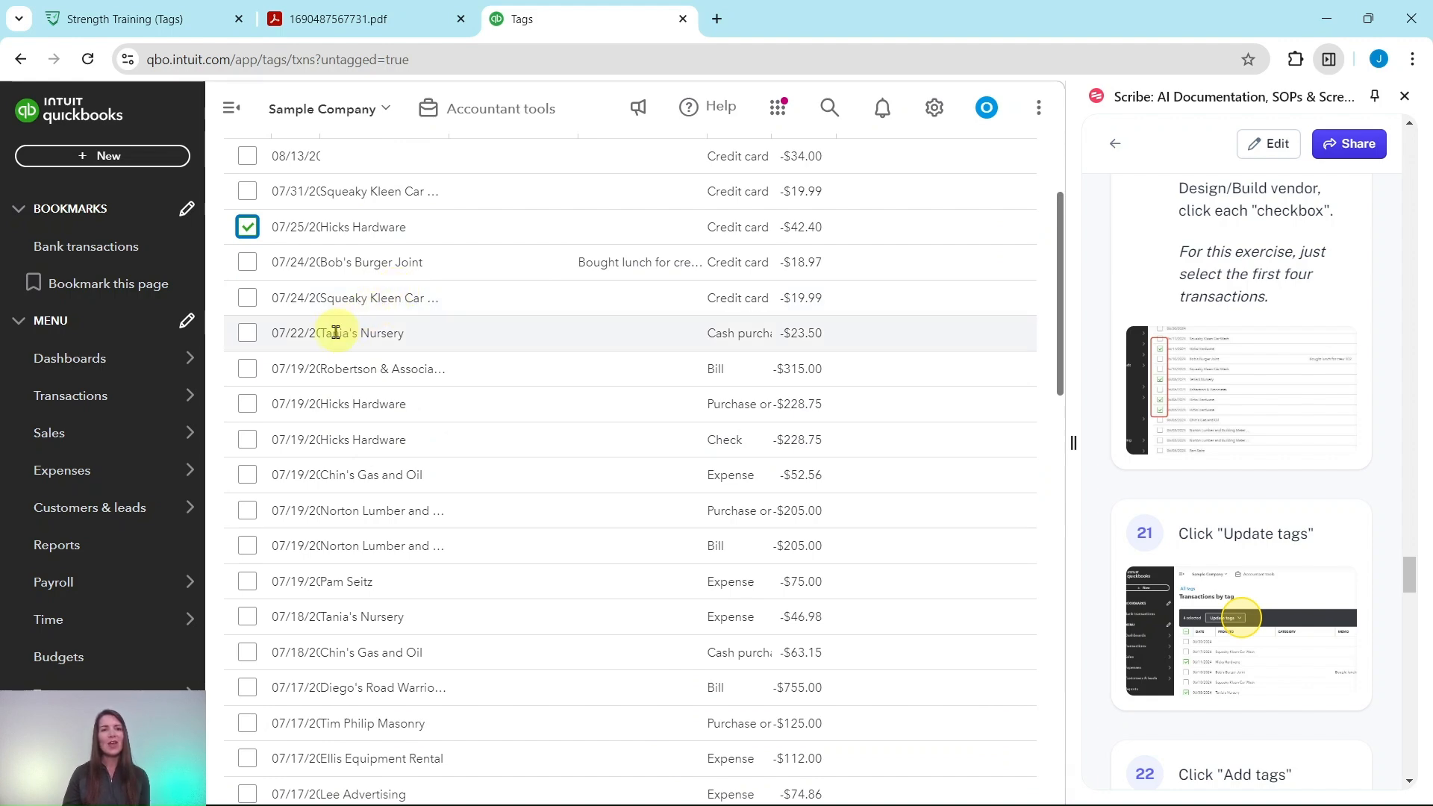
{"action": "left_click", "coordinate": [353, 26]}
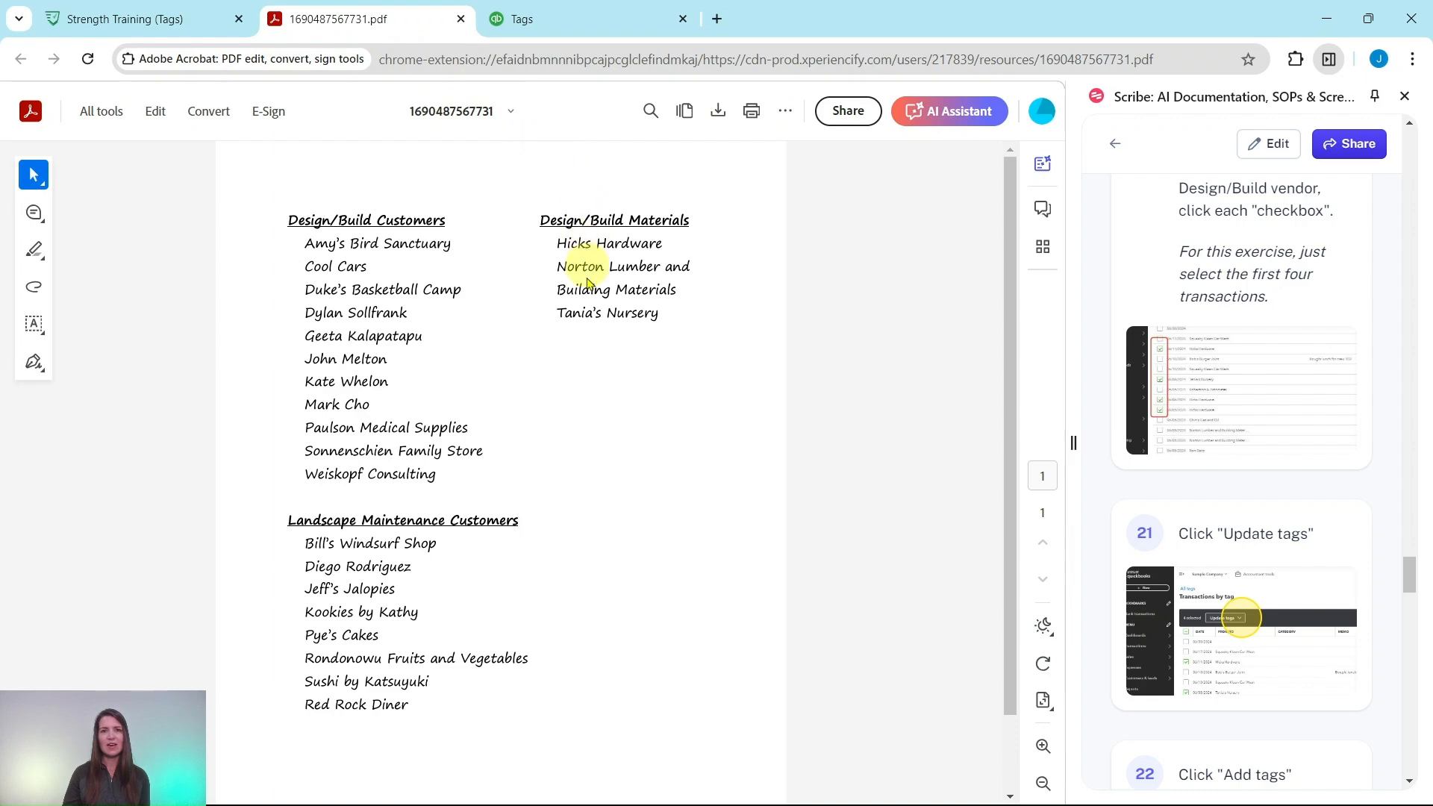
{"action": "left_click", "coordinate": [601, 23]}
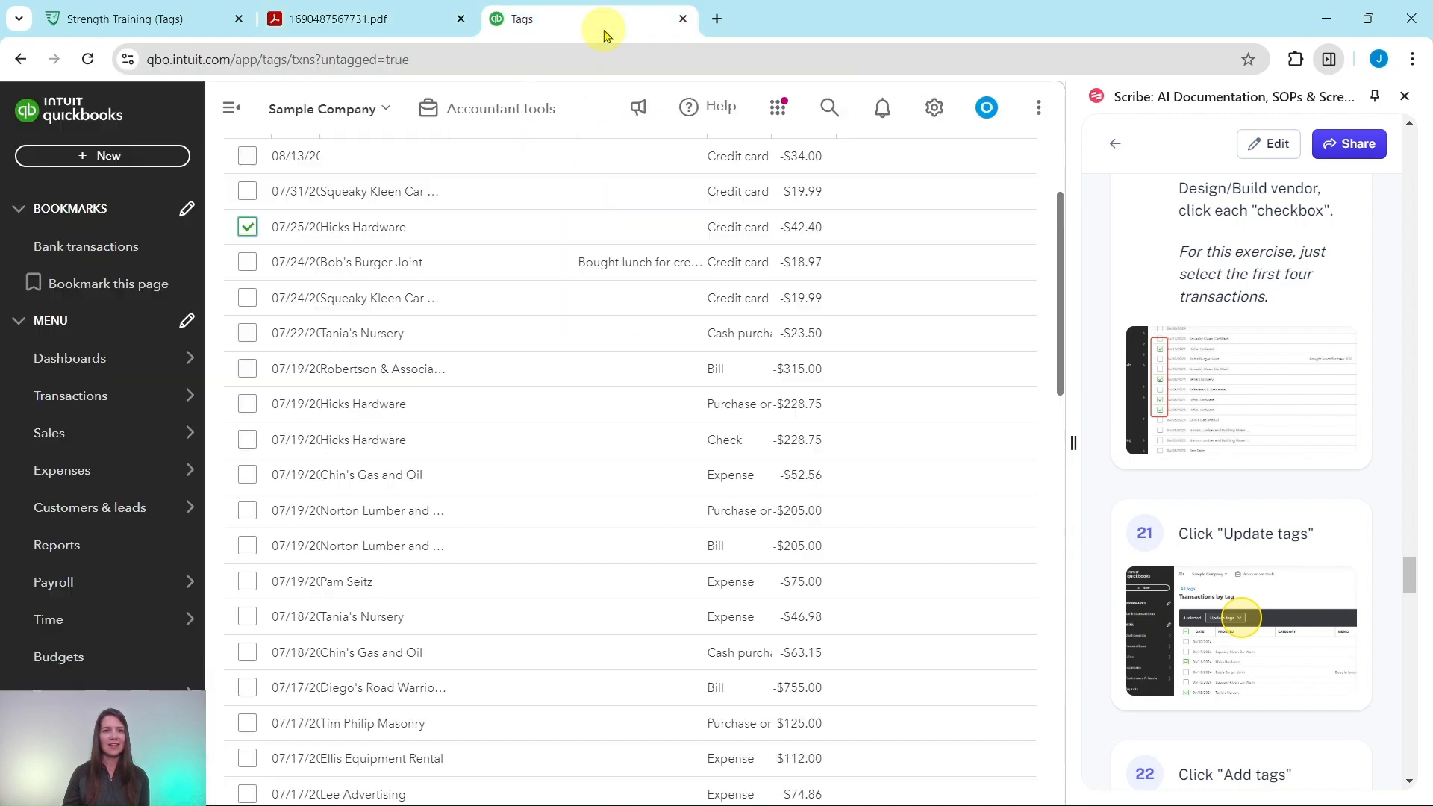
{"action": "left_click", "coordinate": [244, 335]}
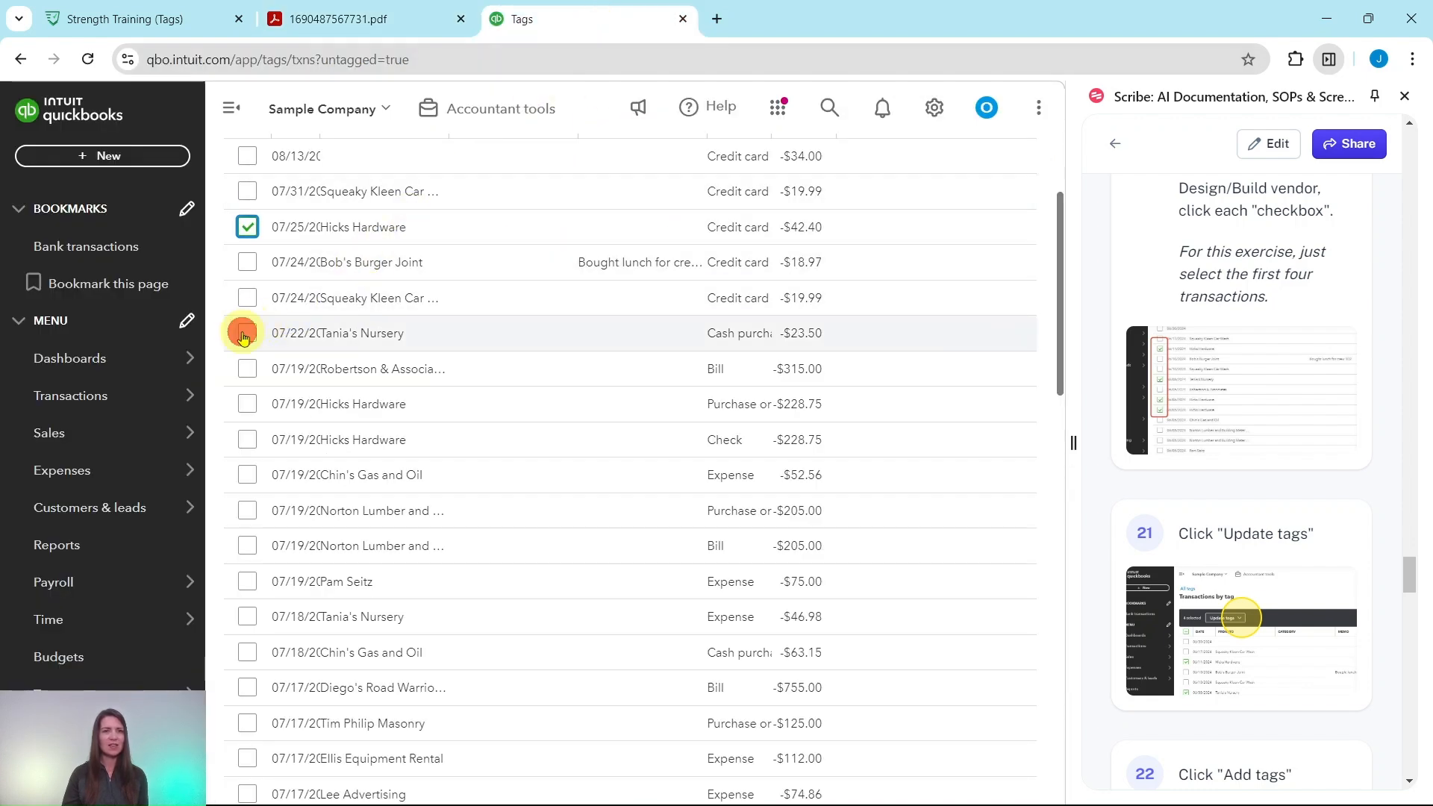
Check the next names against the PDF's Design/Build Materials vendors and select both $228.75 Hicks Hardware transactions.
{"action": "left_click", "coordinate": [350, 19]}
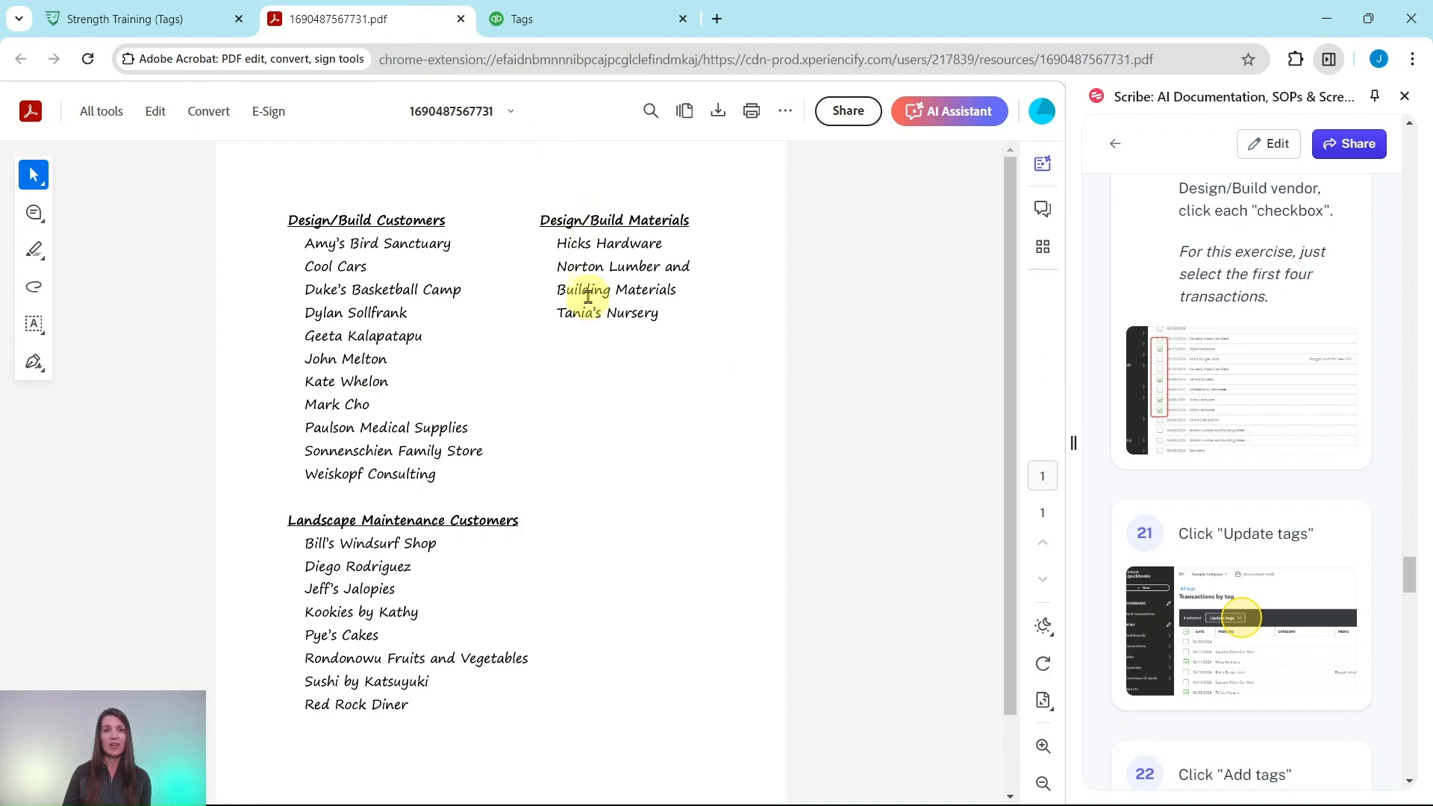
{"action": "left_click", "coordinate": [606, 33]}
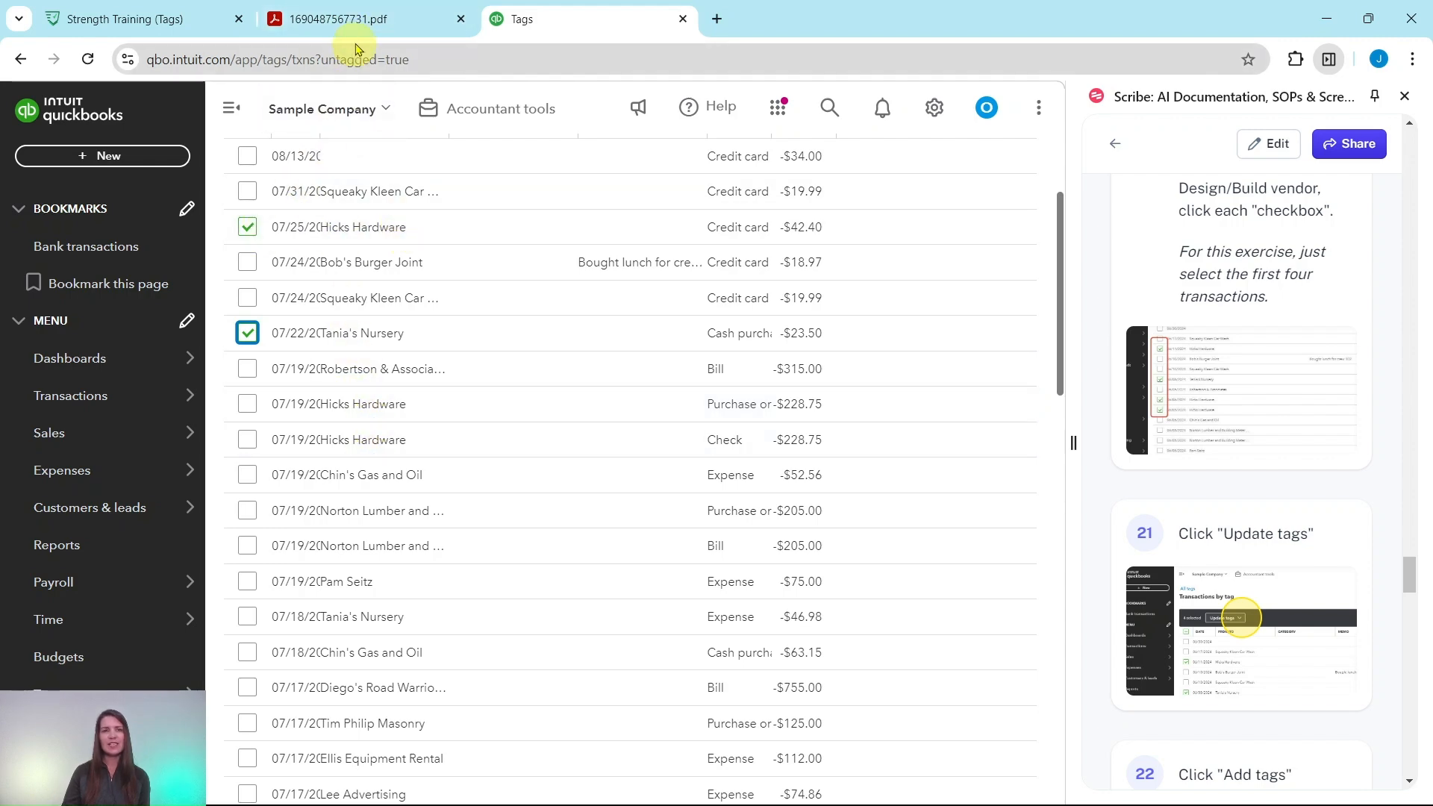
{"action": "left_click", "coordinate": [351, 18]}
{"action": "left_click", "coordinate": [597, 21]}
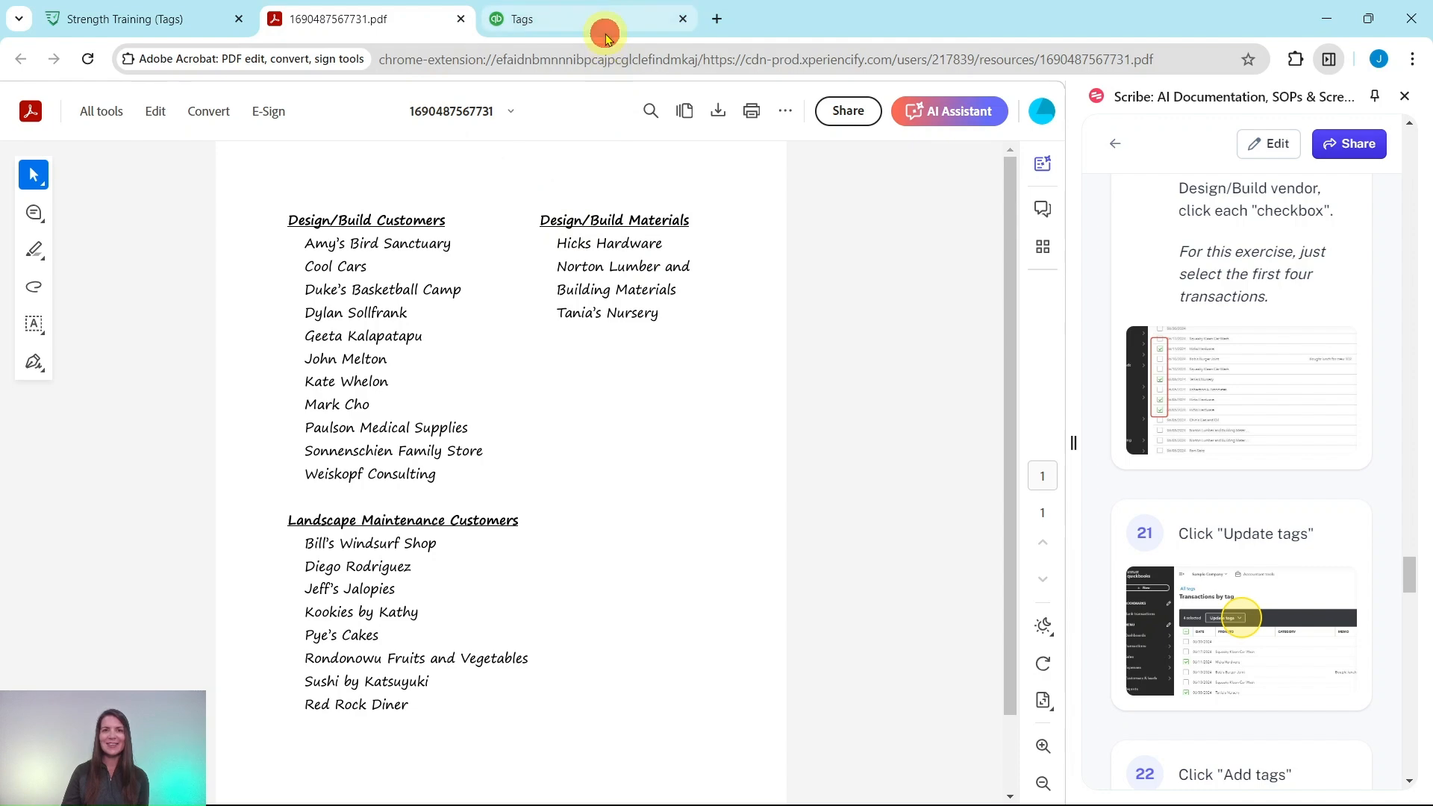
{"action": "left_click", "coordinate": [247, 404]}
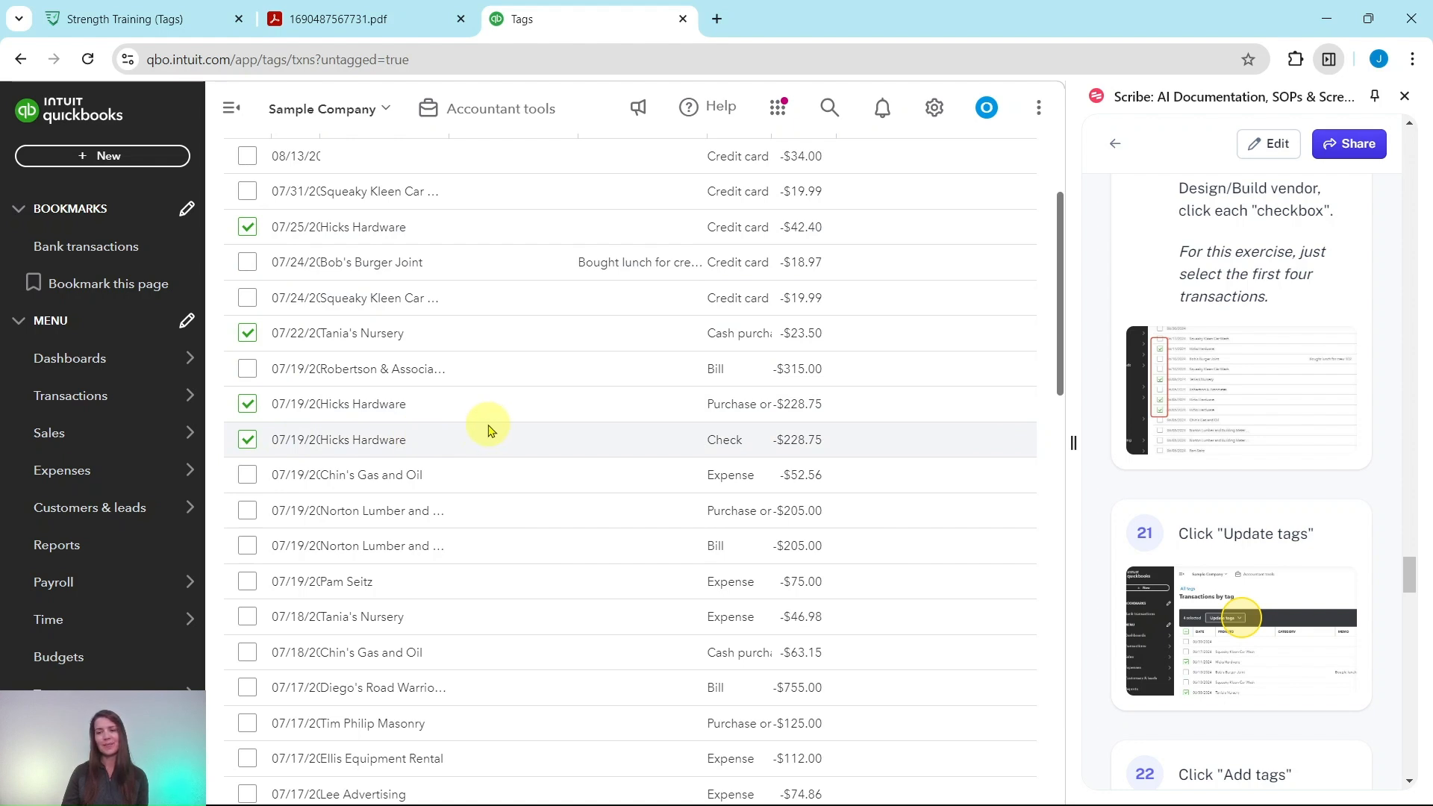
Add the Services tag Design/Build to the four selected Money Out transactions and apply it.
{"action": "scroll", "coordinate": [503, 418], "scroll_direction": "up", "scroll_amount": 3}
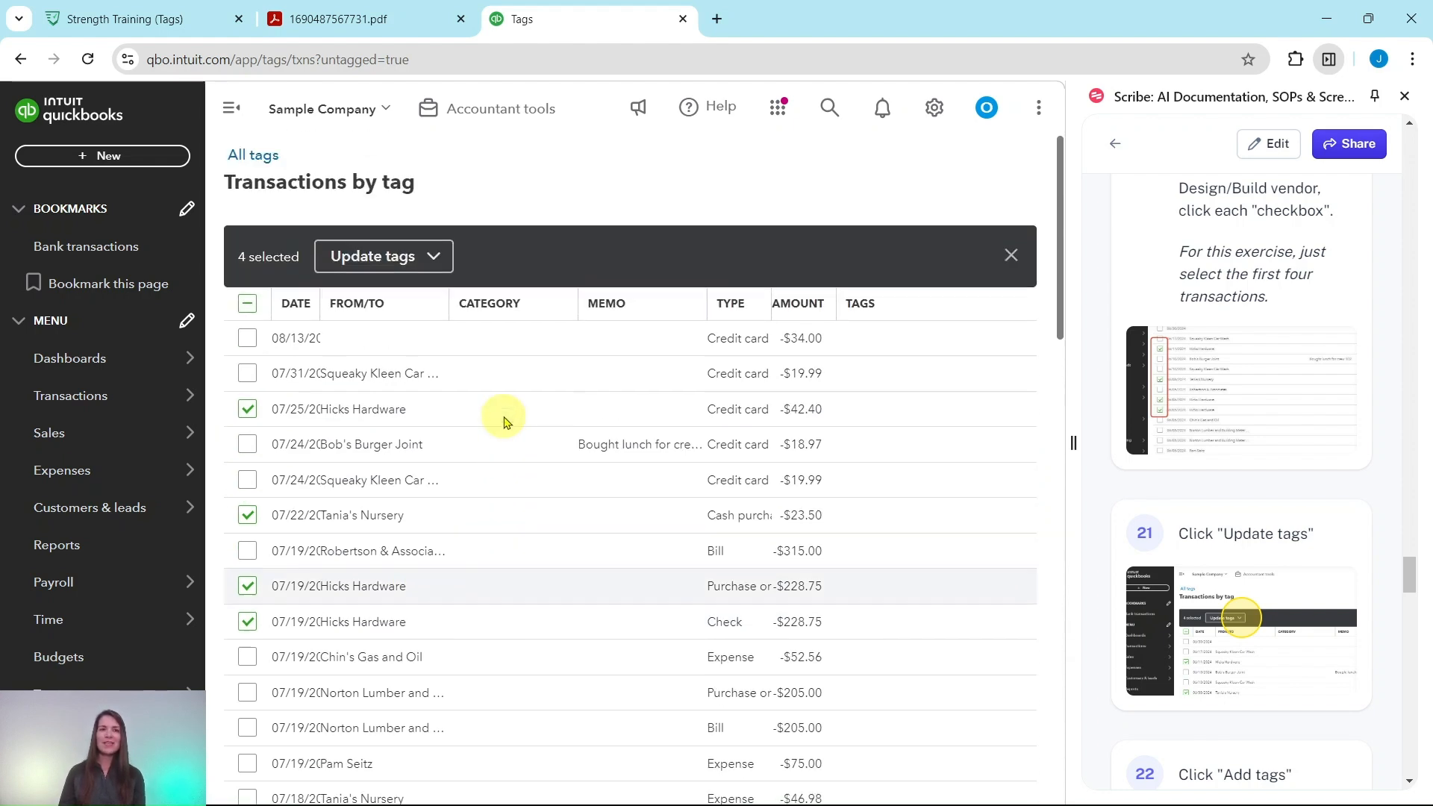
{"action": "left_click", "coordinate": [424, 261]}
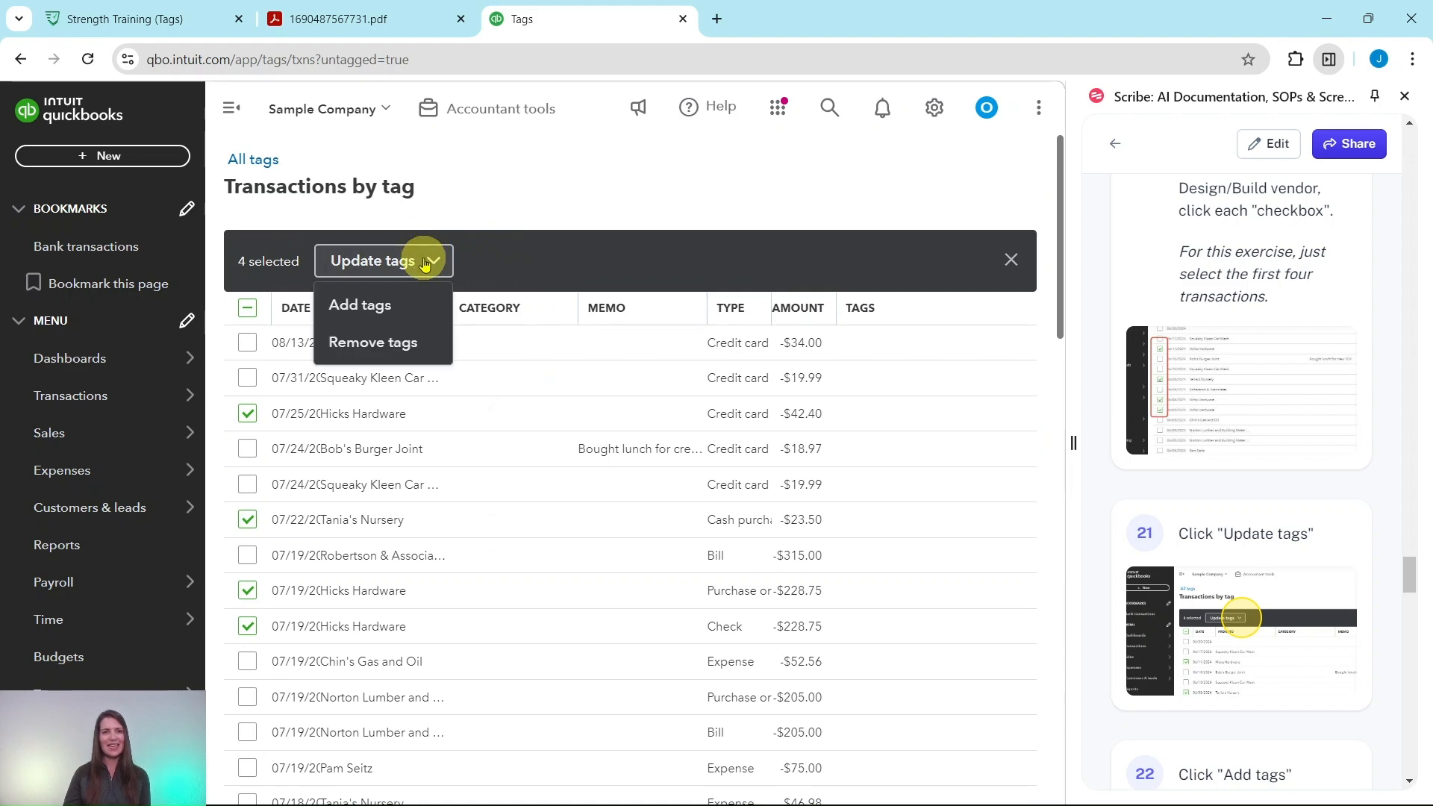
{"action": "left_click", "coordinate": [352, 305]}
{"action": "scroll", "coordinate": [1268, 405], "scroll_direction": "down", "scroll_amount": 10}
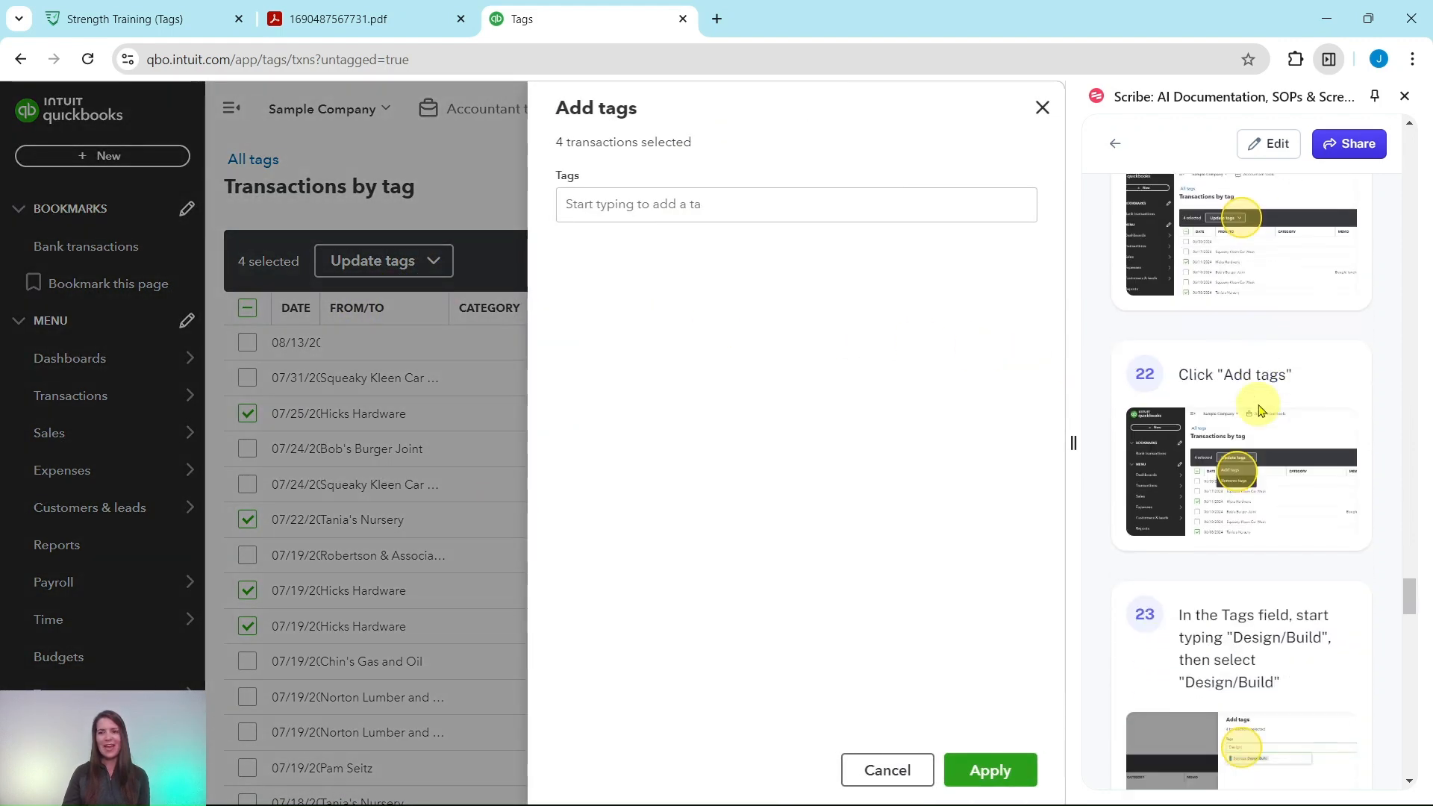
{"action": "scroll", "coordinate": [1260, 395], "scroll_direction": "down", "scroll_amount": 2}
{"action": "scroll", "coordinate": [1256, 393], "scroll_direction": "up", "scroll_amount": 1}
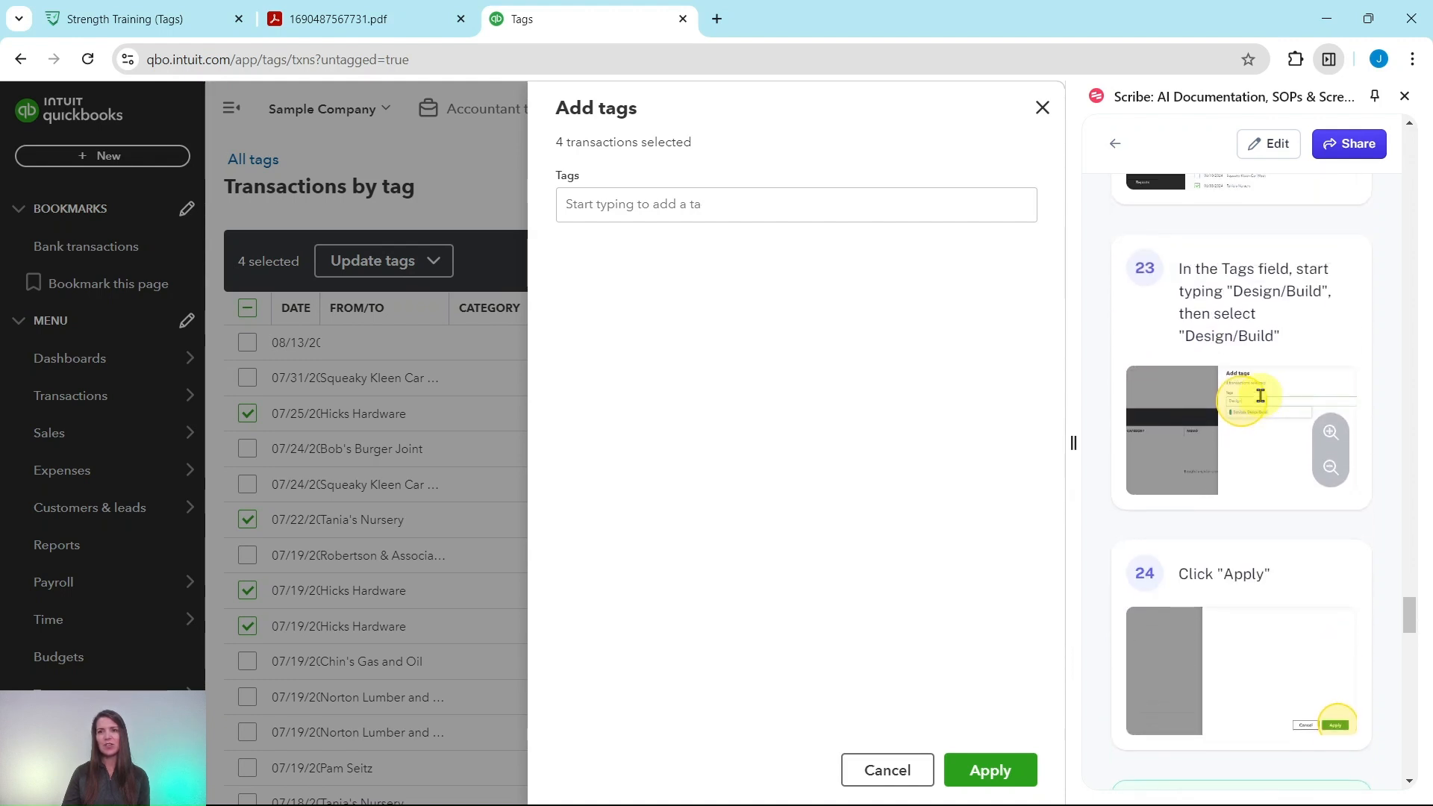
{"action": "left_click", "coordinate": [610, 204]}
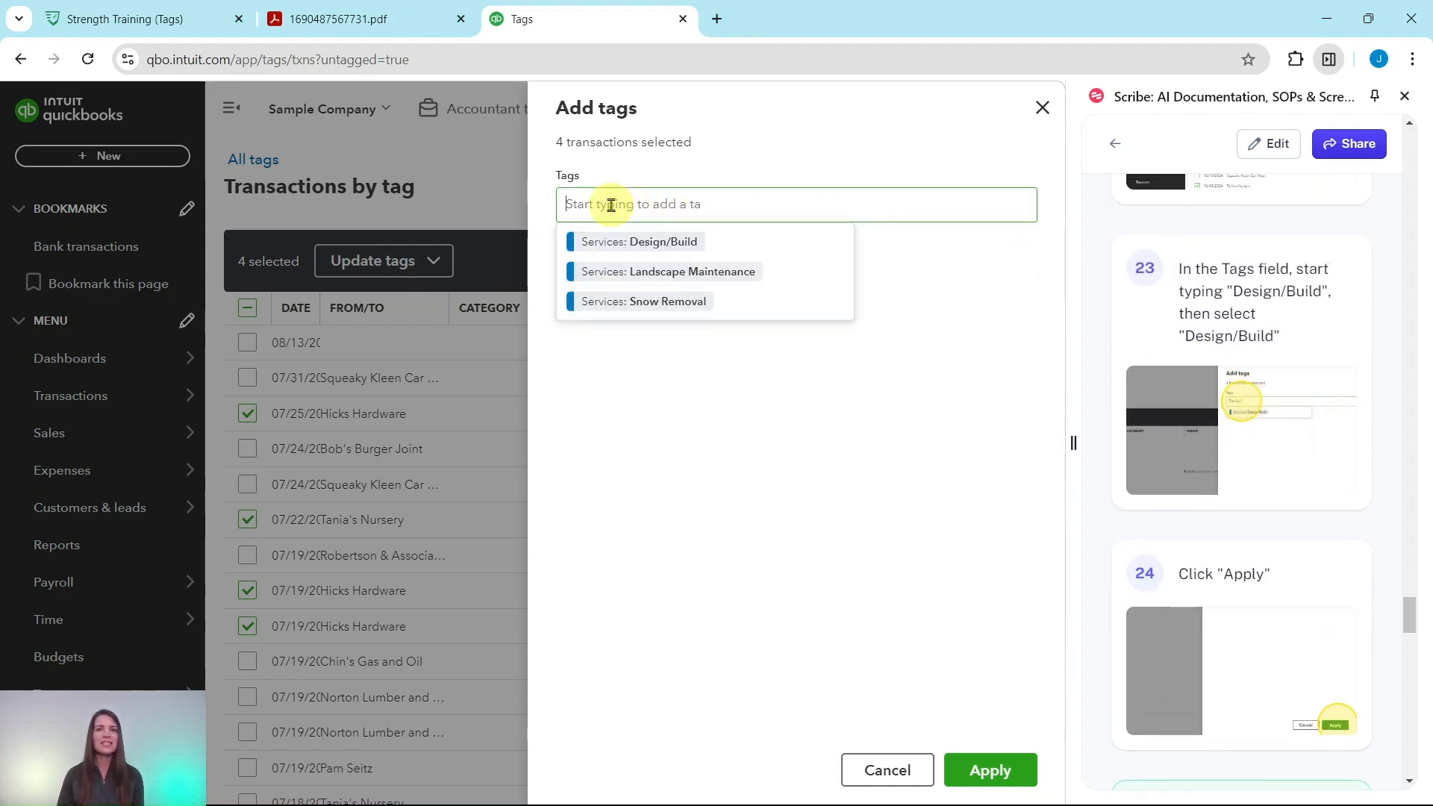
{"action": "left_click", "coordinate": [639, 242]}
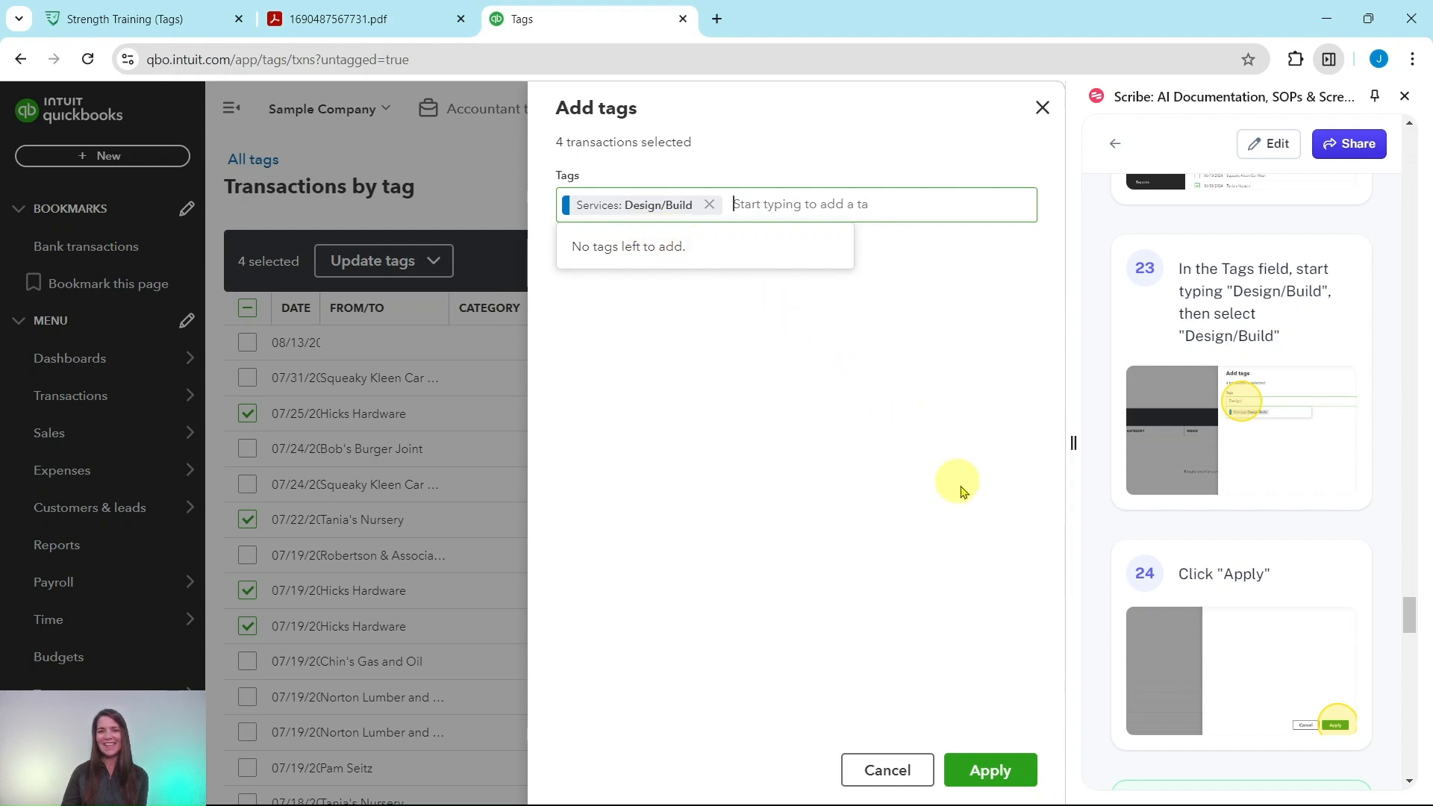
{"action": "left_click", "coordinate": [979, 769]}
Return to the main Tags page and review its Money In, Money Out and Services transaction figures alongside the guide.
{"action": "scroll", "coordinate": [1297, 593], "scroll_direction": "down", "scroll_amount": 7}
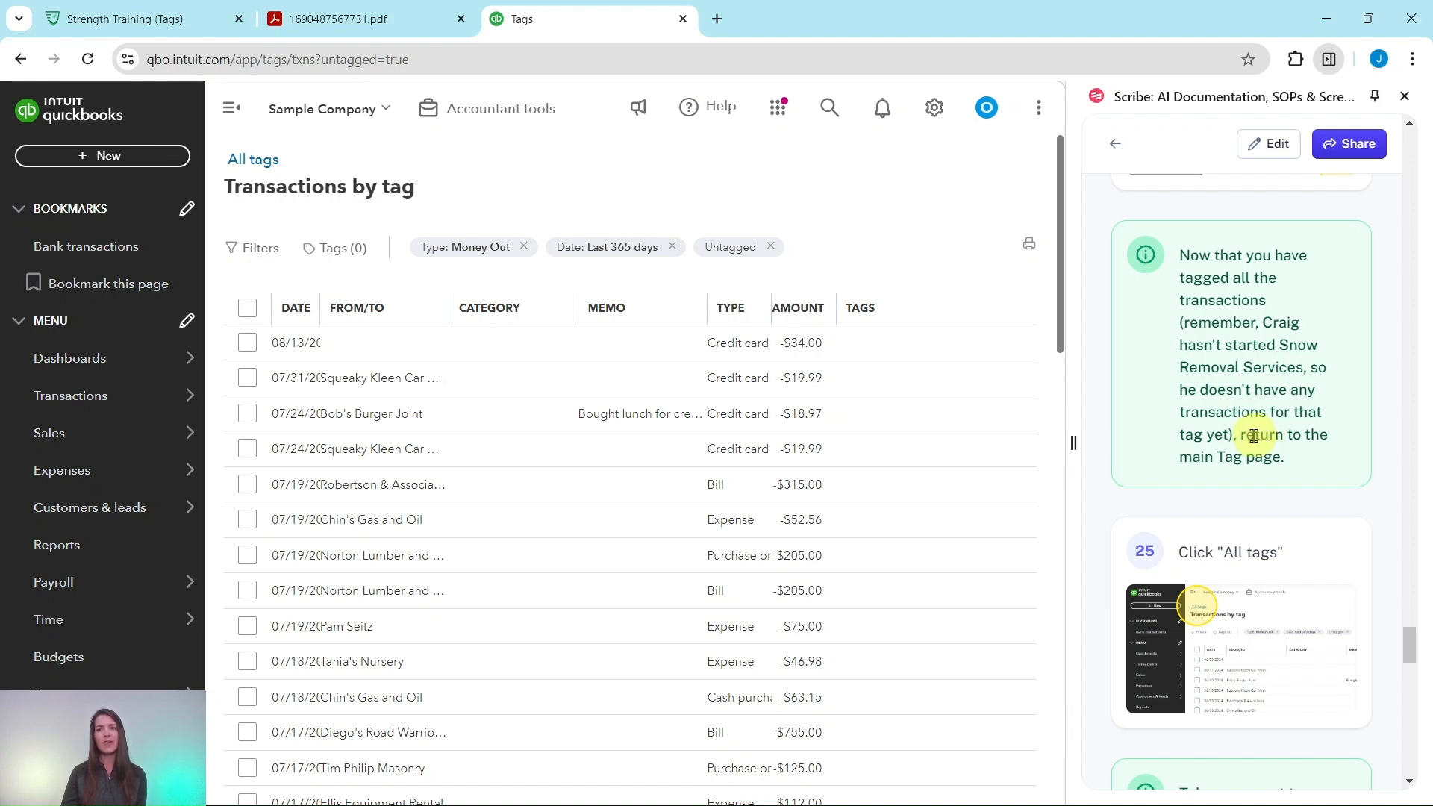
{"action": "scroll", "coordinate": [1239, 433], "scroll_direction": "down", "scroll_amount": 4}
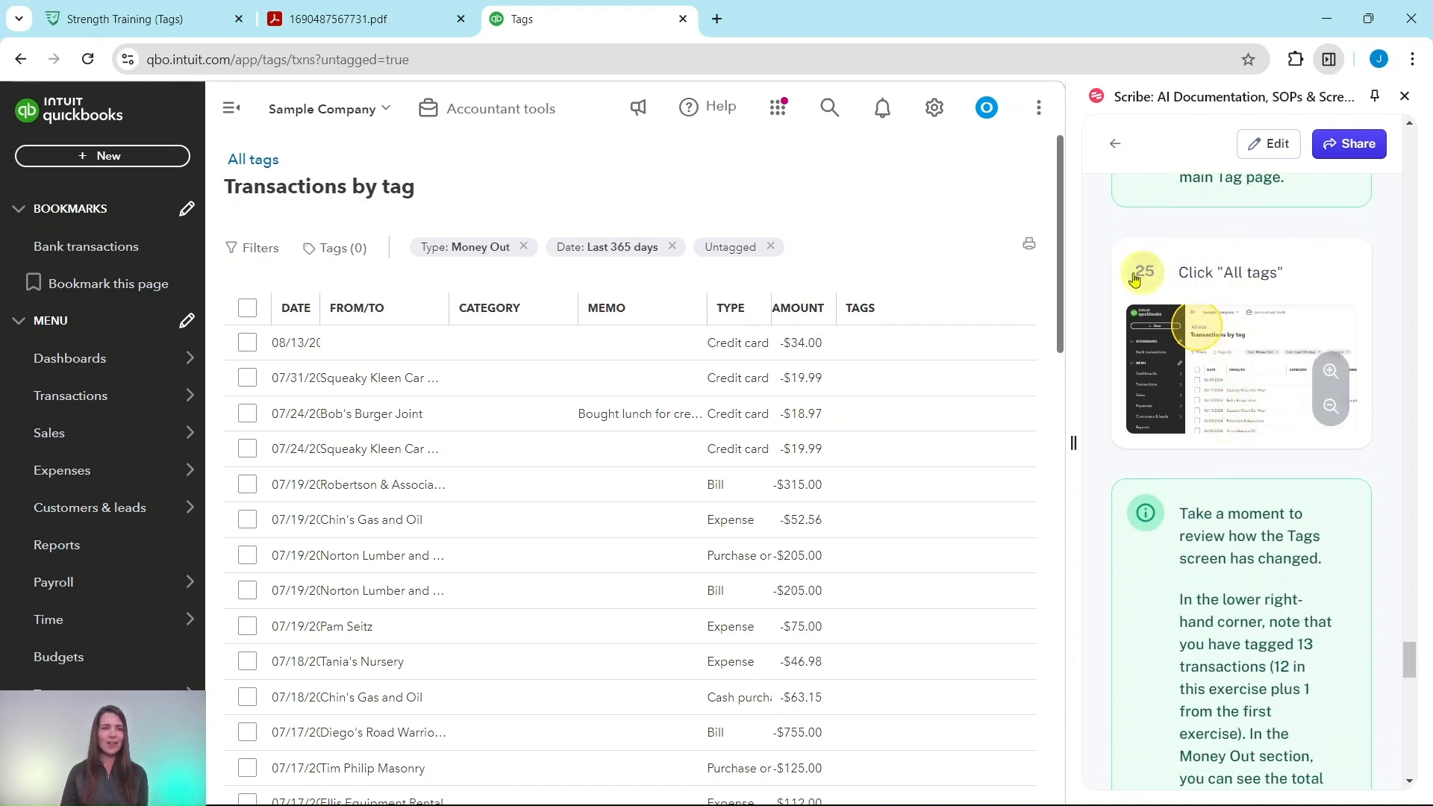
{"action": "left_click", "coordinate": [253, 159]}
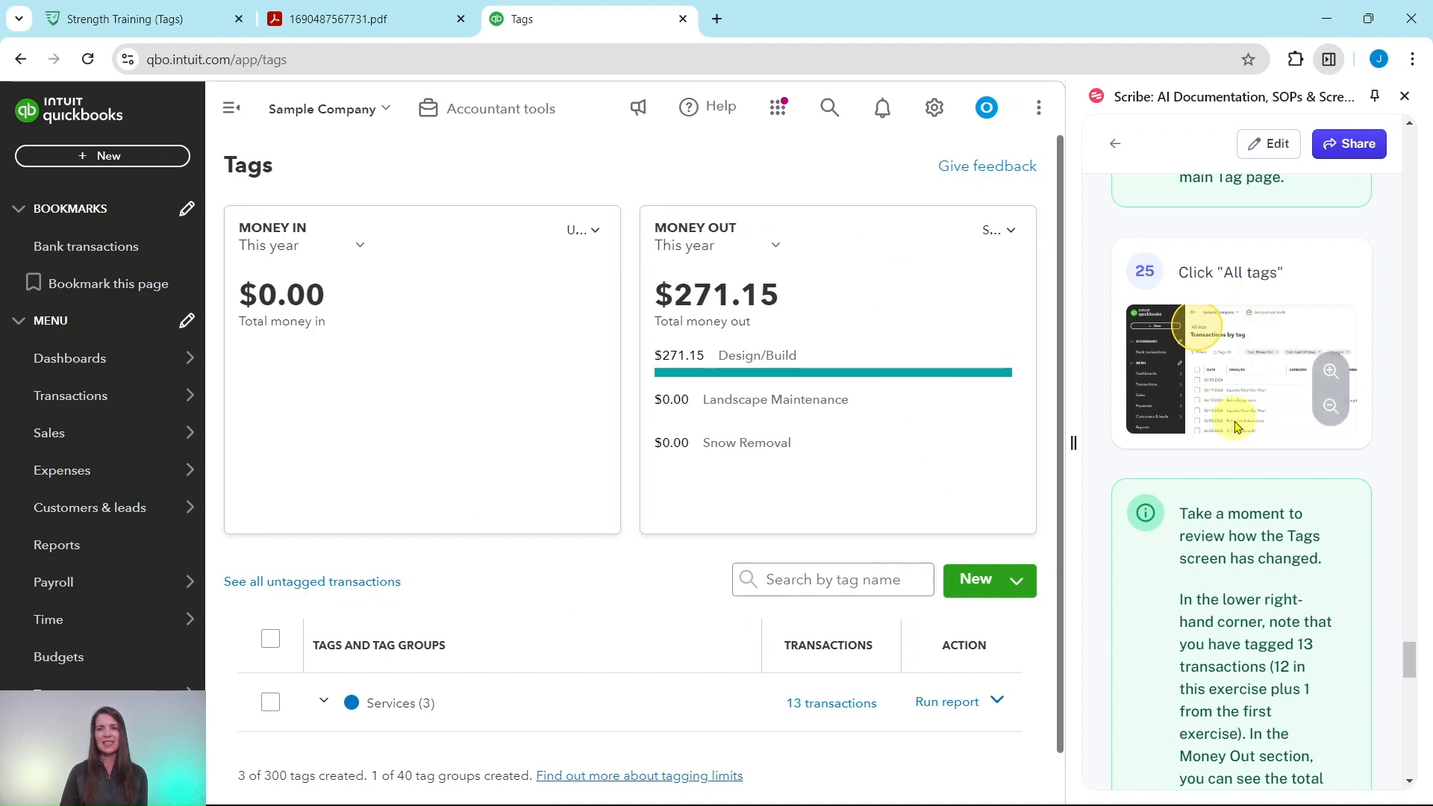
{"action": "scroll", "coordinate": [1236, 433], "scroll_direction": "down", "scroll_amount": 1}
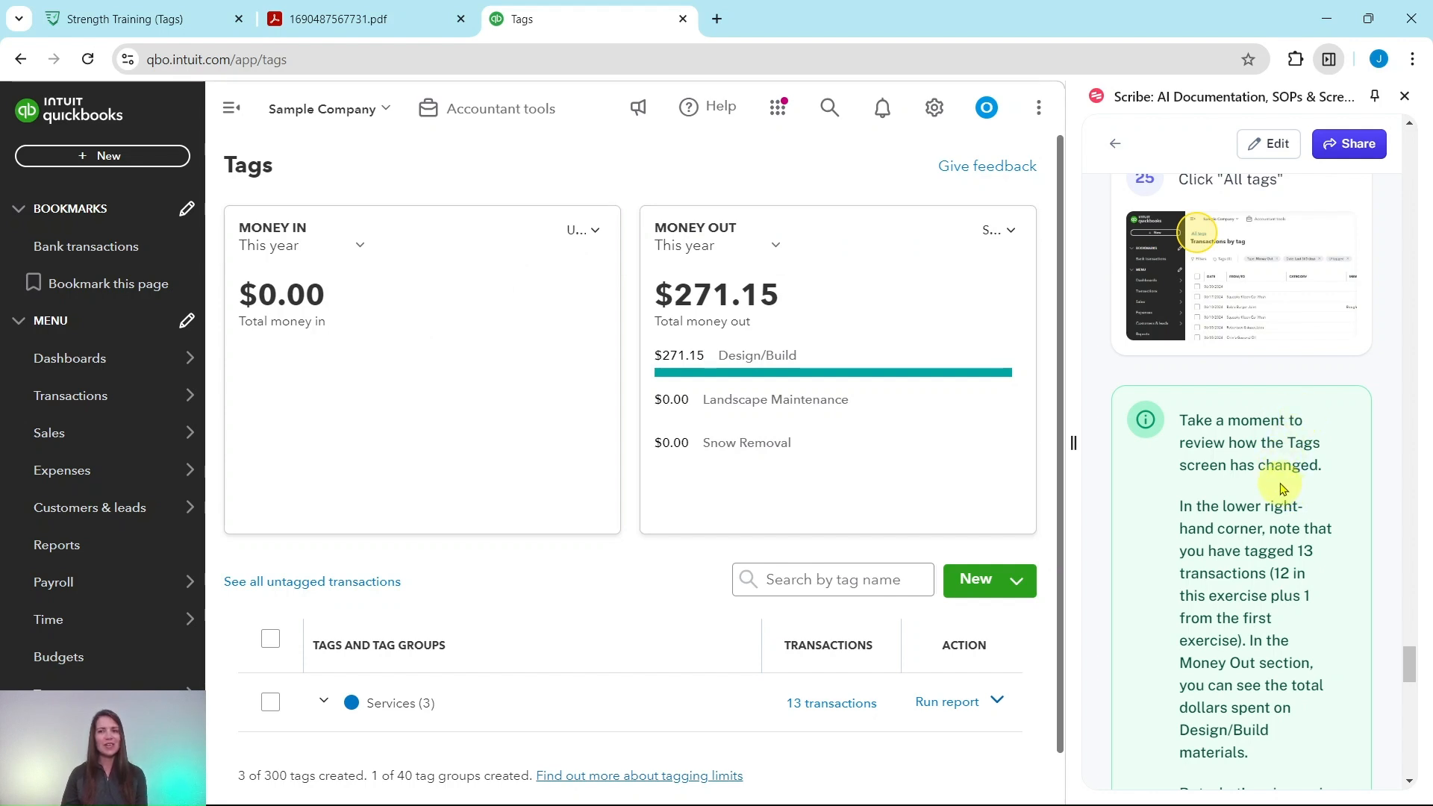
{"action": "scroll", "coordinate": [1280, 489], "scroll_direction": "down", "scroll_amount": 2}
{"action": "scroll", "coordinate": [1284, 478], "scroll_direction": "down", "scroll_amount": 1}
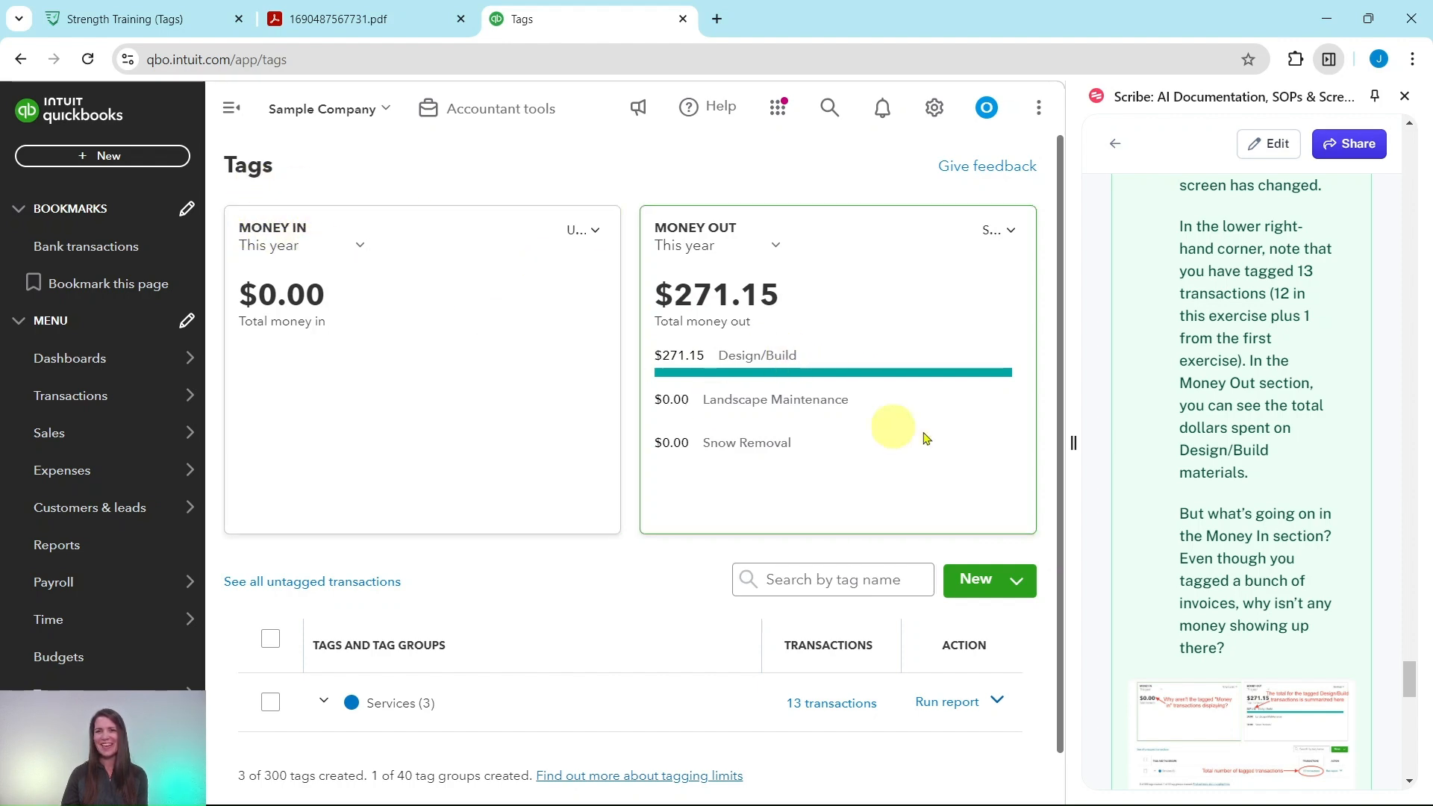
{"action": "scroll", "coordinate": [1218, 458], "scroll_direction": "down", "scroll_amount": 3}
{"action": "scroll", "coordinate": [1219, 459], "scroll_direction": "down", "scroll_amount": 2}
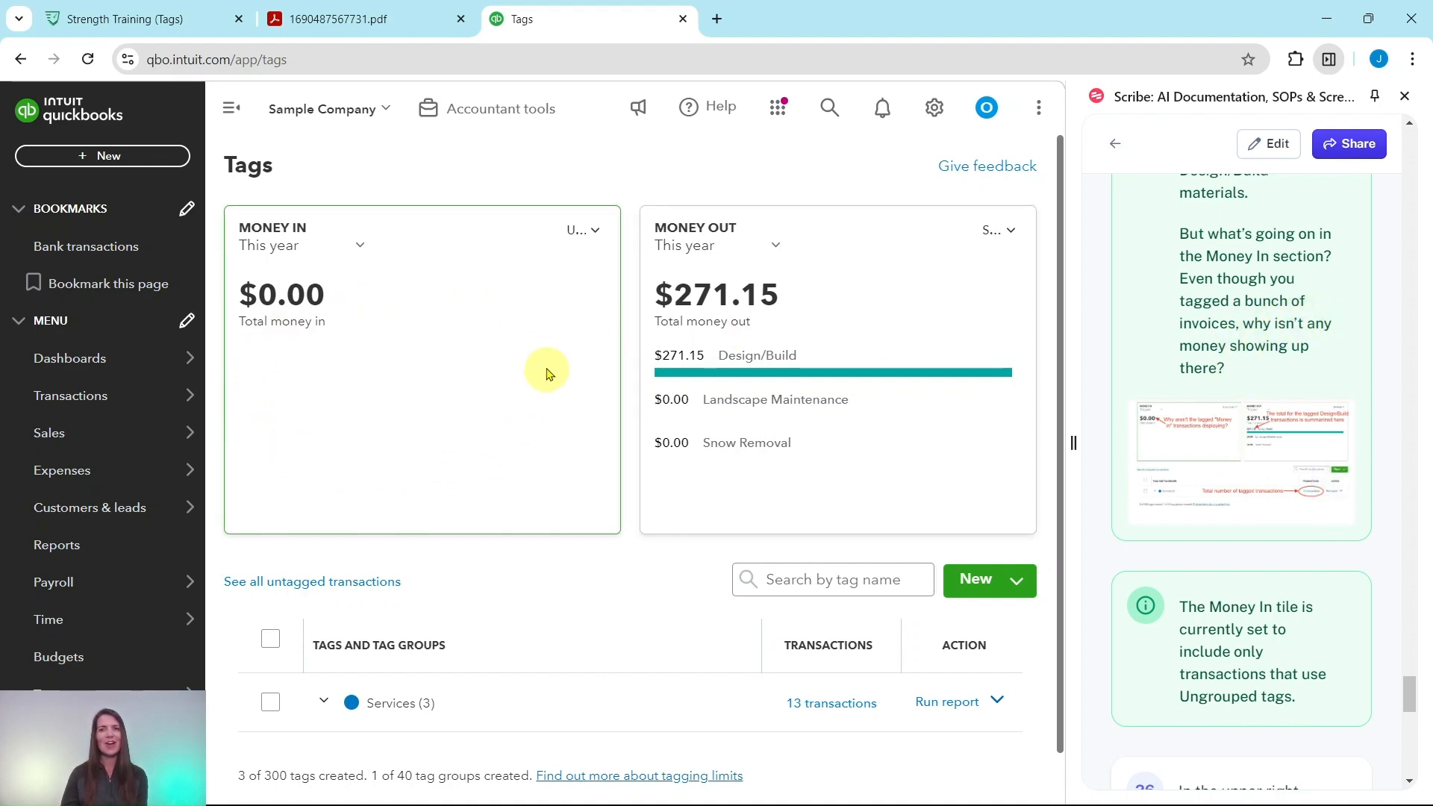
Follow the guide to switch the Money In tile's tag group from Ungrouped to Services.
{"action": "scroll", "coordinate": [1257, 353], "scroll_direction": "down", "scroll_amount": 4}
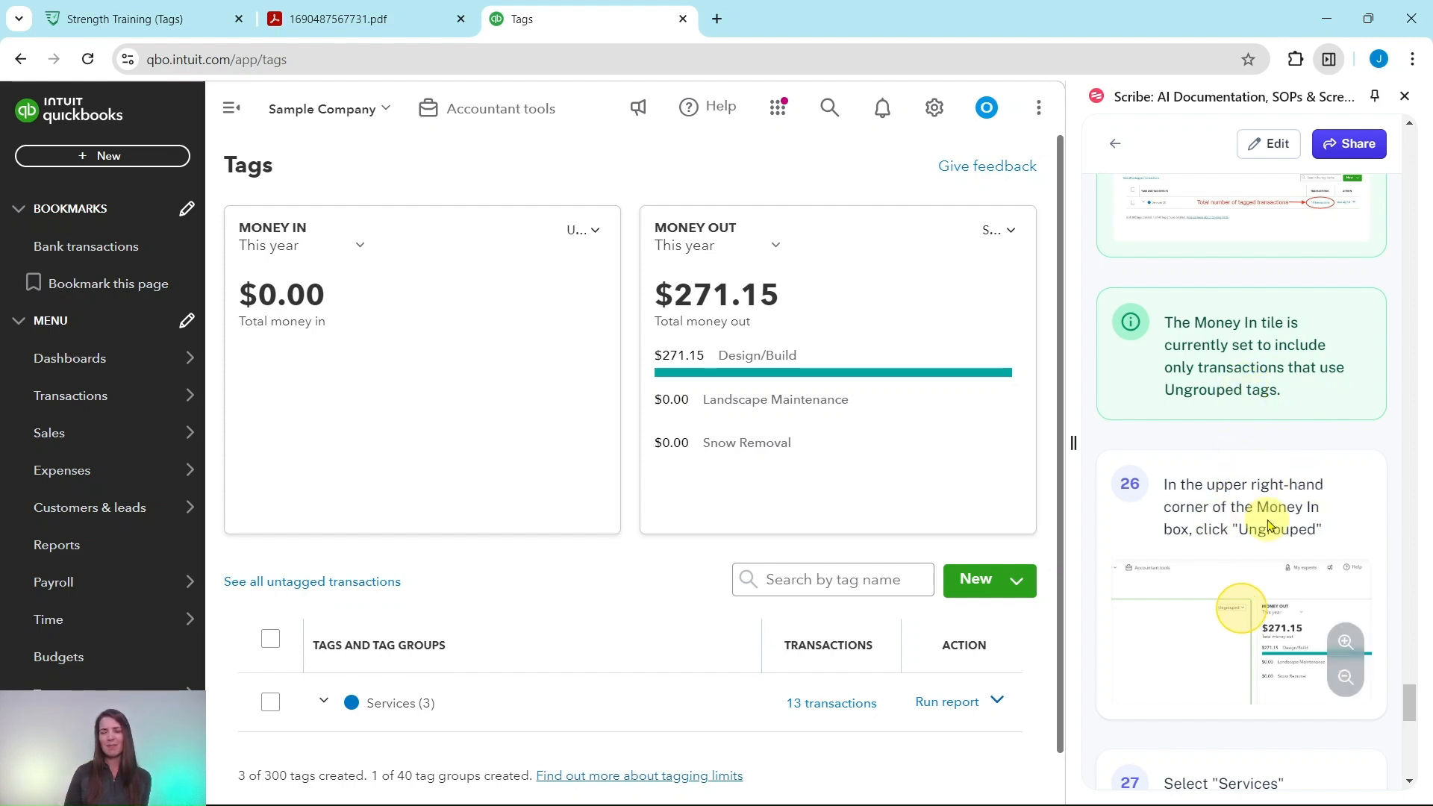
{"action": "scroll", "coordinate": [1239, 485], "scroll_direction": "down", "scroll_amount": 4}
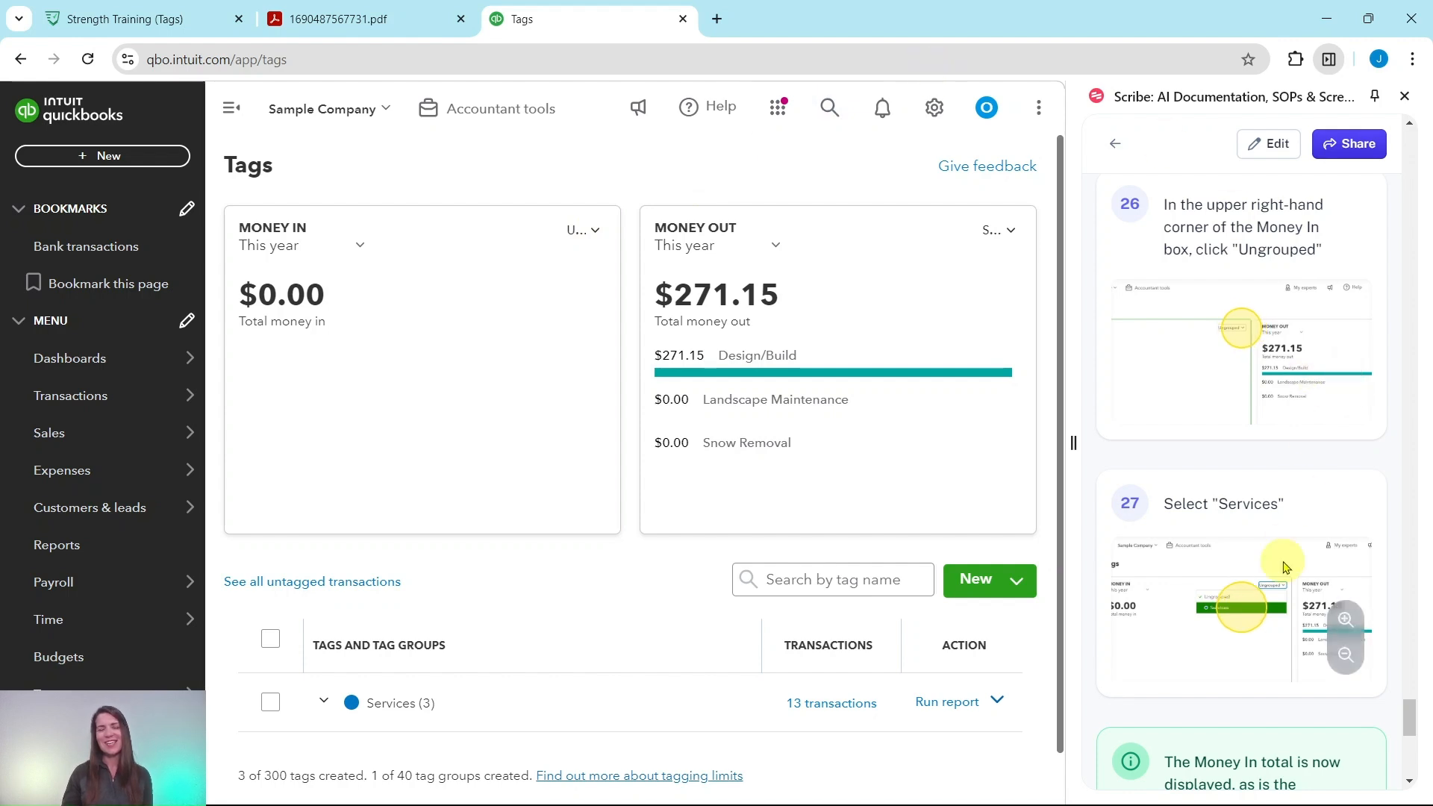
{"action": "left_click", "coordinate": [593, 236]}
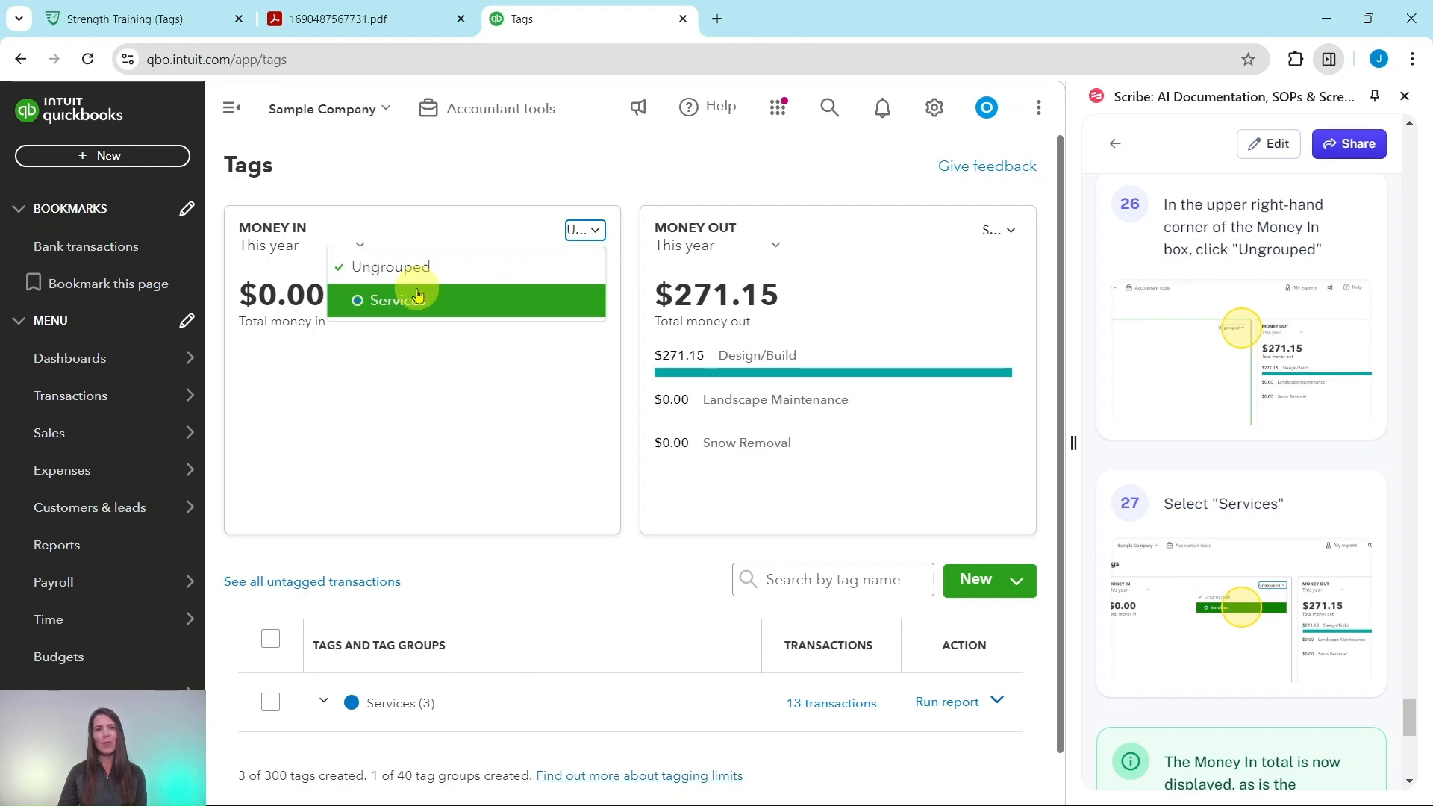
{"action": "left_click", "coordinate": [396, 303]}
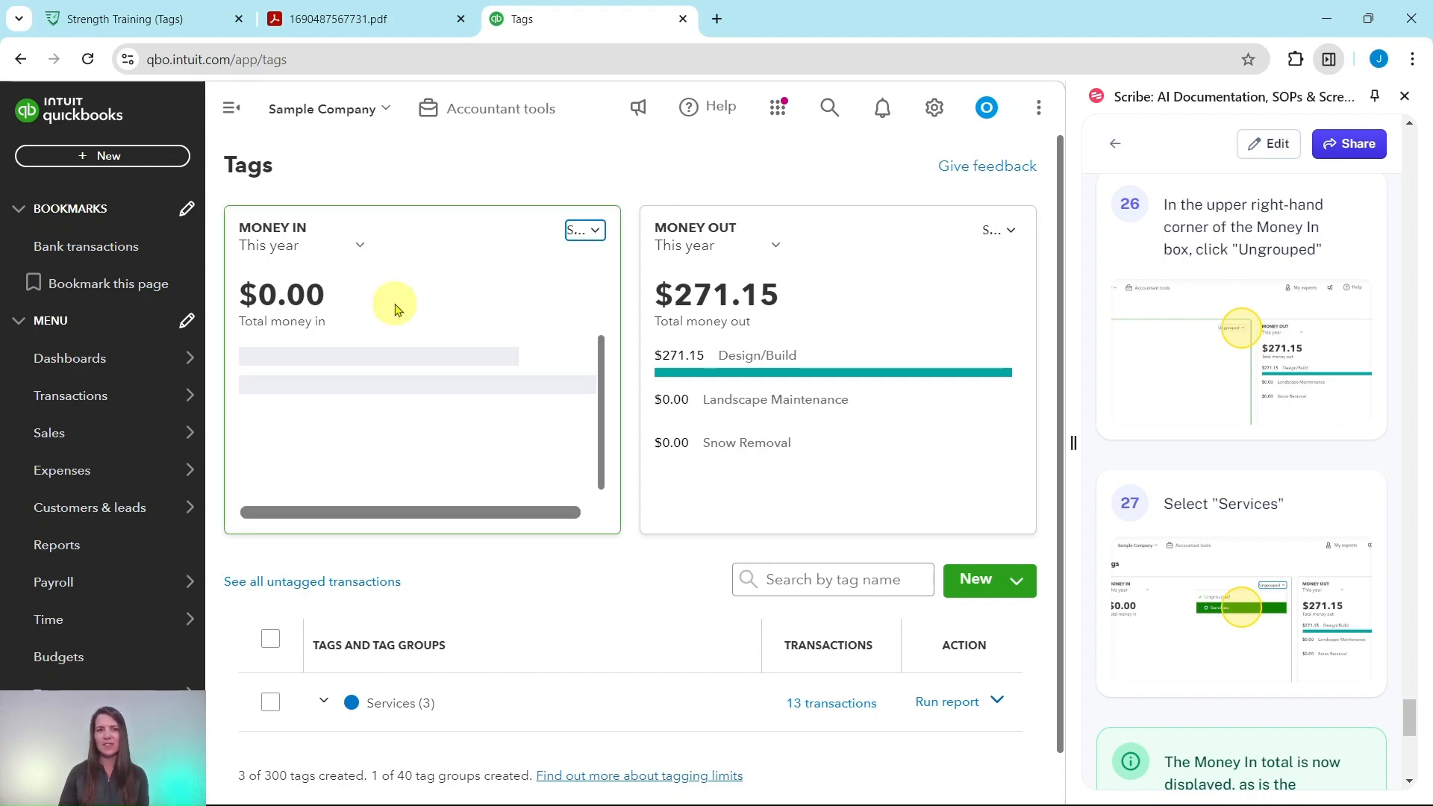
Read the guide's notes on the Money In totals and examine the tile's available date ranges without changing the period.
{"action": "scroll", "coordinate": [1112, 358], "scroll_direction": "down", "scroll_amount": 7}
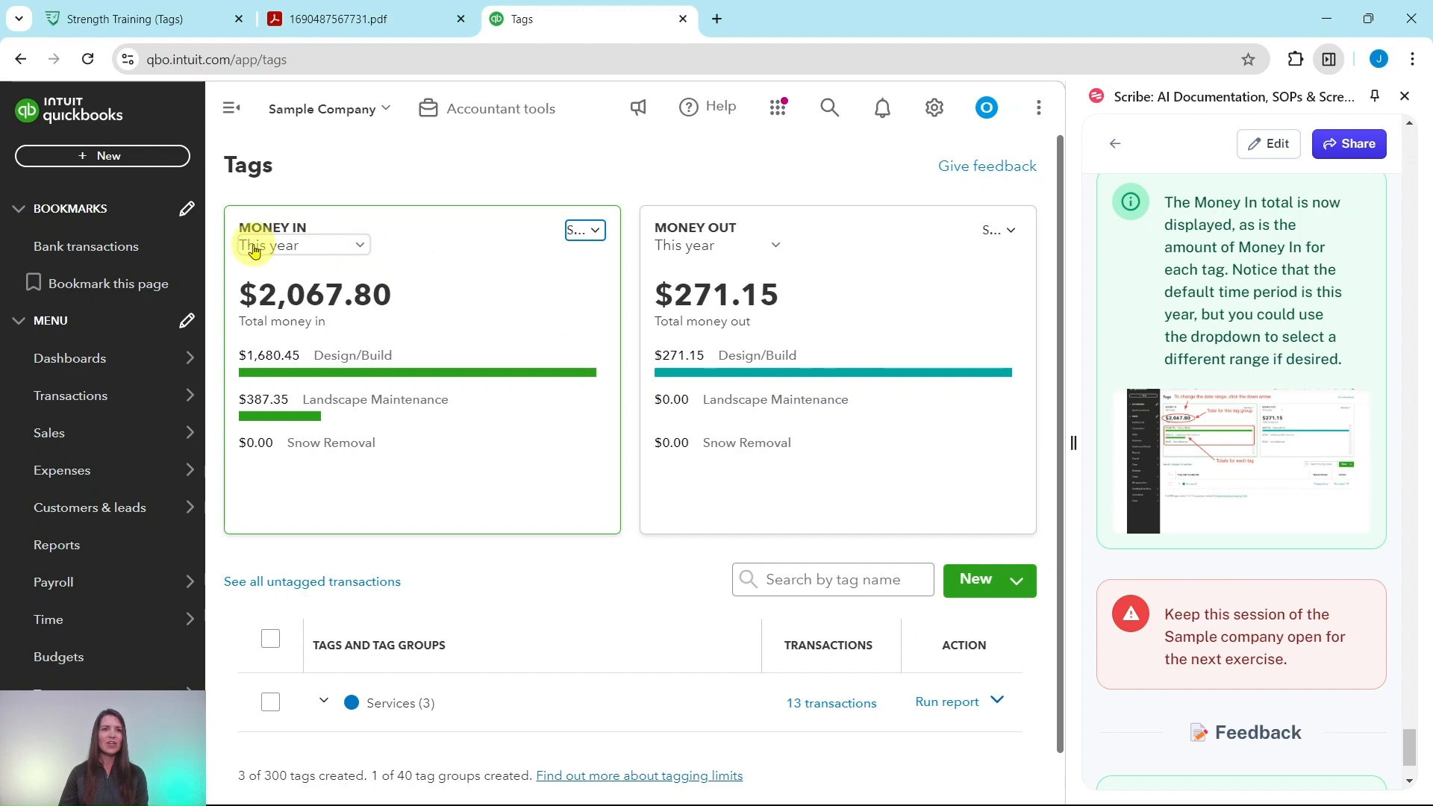
{"action": "left_click", "coordinate": [363, 249]}
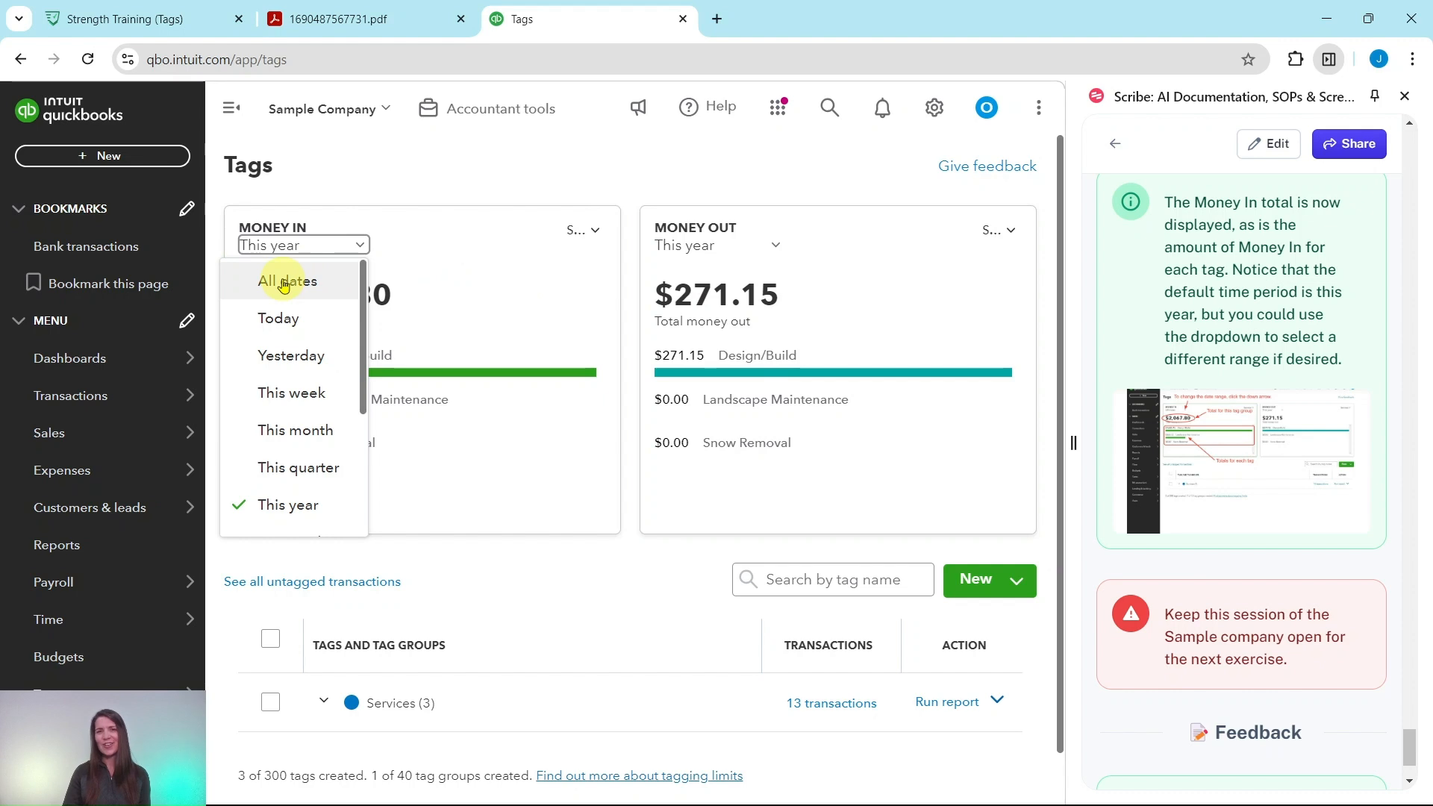
{"action": "left_click", "coordinate": [360, 245]}
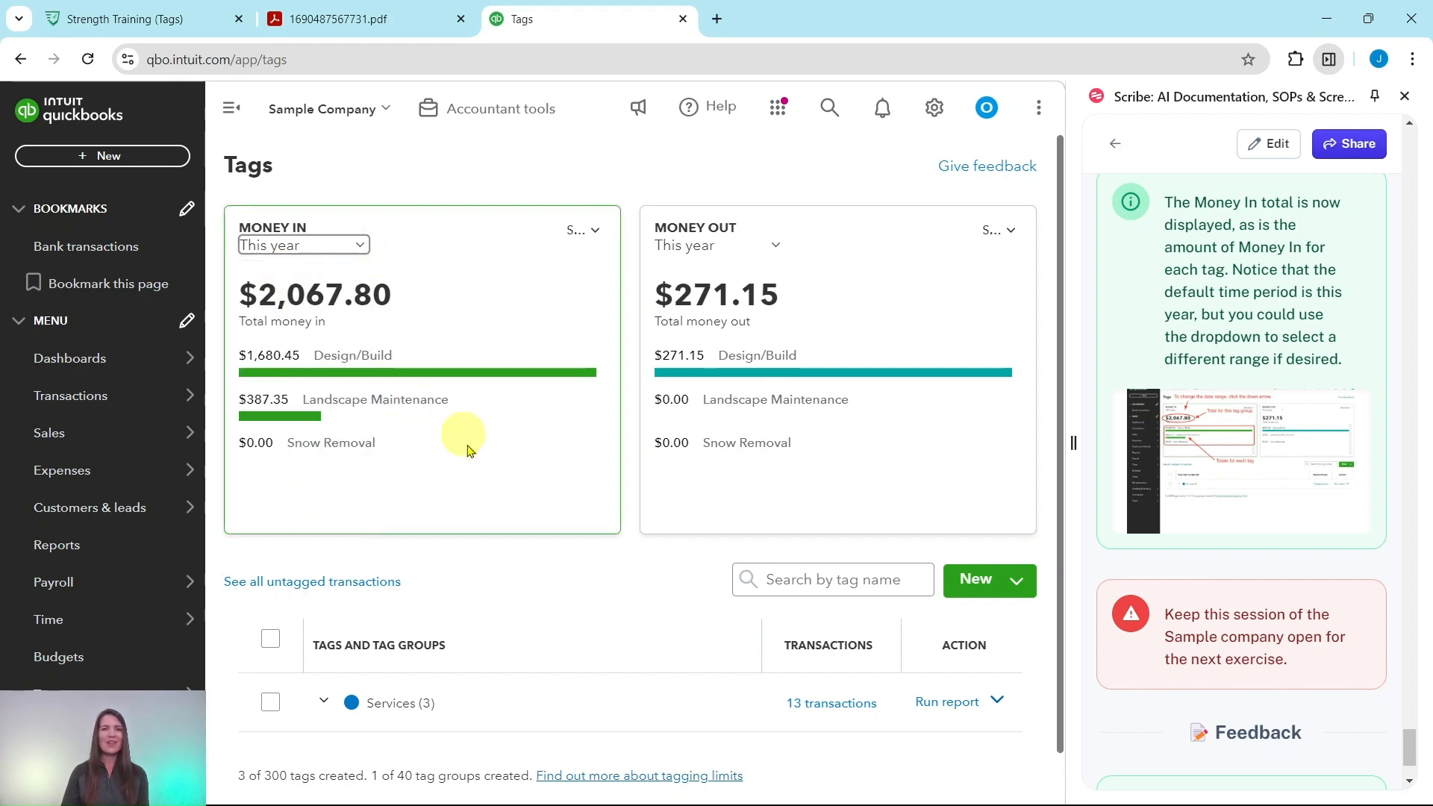